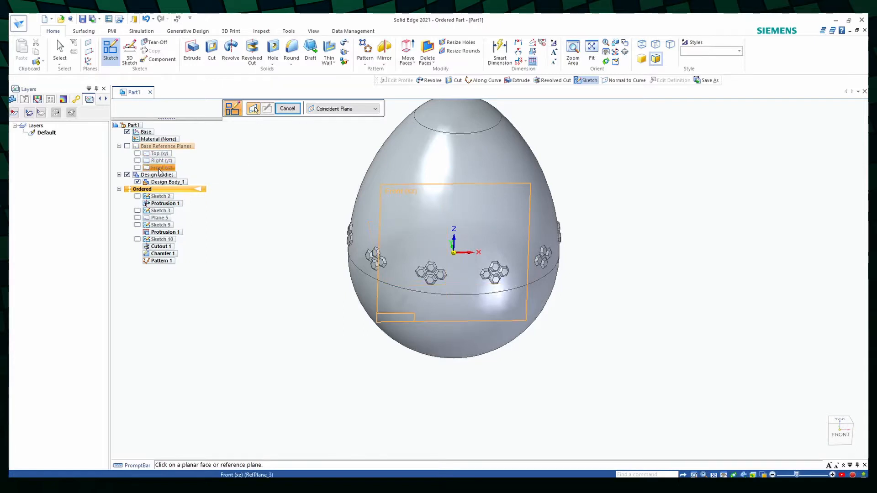
- Sketch a six-sided polygon centred on the origin of the Front (xz) plane with a 15 mm distance at 90°, and close the sketch
{"action": "left_click", "coordinate": [158, 168]}
{"action": "left_click", "coordinate": [114, 54]}
{"action": "left_click", "coordinate": [136, 95]}
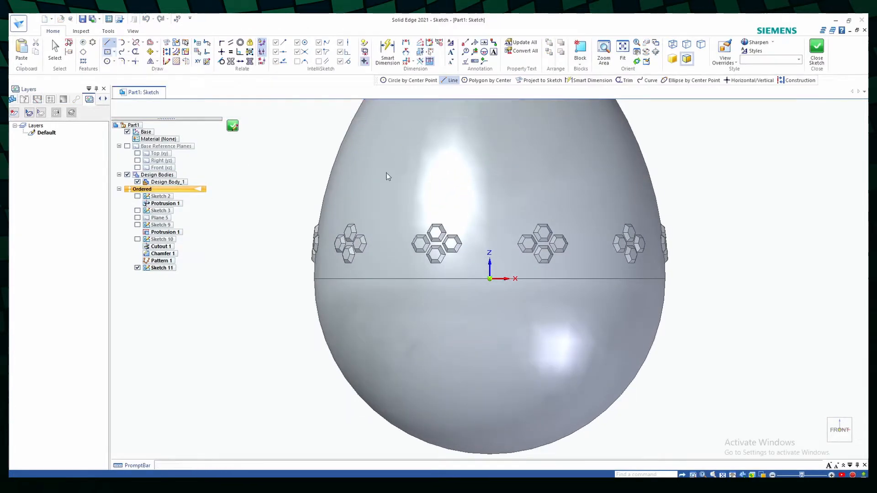
{"action": "left_click", "coordinate": [489, 279]}
{"action": "type", "text": "15"}
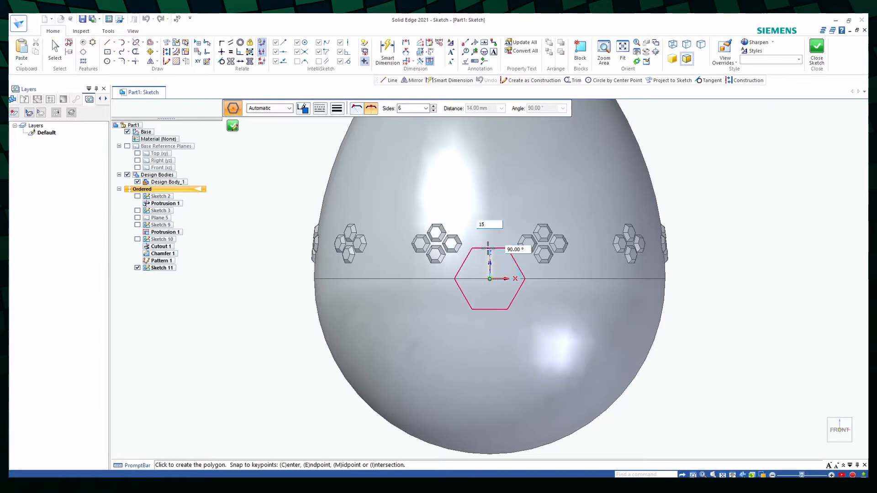
{"action": "key", "text": "Tab"}
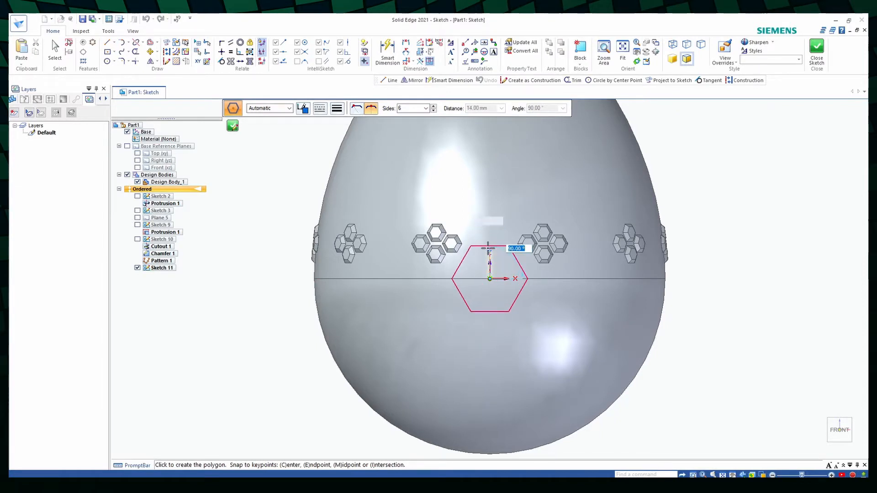
{"action": "key", "text": "Return"}
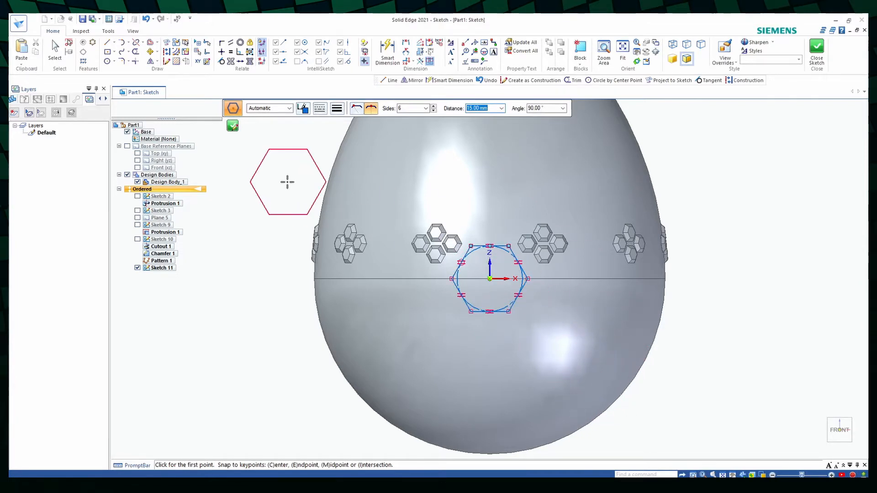
{"action": "key", "text": "Escape"}
{"action": "left_click", "coordinate": [233, 126]}
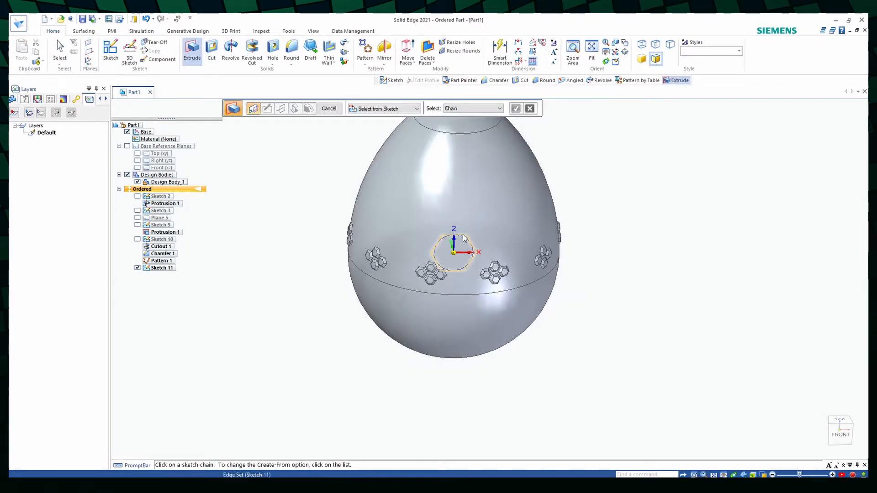
- Extrude the hexagon sketch 86 mm toward the front so it protrudes through the egg's surface
{"action": "left_click", "coordinate": [517, 109]}
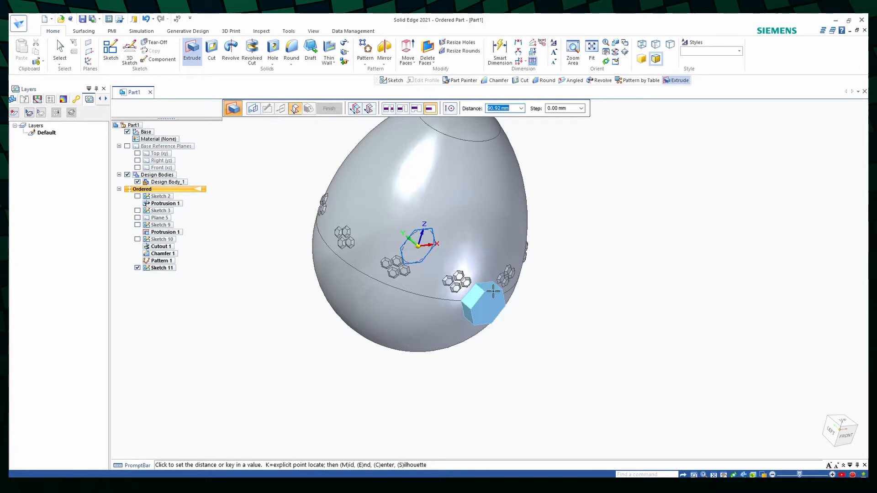
{"action": "type", "text": "86"}
{"action": "key", "text": "Tab"}
{"action": "left_click", "coordinate": [494, 291]}
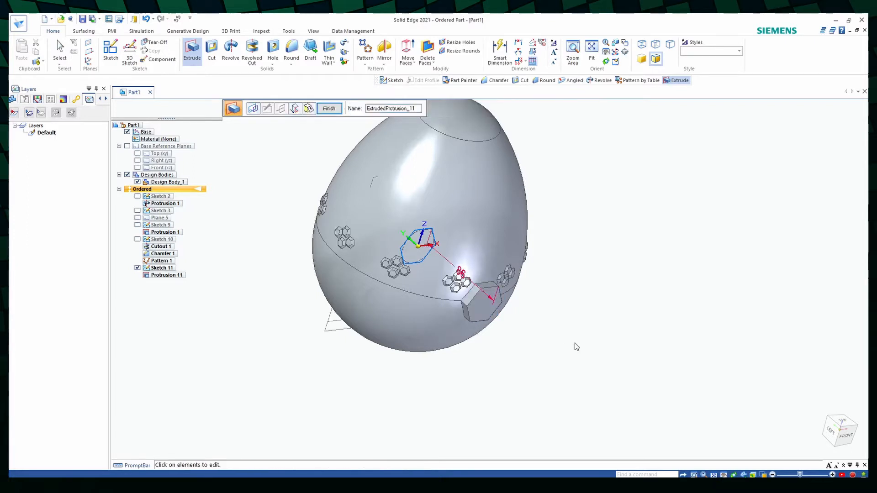
{"action": "left_click", "coordinate": [335, 113]}
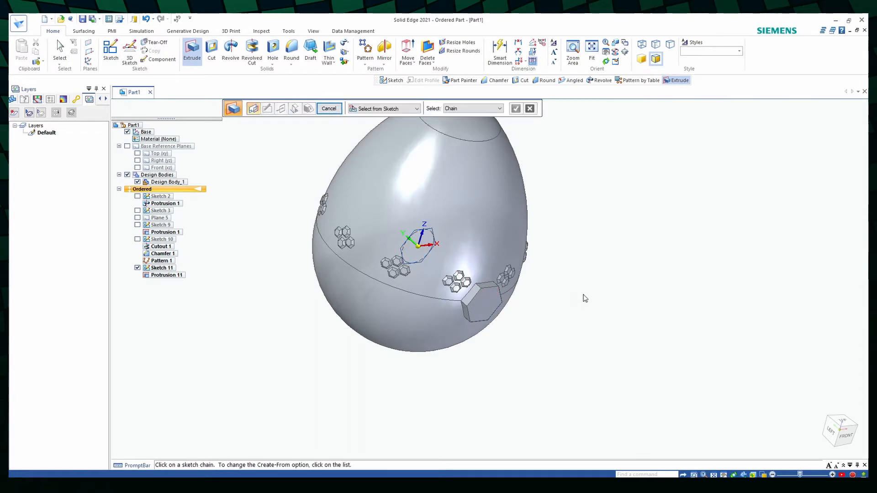
- Start a sketch on the Right (yz) plane and draw a 166 mm diameter circle centred on the origin
{"action": "mouse_move", "coordinate": [583, 297]}
{"action": "middle_mouse_down"}
{"action": "mouse_move", "coordinate": [658, 286]}
{"action": "mouse_move", "coordinate": [653, 307]}
{"action": "middle_mouse_up"}
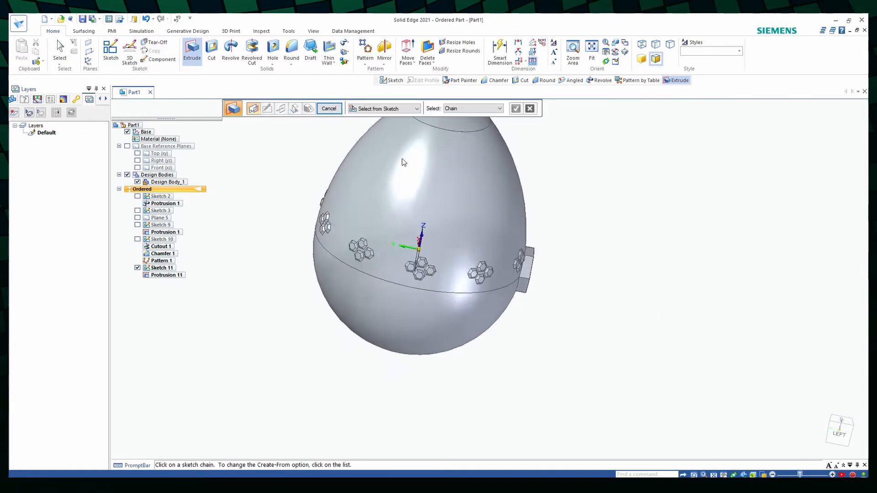
{"action": "left_click", "coordinate": [111, 52]}
{"action": "left_click", "coordinate": [407, 238]}
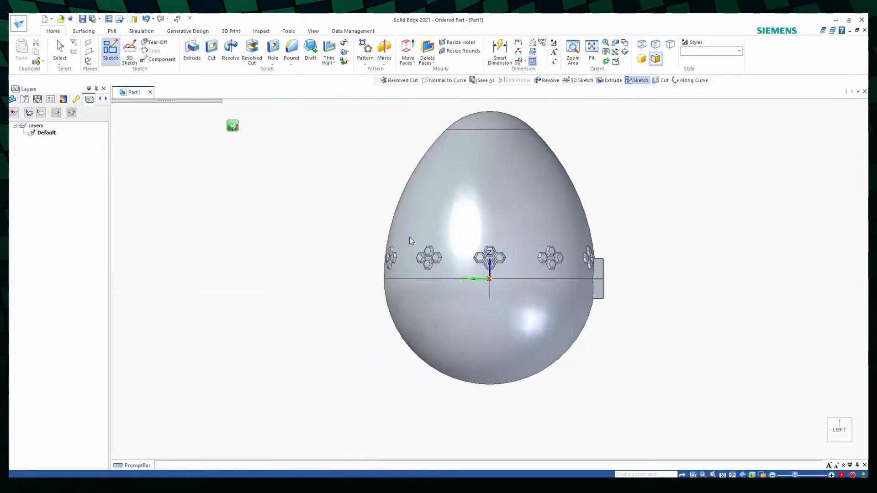
{"action": "scroll", "coordinate": [640, 275], "scroll_direction": "up", "scroll_amount": 2}
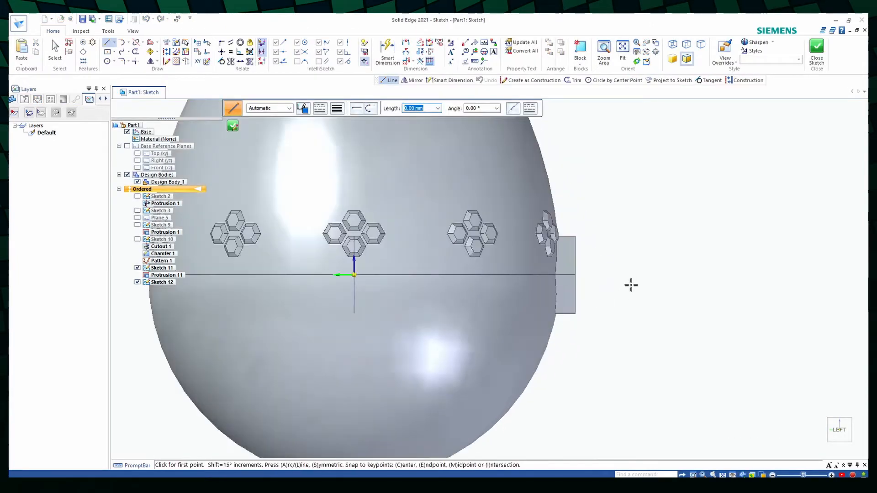
{"action": "scroll", "coordinate": [630, 286], "scroll_direction": "down", "scroll_amount": 1}
{"action": "left_click", "coordinate": [107, 61]}
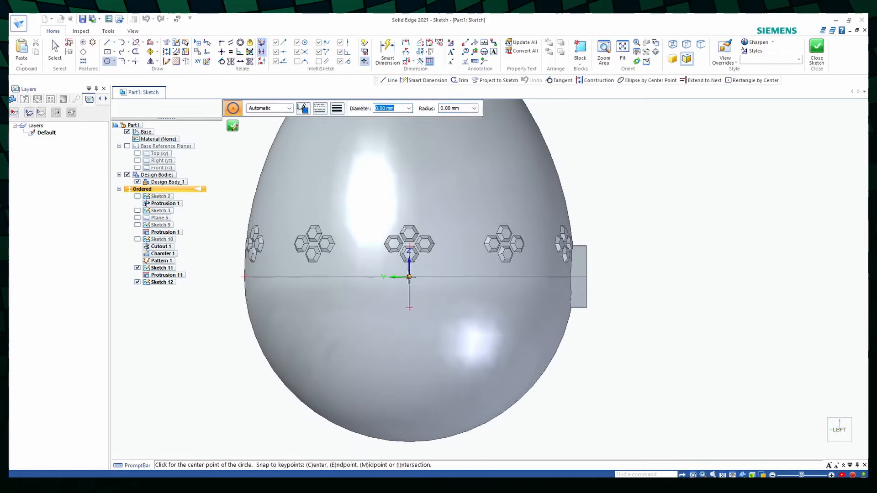
{"action": "left_click", "coordinate": [408, 277]}
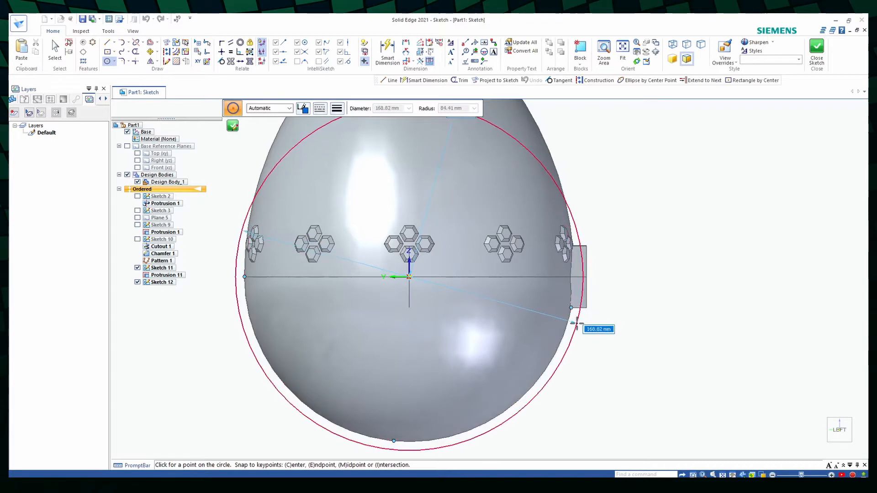
{"action": "type", "text": "166"}
{"action": "key", "text": "Return"}
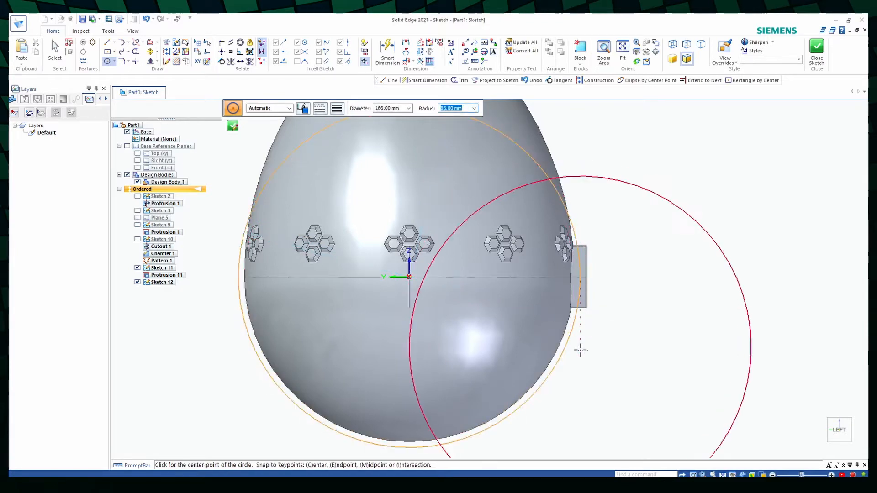
{"action": "key", "text": "Escape"}
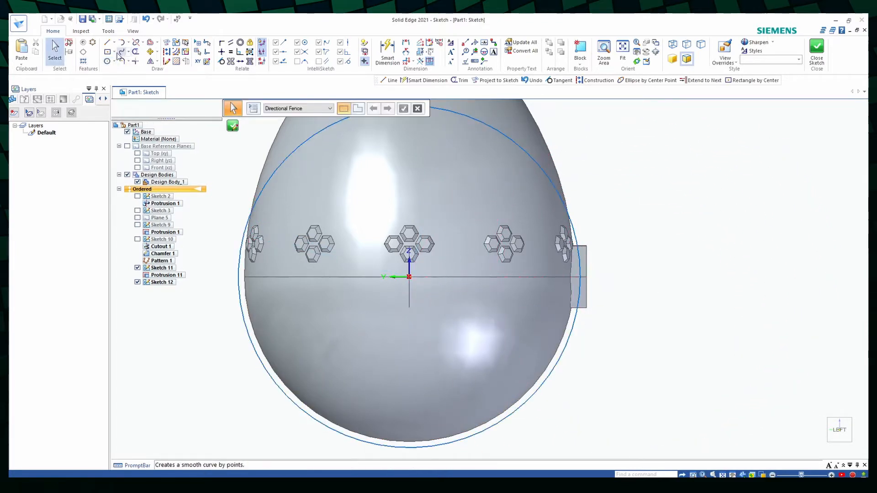
- Draw a 326 mm diameter circle centred on the egg's far equator point and passing through the first circle's quadrant at the hexagon boss
{"action": "left_click", "coordinate": [107, 61]}
{"action": "left_click", "coordinate": [409, 276]}
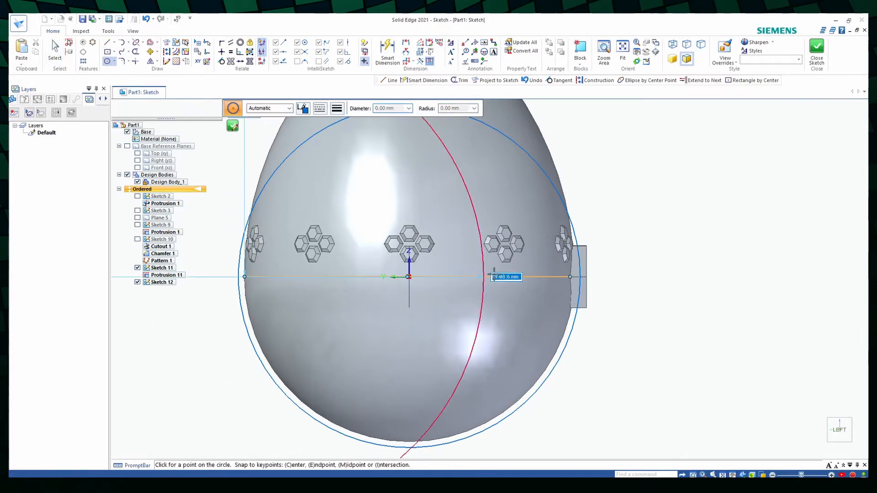
{"action": "left_click", "coordinate": [580, 277]}
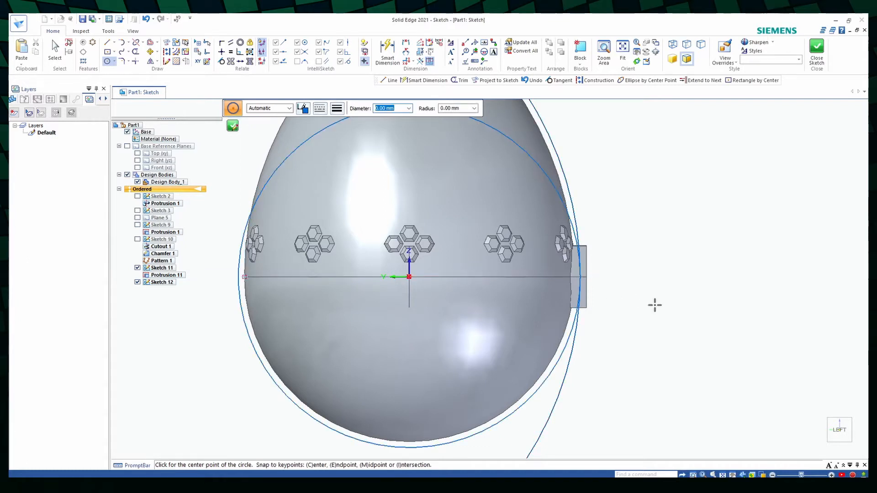
- Draw three connected lines around the outer side of the hexagon boss, starting and ending on the circles
{"action": "left_click", "coordinate": [107, 42]}
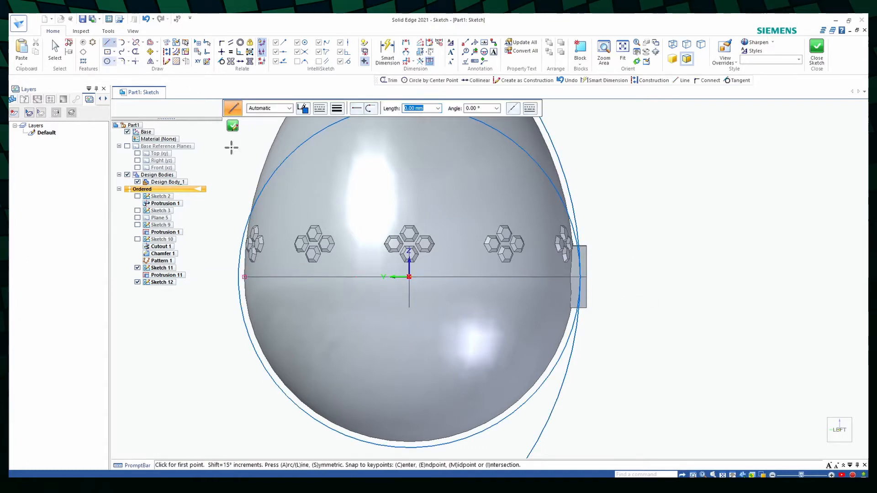
{"action": "scroll", "coordinate": [671, 332], "scroll_direction": "up", "scroll_amount": 1}
{"action": "scroll", "coordinate": [671, 332], "scroll_direction": "up", "scroll_amount": 1}
{"action": "left_click", "coordinate": [511, 328]}
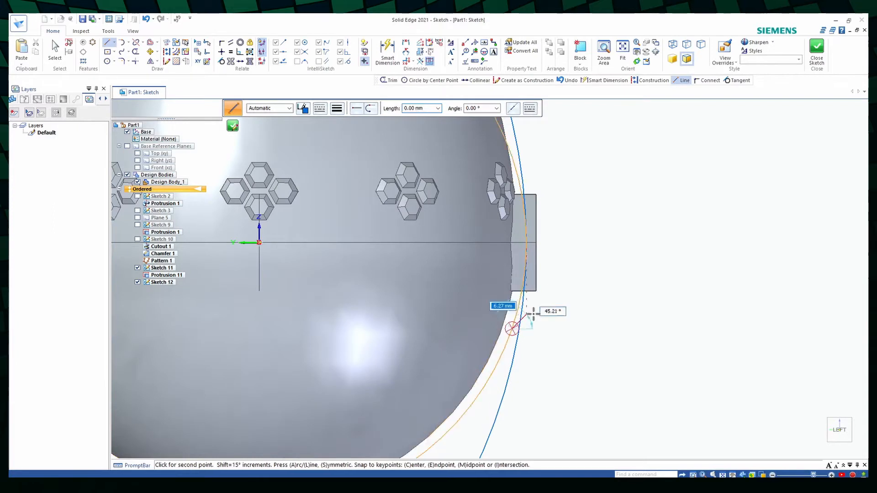
{"action": "left_click", "coordinate": [548, 329]}
{"action": "left_click", "coordinate": [548, 178]}
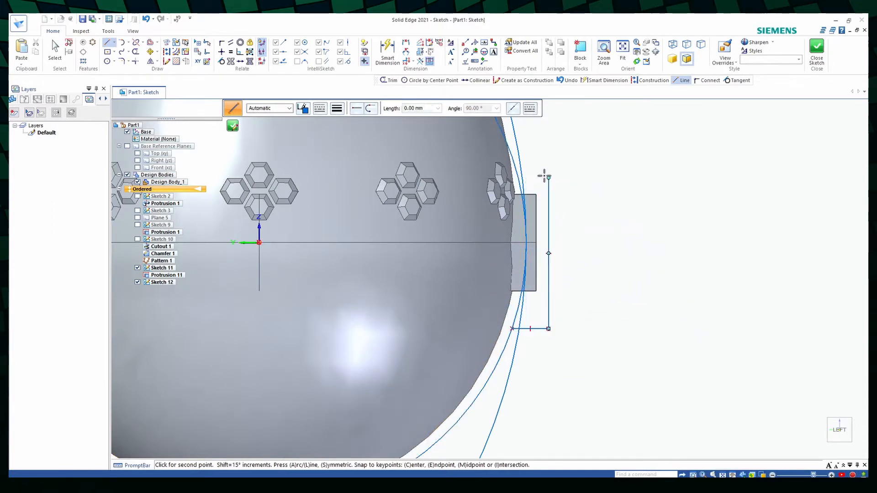
{"action": "left_click", "coordinate": [525, 179]}
{"action": "key", "text": "Escape"}
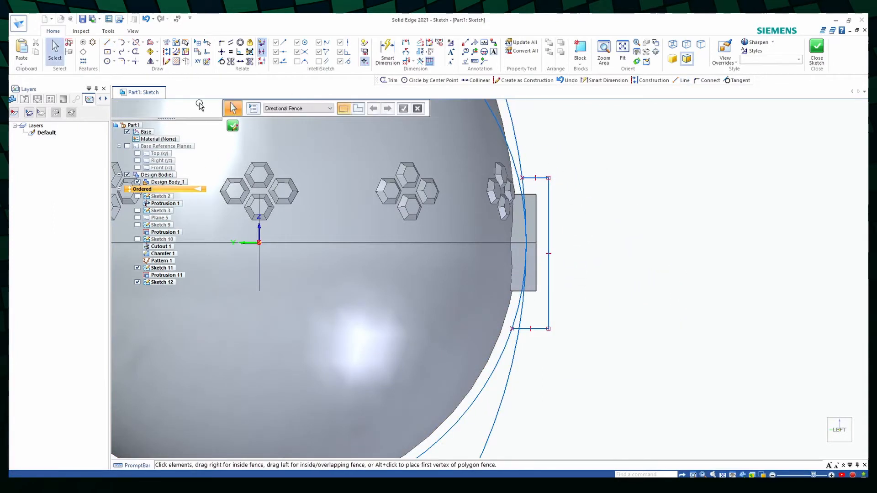
- Trim both circles so that only the arcs closing the profile beside the hexagon boss remain
{"action": "scroll", "coordinate": [544, 314], "scroll_direction": "down", "scroll_amount": 2}
{"action": "scroll", "coordinate": [544, 313], "scroll_direction": "down", "scroll_amount": 2}
{"action": "scroll", "coordinate": [517, 178], "scroll_direction": "up", "scroll_amount": 2}
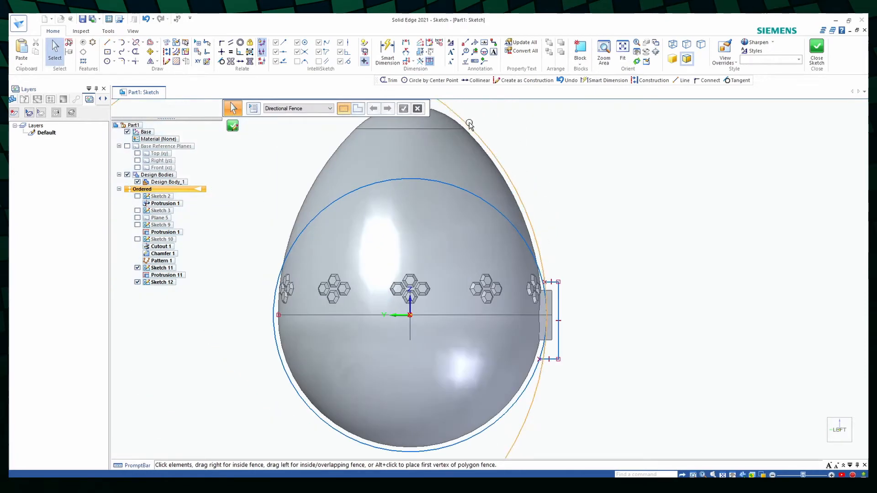
{"action": "left_click", "coordinate": [134, 53]}
{"action": "left_click", "coordinate": [503, 217]}
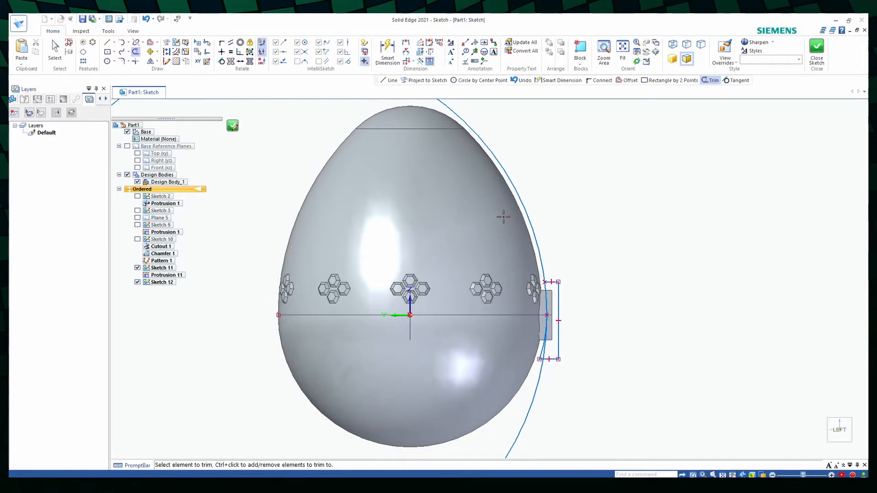
{"action": "left_click", "coordinate": [541, 400]}
{"action": "scroll", "coordinate": [583, 353], "scroll_direction": "up", "scroll_amount": 5}
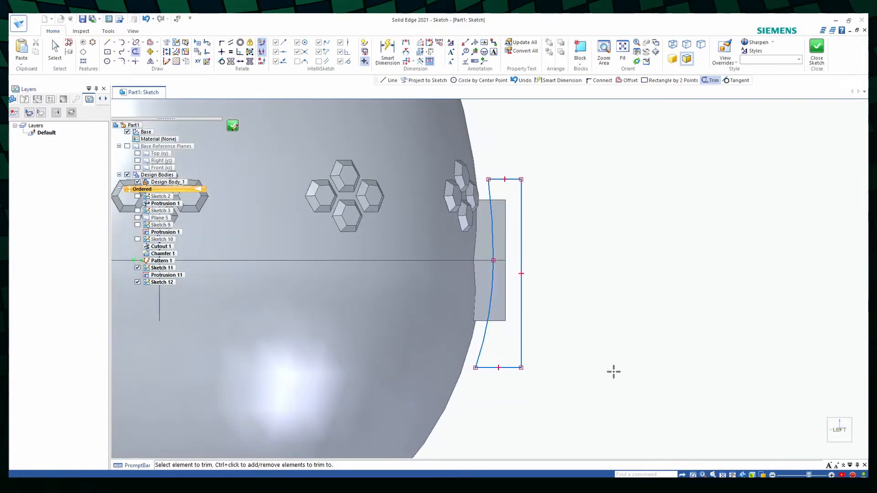
- Draw a vertical line through the origin as the revolution axis and close the sketch
{"action": "scroll", "coordinate": [612, 248], "scroll_direction": "down", "scroll_amount": 3}
{"action": "scroll", "coordinate": [338, 197], "scroll_direction": "up", "scroll_amount": 2}
{"action": "key", "text": "l"}
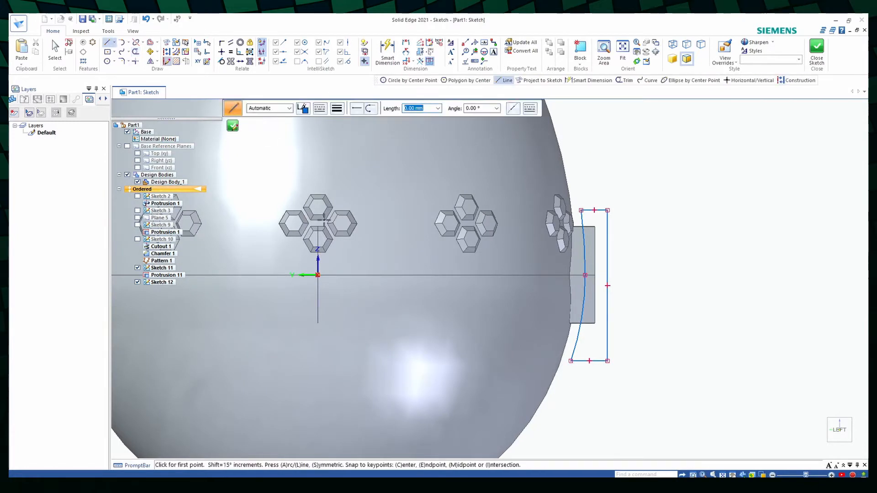
{"action": "left_click", "coordinate": [319, 180]}
{"action": "left_click", "coordinate": [318, 342]}
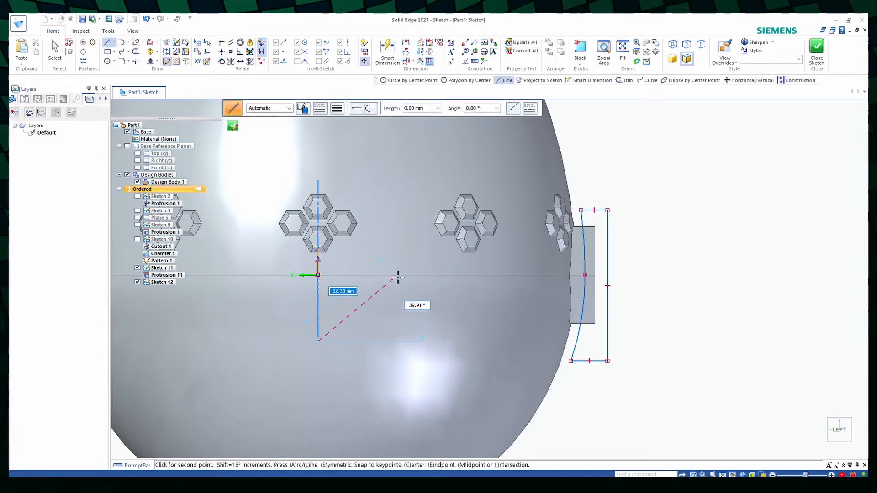
{"action": "key", "text": "Escape"}
{"action": "left_click", "coordinate": [232, 126]}
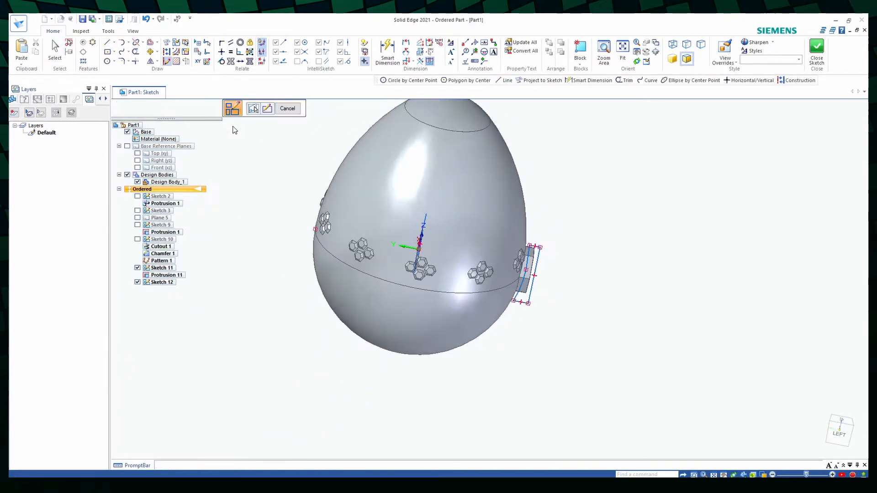
- Create a symmetric 30° revolved cut from the closed profile around the vertical axis line to curve the hexagon boss's outer face
{"action": "left_click", "coordinate": [250, 53]}
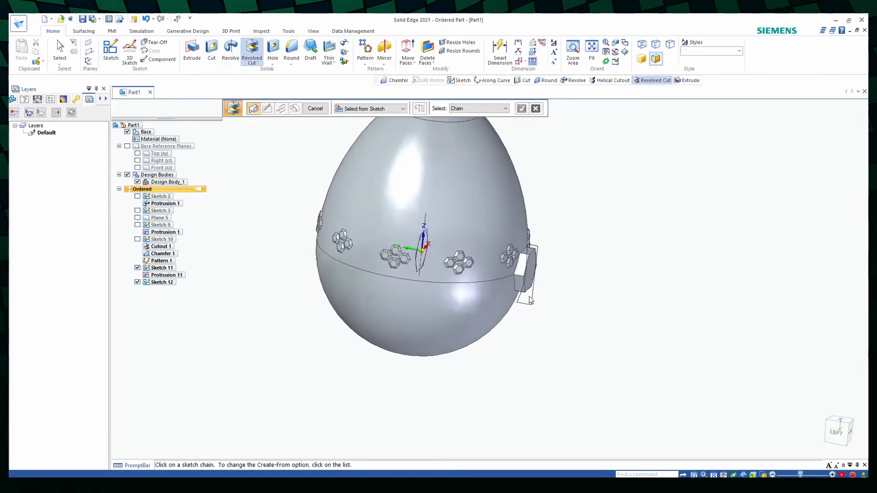
{"action": "left_click", "coordinate": [521, 109]}
{"action": "left_click", "coordinate": [427, 215]}
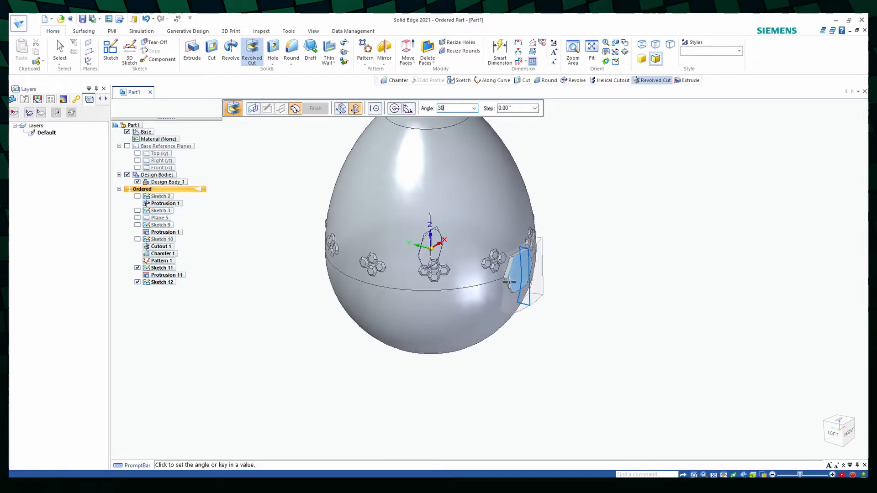
{"action": "type", "text": "30"}
{"action": "key", "text": "Return"}
{"action": "scroll", "coordinate": [565, 267], "scroll_direction": "up", "scroll_amount": 3}
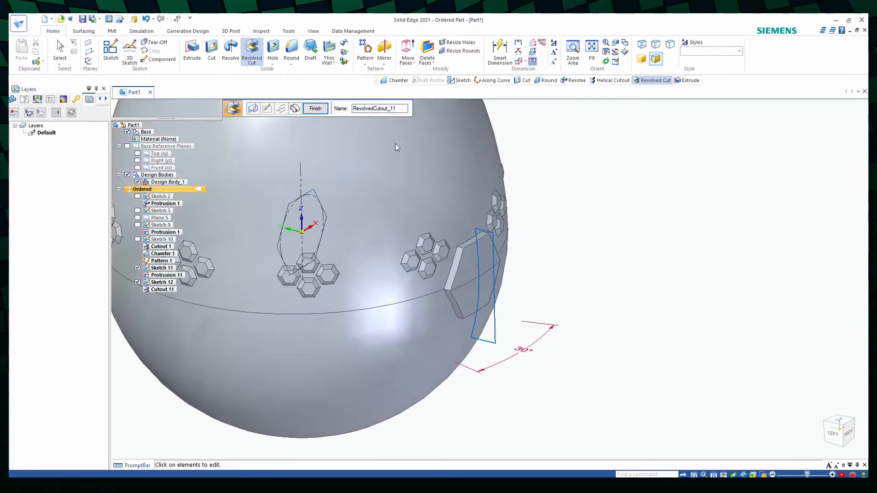
{"action": "left_click", "coordinate": [315, 109]}
- Chamfer an outer edge of the hexagon boss with a 3 mm setback
{"action": "left_click", "coordinate": [291, 63]}
{"action": "left_click", "coordinate": [302, 84]}
{"action": "scroll", "coordinate": [488, 264], "scroll_direction": "up", "scroll_amount": 2}
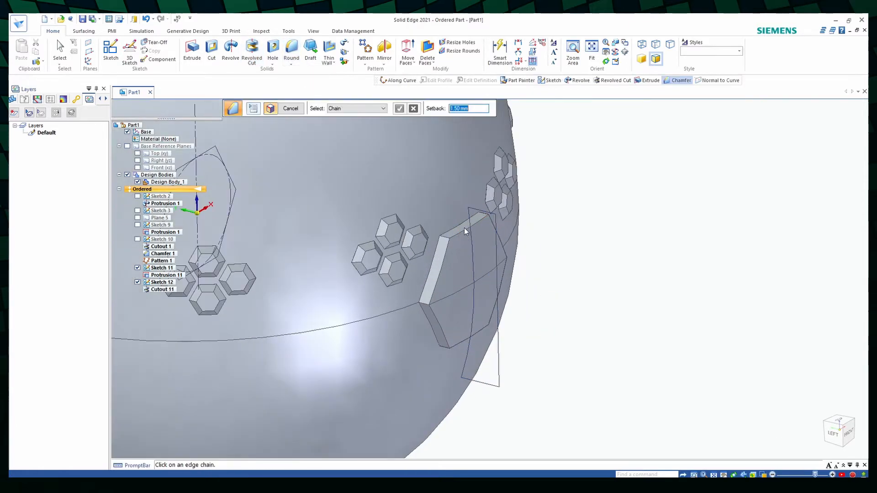
{"action": "type", "text": "3"}
{"action": "key", "text": "Return"}
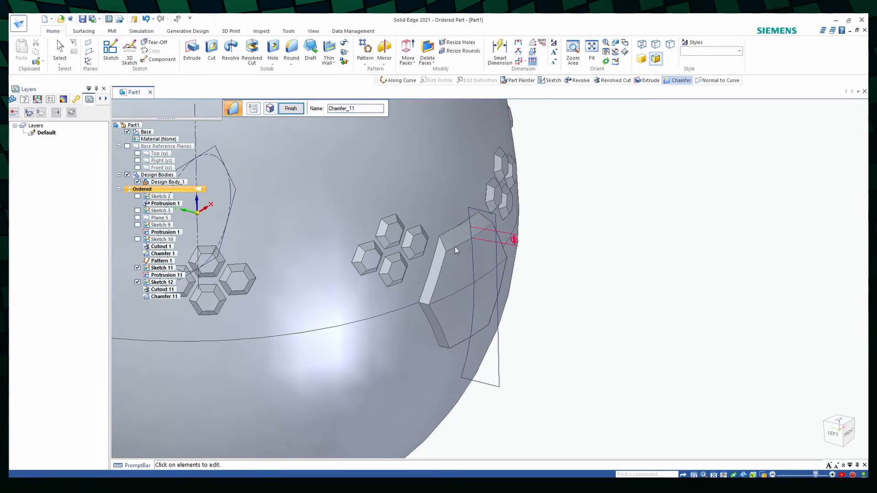
- Add the remaining outer edges of the hexagon boss to the chamfer and finish it
{"action": "left_click", "coordinate": [270, 109]}
{"action": "left_click", "coordinate": [436, 284]}
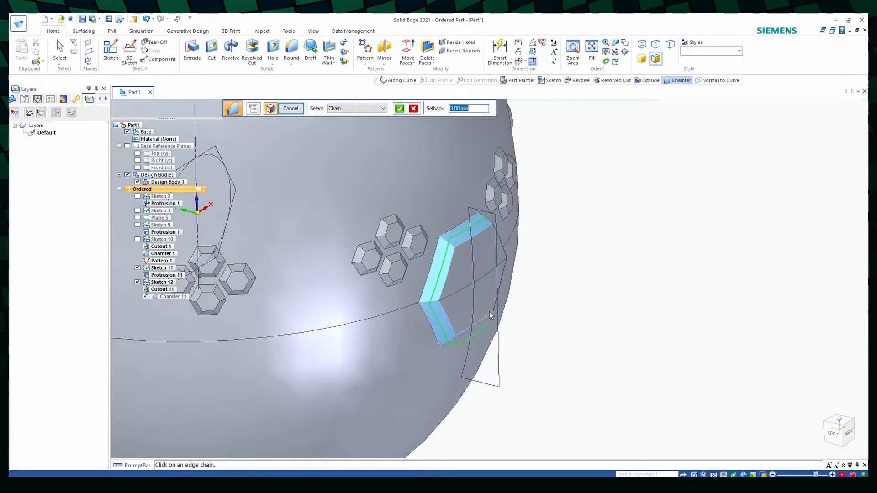
{"action": "middle_click_drag", "start_coordinate": [489, 312], "coordinate": [472, 283]}
{"action": "left_click", "coordinate": [436, 252]}
{"action": "left_click", "coordinate": [399, 108]}
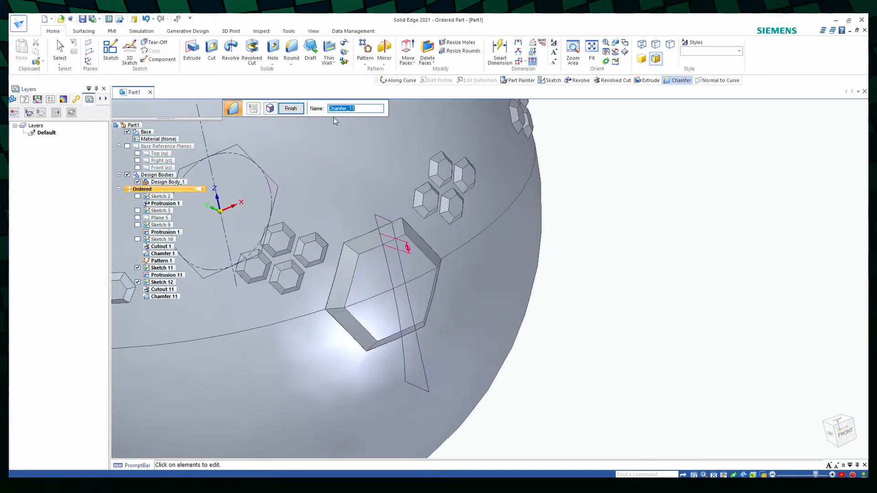
{"action": "left_click", "coordinate": [291, 109]}
{"action": "key", "text": "Escape"}
- Hide Sketch 11 and Sketch 12 in the model
{"action": "scroll", "coordinate": [592, 252], "scroll_direction": "down", "scroll_amount": 5}
{"action": "mouse_move", "coordinate": [609, 265]}
{"action": "middle_mouse_down"}
{"action": "mouse_move", "coordinate": [594, 245]}
{"action": "mouse_move", "coordinate": [582, 262]}
{"action": "mouse_move", "coordinate": [591, 225]}
{"action": "mouse_move", "coordinate": [576, 237]}
{"action": "middle_mouse_up"}
{"action": "left_click", "coordinate": [137, 251]}
{"action": "left_click", "coordinate": [137, 264]}
{"action": "scroll", "coordinate": [611, 253], "scroll_direction": "up", "scroll_amount": 2}
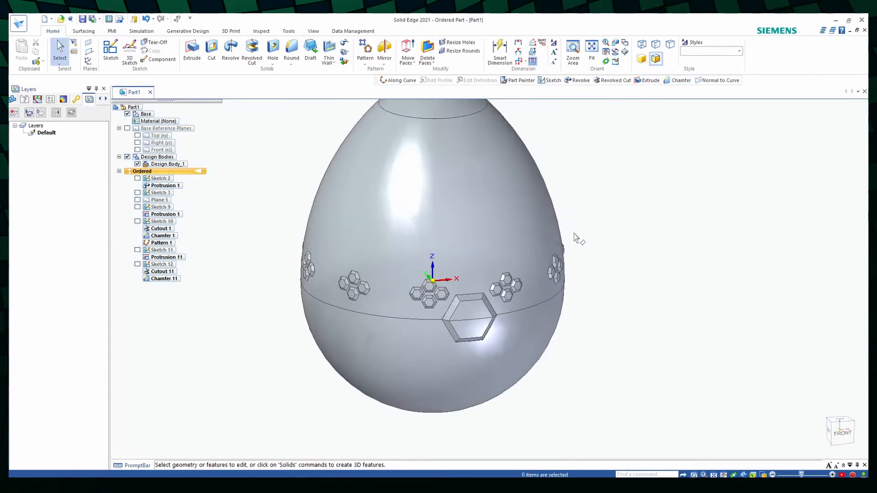
- Start a pattern along a curve with the large hexagon boss's protrusion, cutout and chamfer (Protrusion 11, Cutout 11, Chamfer 11) as the features
{"action": "left_click", "coordinate": [365, 64]}
{"action": "left_click", "coordinate": [361, 78]}
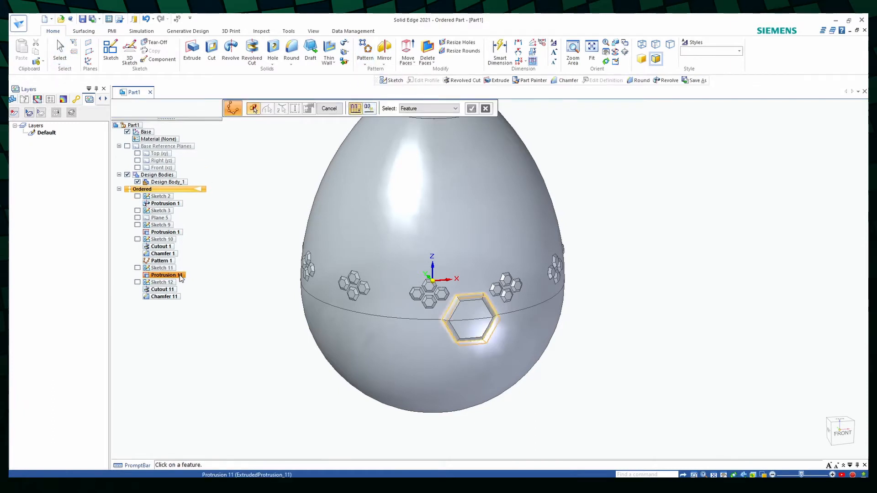
{"action": "left_click", "coordinate": [165, 275]}
{"action": "left_click", "coordinate": [162, 289]}
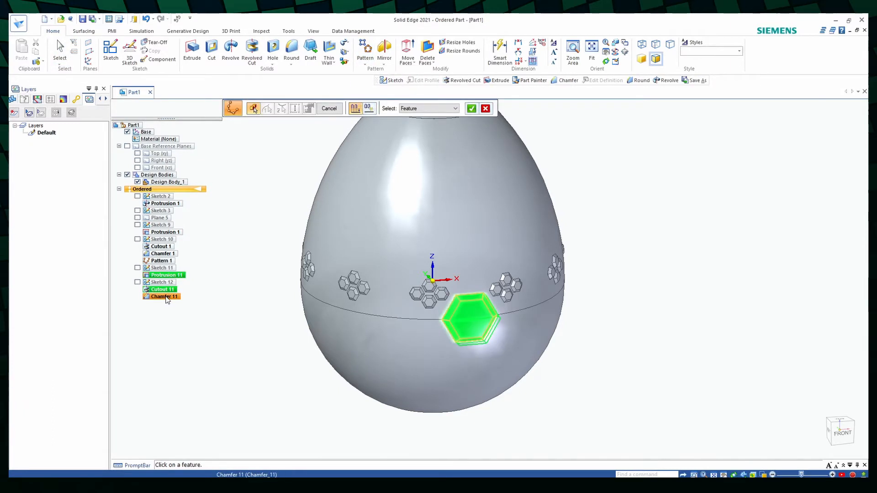
{"action": "left_click", "coordinate": [166, 297]}
{"action": "left_click", "coordinate": [471, 108]}
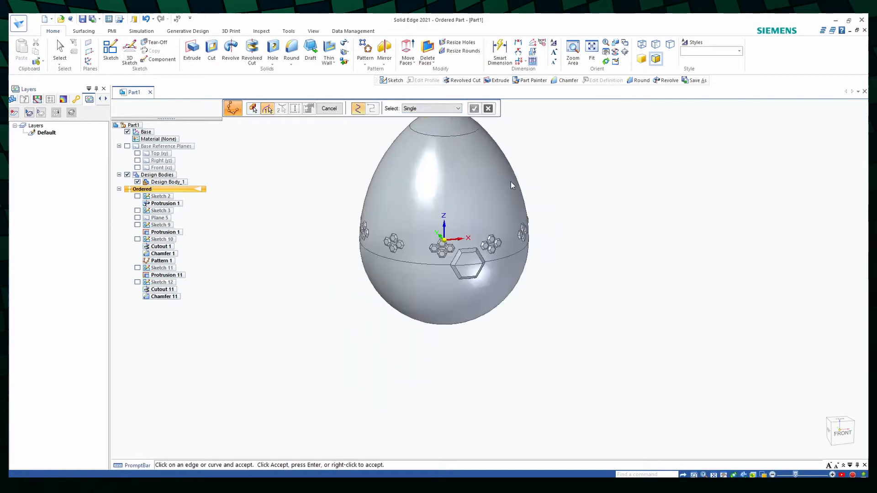
- Use the circular edge near the egg's top as the pattern path and finish the hexagon boss pattern with Follow Curve and Curve Position
{"action": "left_click", "coordinate": [495, 183]}
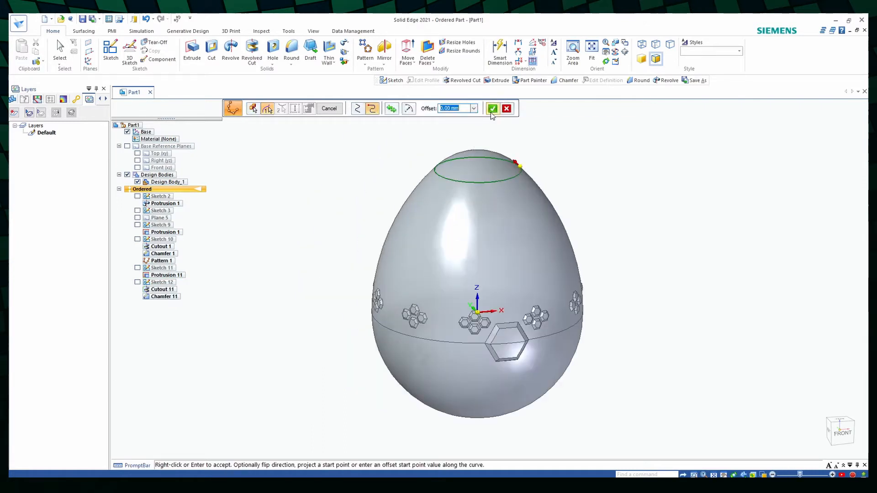
{"action": "left_click", "coordinate": [496, 109]}
{"action": "left_click", "coordinate": [329, 108]}
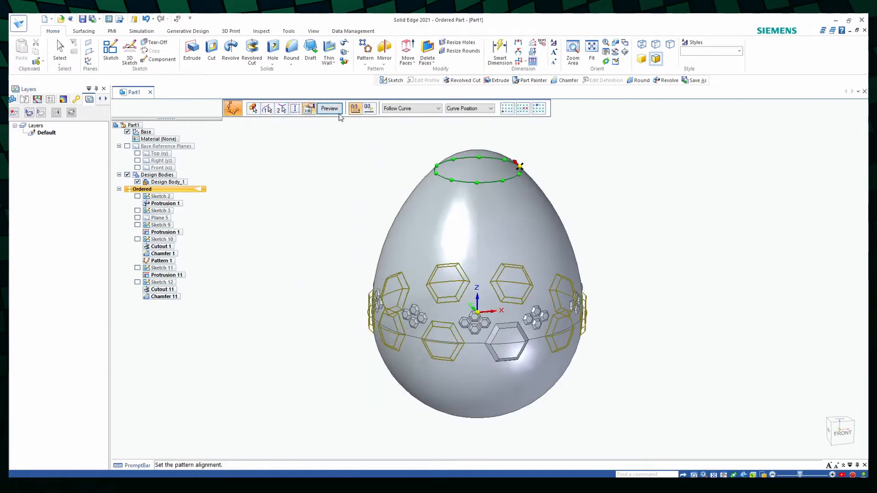
{"action": "left_click", "coordinate": [329, 110]}
{"action": "left_click", "coordinate": [328, 110]}
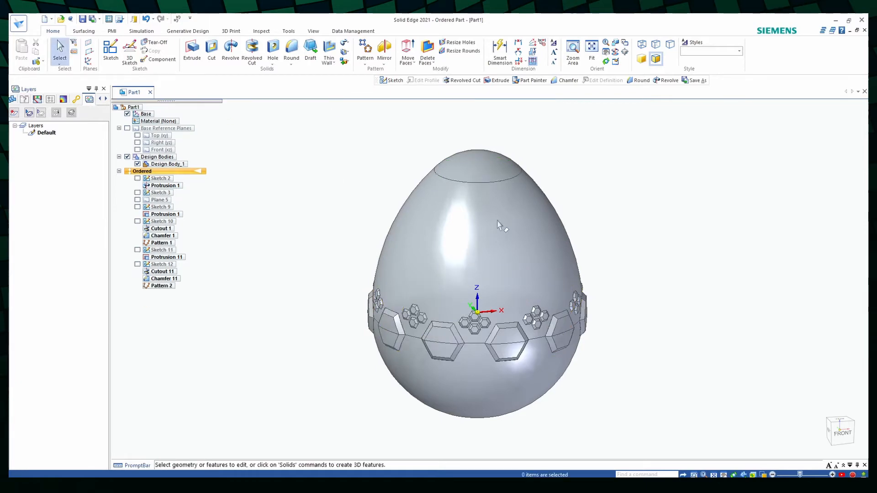
- Start a sketch on the Front (xz) plane and draw a vertical line about 0.5 mm long up from the egg's apex
{"action": "middle_click_drag", "start_coordinate": [659, 346], "coordinate": [677, 337]}
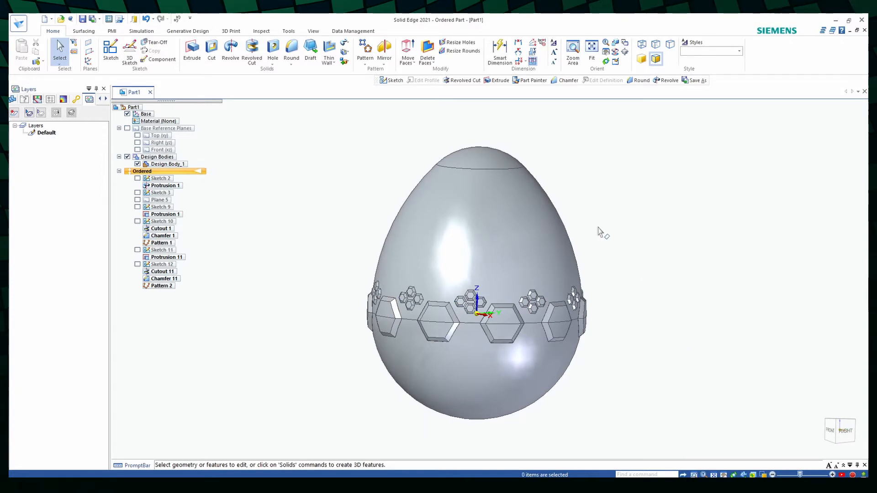
{"action": "mouse_move", "coordinate": [336, 243]}
{"action": "middle_mouse_down"}
{"action": "mouse_move", "coordinate": [358, 240]}
{"action": "mouse_move", "coordinate": [402, 265]}
{"action": "middle_mouse_up"}
{"action": "left_click", "coordinate": [111, 51]}
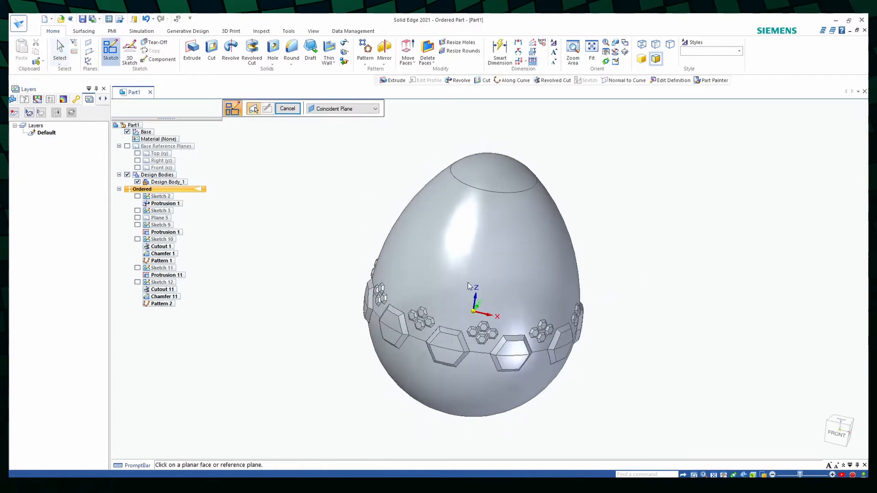
{"action": "left_click", "coordinate": [469, 287]}
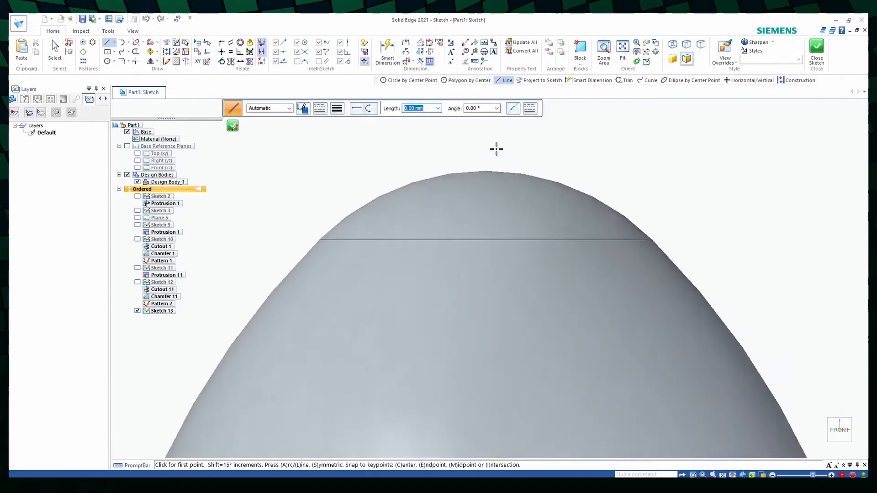
{"action": "left_click", "coordinate": [475, 191]}
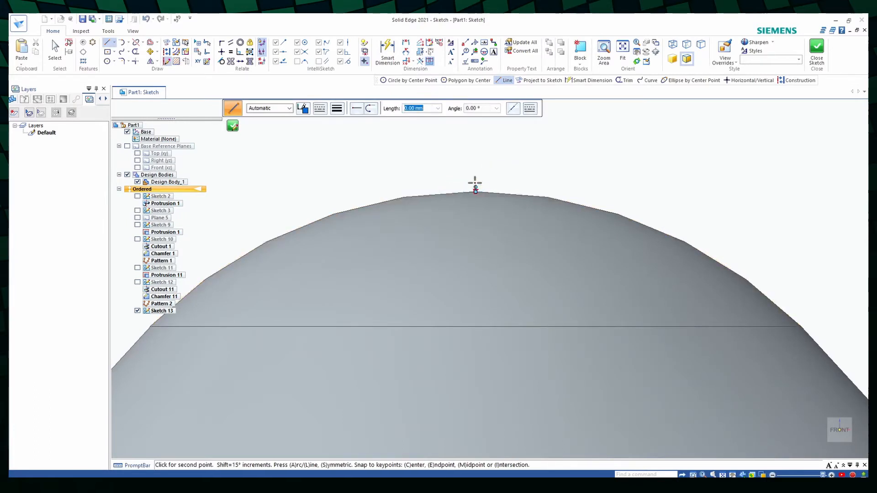
- Draw a 10 mm diameter circle centred on the upper end of the short vertical line
{"action": "left_click", "coordinate": [107, 61]}
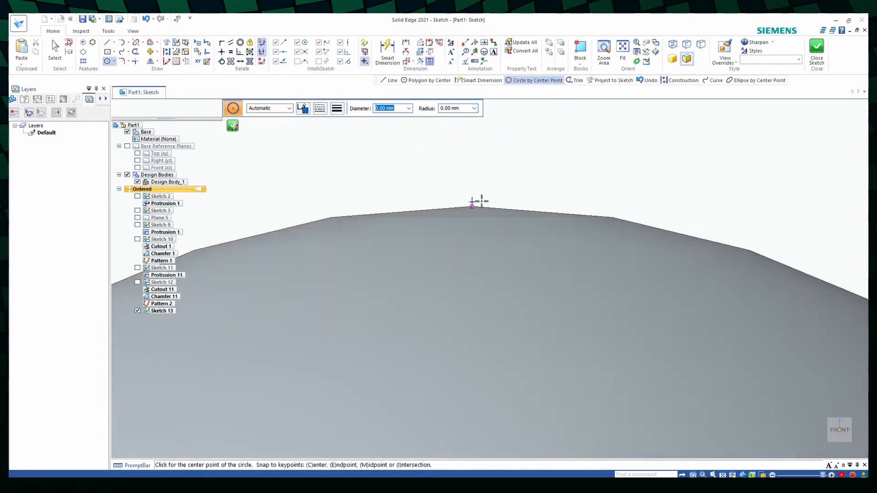
{"action": "left_click", "coordinate": [471, 197]}
{"action": "type", "text": "10"}
{"action": "key", "text": "Return"}
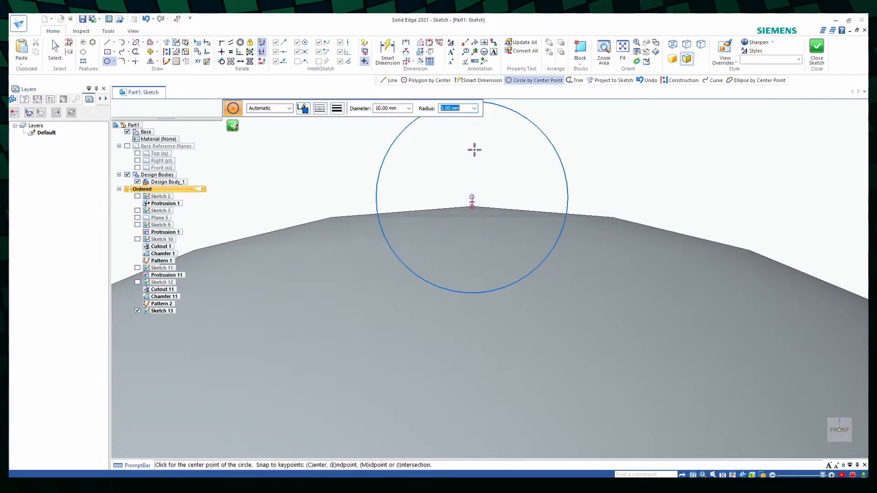
{"action": "left_click", "coordinate": [474, 150]}
{"action": "scroll", "coordinate": [616, 185], "scroll_direction": "down", "scroll_amount": 1}
{"action": "key", "text": "Escape"}
{"action": "left_click", "coordinate": [576, 141]}
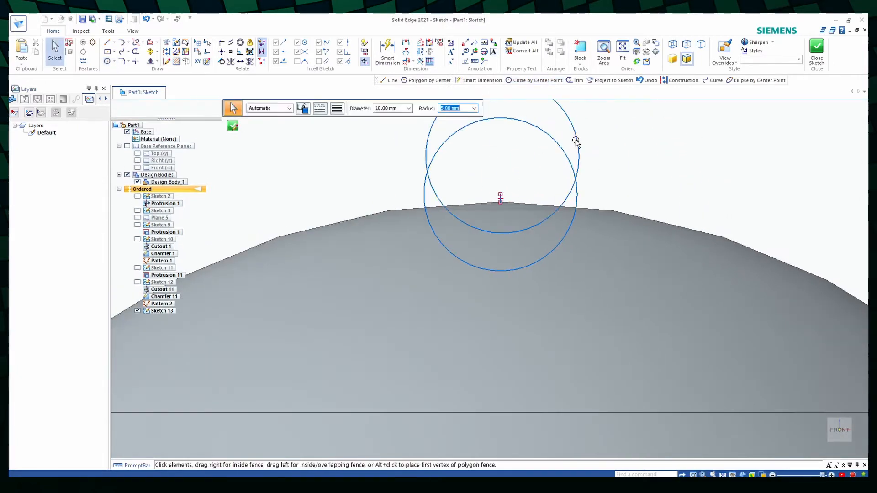
{"action": "key", "text": "Delete"}
- Dimension the circle's diameter and the length of the short vertical line at the apex
{"action": "scroll", "coordinate": [588, 258], "scroll_direction": "down", "scroll_amount": 3}
{"action": "scroll", "coordinate": [542, 246], "scroll_direction": "up", "scroll_amount": 5}
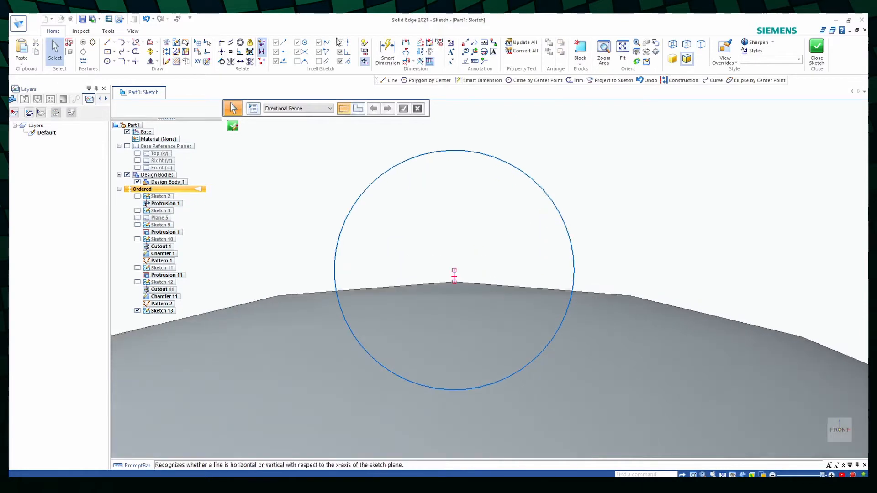
{"action": "key", "text": "d"}
{"action": "left_click", "coordinate": [574, 255]}
{"action": "left_click", "coordinate": [617, 270]}
{"action": "left_click", "coordinate": [454, 276]}
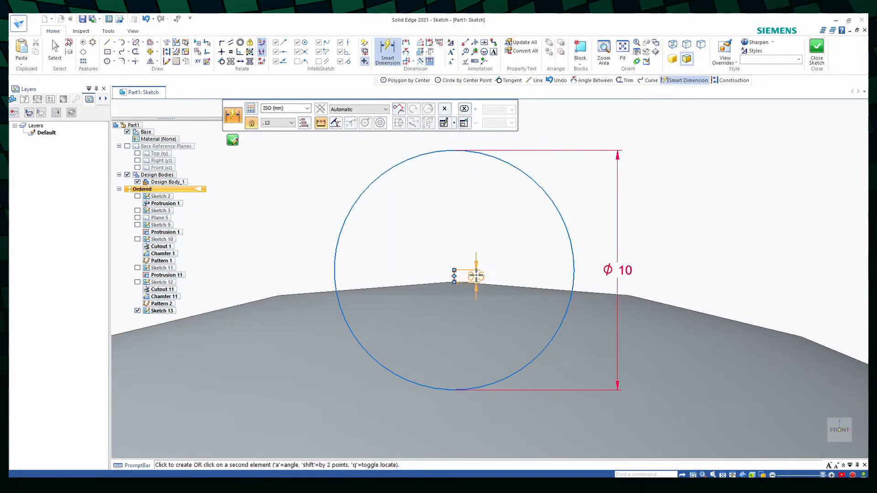
{"action": "left_click", "coordinate": [477, 274]}
- Draw a vertical line along the circle's full diameter, trim away the circle's left half and finish the sketch
{"action": "key", "text": "l"}
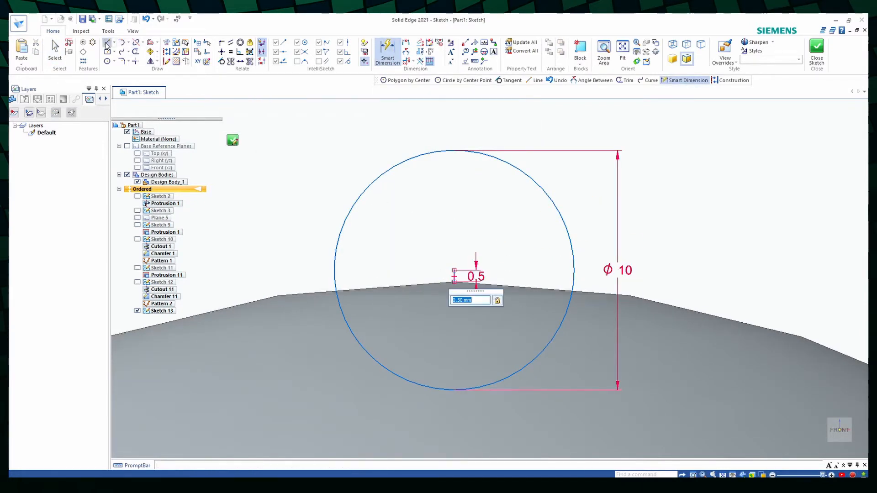
{"action": "left_click", "coordinate": [453, 151]}
{"action": "left_click", "coordinate": [454, 390]}
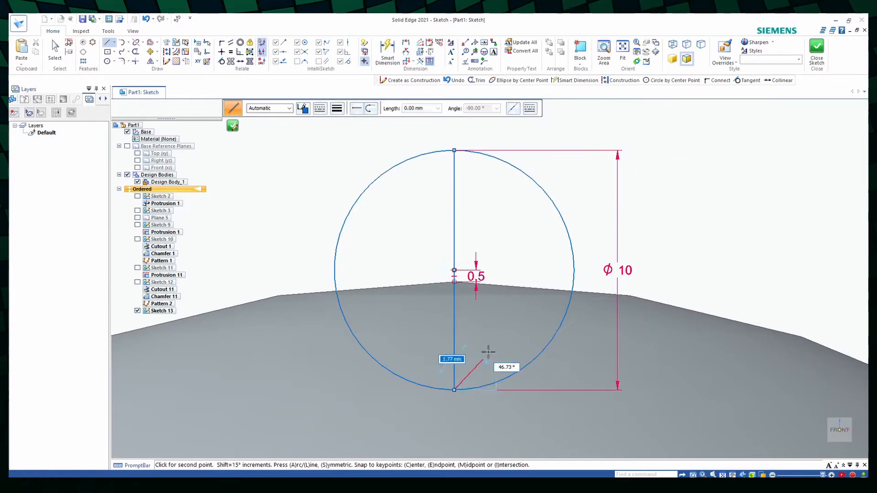
{"action": "key", "text": "Escape"}
{"action": "key", "text": "t"}
{"action": "left_click", "coordinate": [347, 220]}
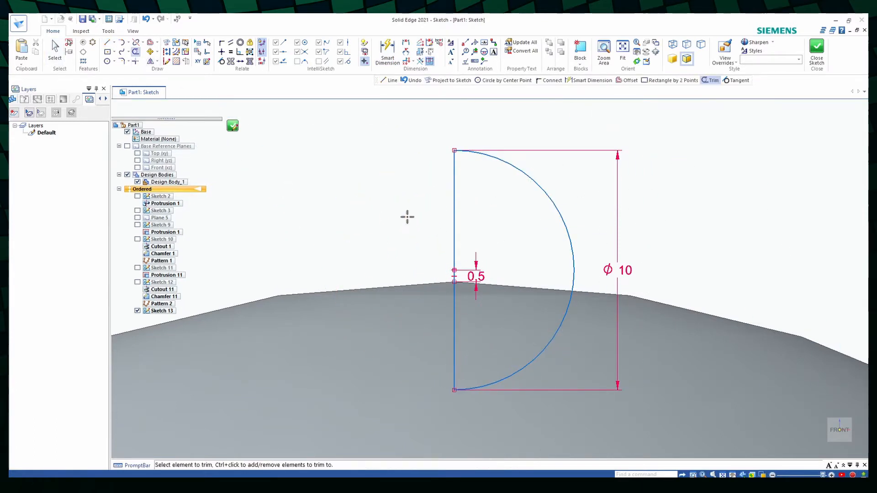
{"action": "left_click", "coordinate": [232, 125]}
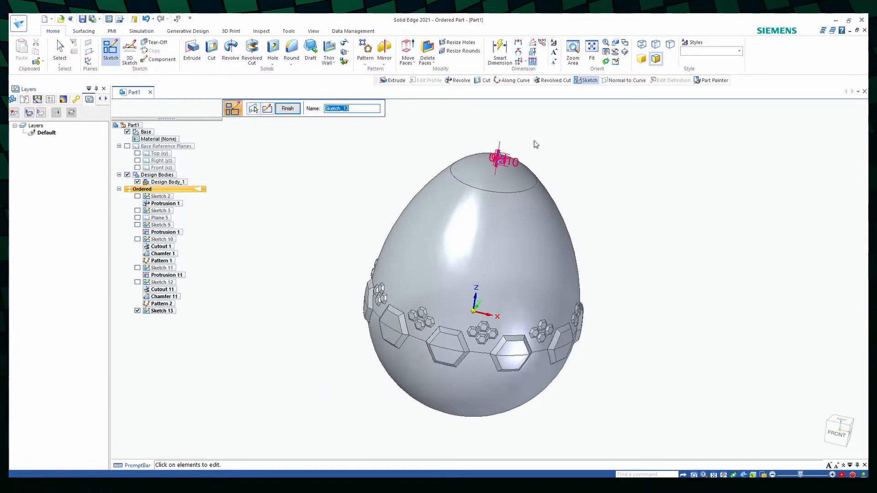
{"action": "left_click", "coordinate": [294, 108]}
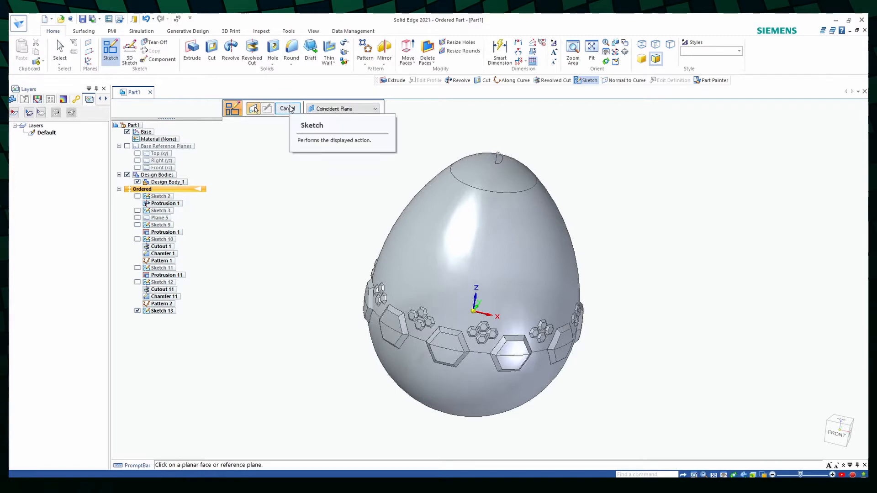
- Reopen the profile of Sketch 13 and project the egg's outline curve into it using Single Wireframe selection
{"action": "right_click", "coordinate": [164, 293]}
{"action": "left_click", "coordinate": [212, 224]}
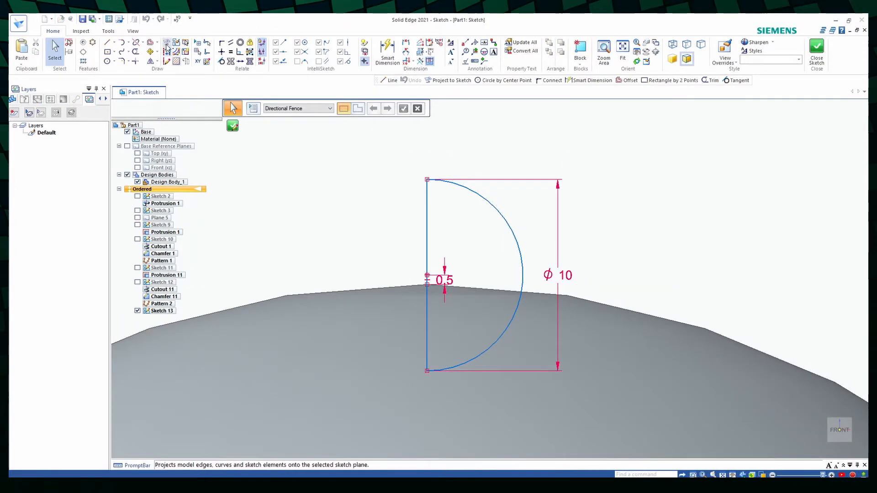
{"action": "left_click", "coordinate": [450, 79]}
{"action": "left_click", "coordinate": [418, 297]}
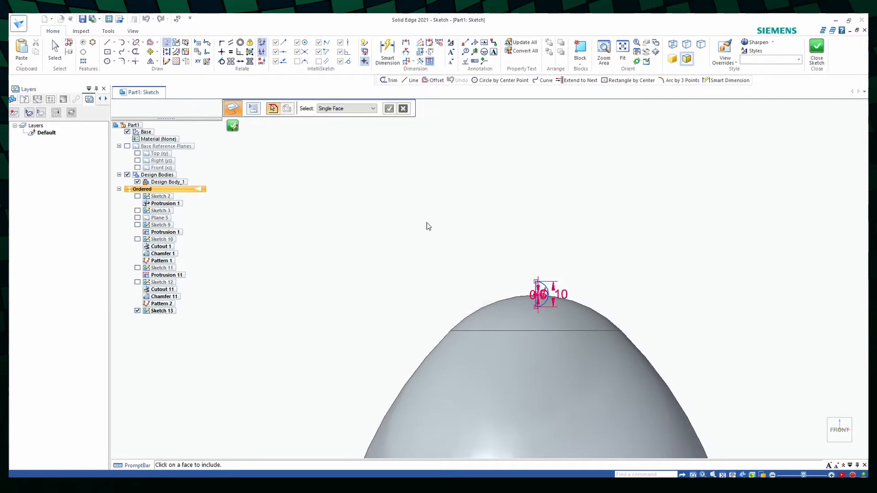
{"action": "scroll", "coordinate": [556, 295], "scroll_direction": "up", "scroll_amount": 5}
{"action": "left_click", "coordinate": [351, 106]}
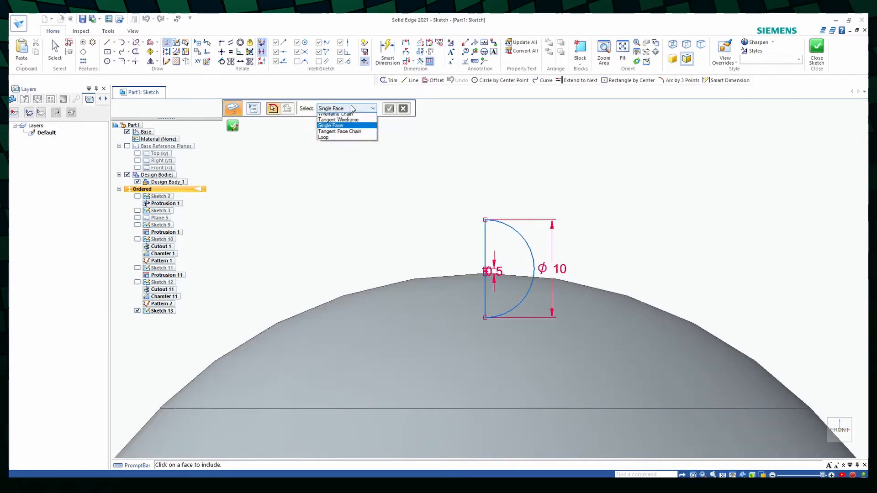
{"action": "left_click", "coordinate": [354, 120]}
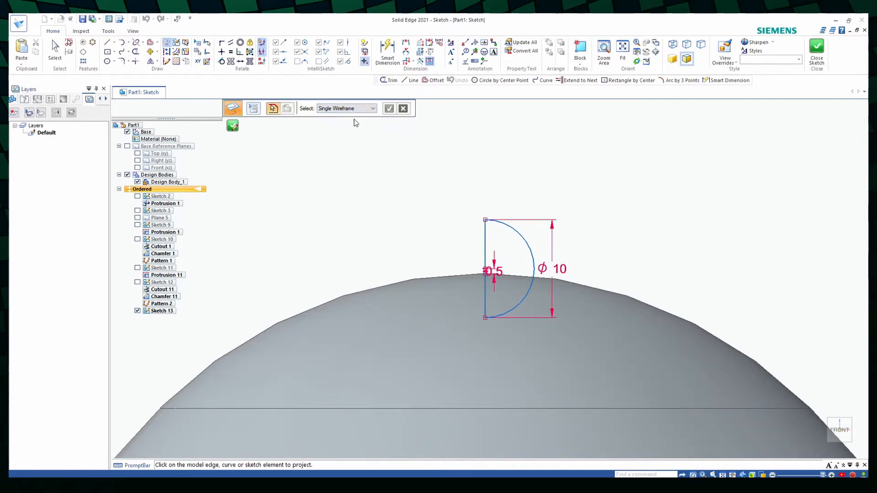
{"action": "left_click", "coordinate": [443, 278]}
{"action": "scroll", "coordinate": [595, 286], "scroll_direction": "up", "scroll_amount": 2}
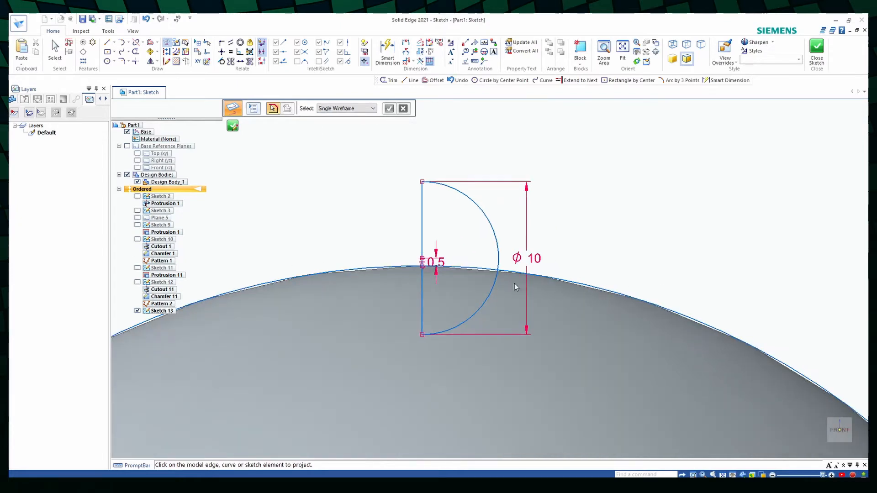
- Trim the sketch to a closed quarter-circle-like profile above the projected egg outline and close the sketch
{"action": "left_click", "coordinate": [137, 53]}
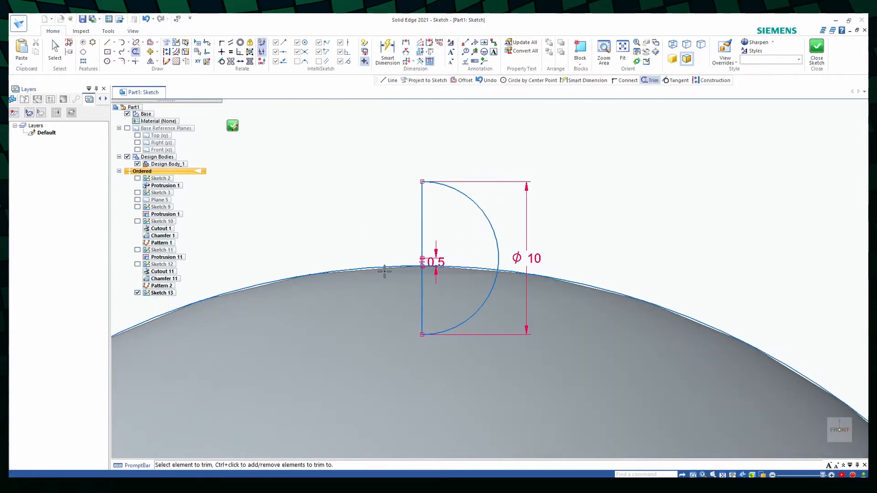
{"action": "left_click", "coordinate": [384, 269]}
{"action": "left_click", "coordinate": [555, 280]}
{"action": "left_click", "coordinate": [500, 313]}
{"action": "left_click", "coordinate": [423, 307]}
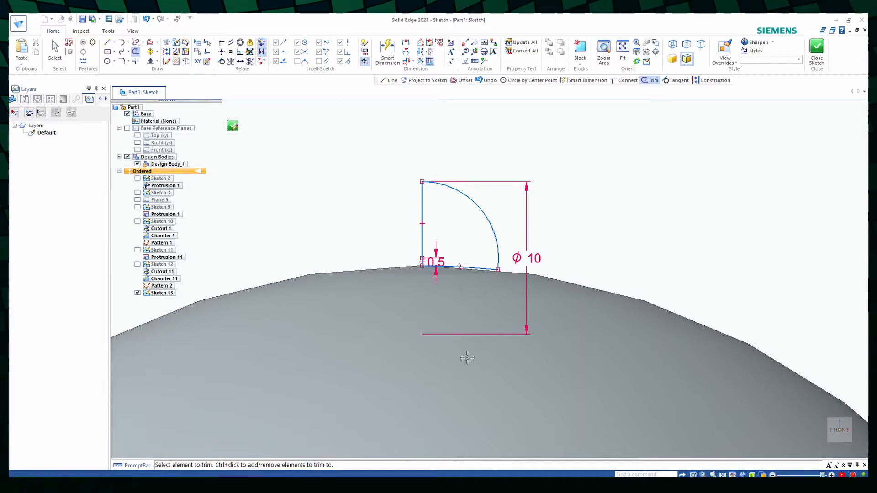
{"action": "left_click", "coordinate": [233, 125]}
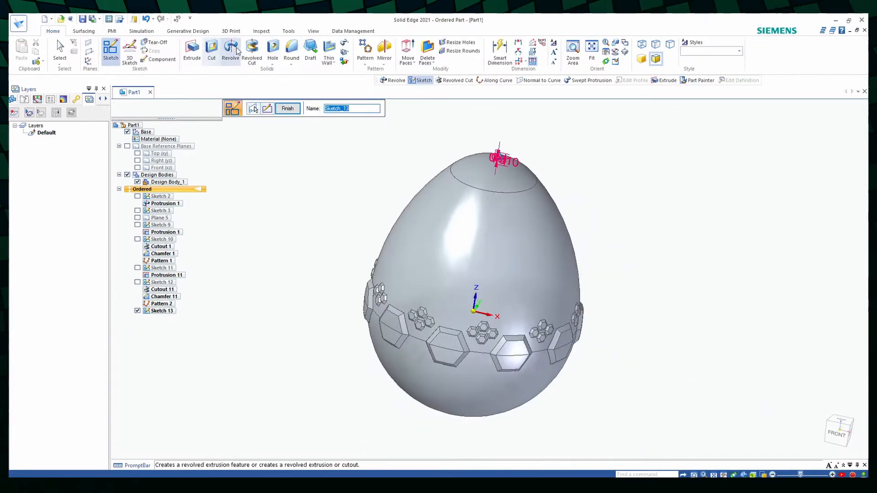
- Revolve the closed Sketch 13 profile around its vertical line to form a small rounded knob on the egg's apex
{"action": "left_click", "coordinate": [231, 48]}
{"action": "scroll", "coordinate": [455, 170], "scroll_direction": "up", "scroll_amount": 5}
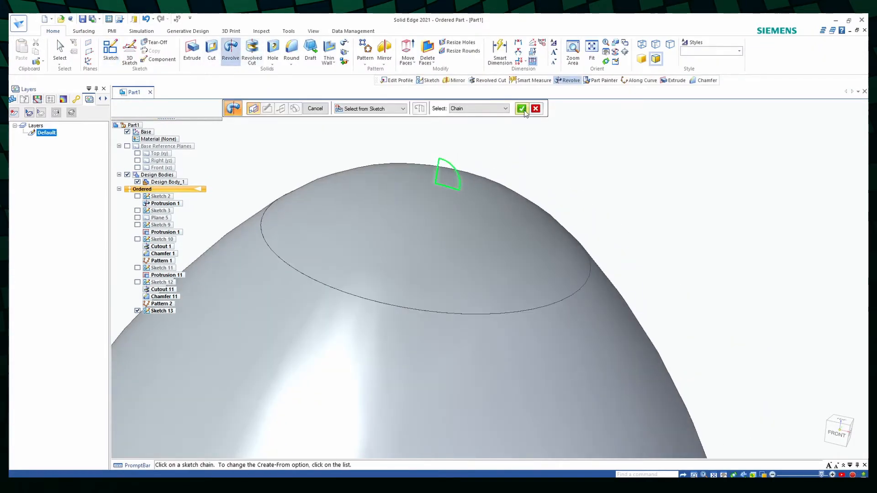
{"action": "left_click", "coordinate": [521, 109]}
{"action": "left_click", "coordinate": [437, 172]}
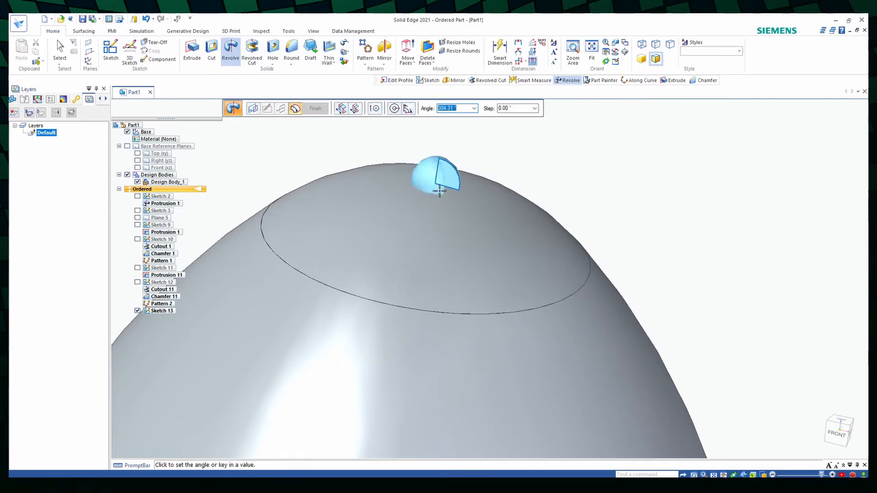
{"action": "key", "text": "Return"}
{"action": "key", "text": "ctrl+f"}
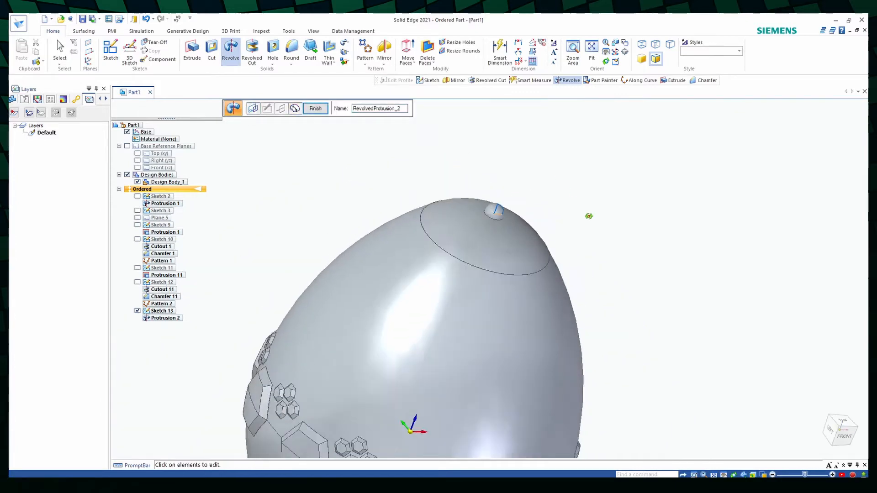
{"action": "left_click", "coordinate": [323, 110]}
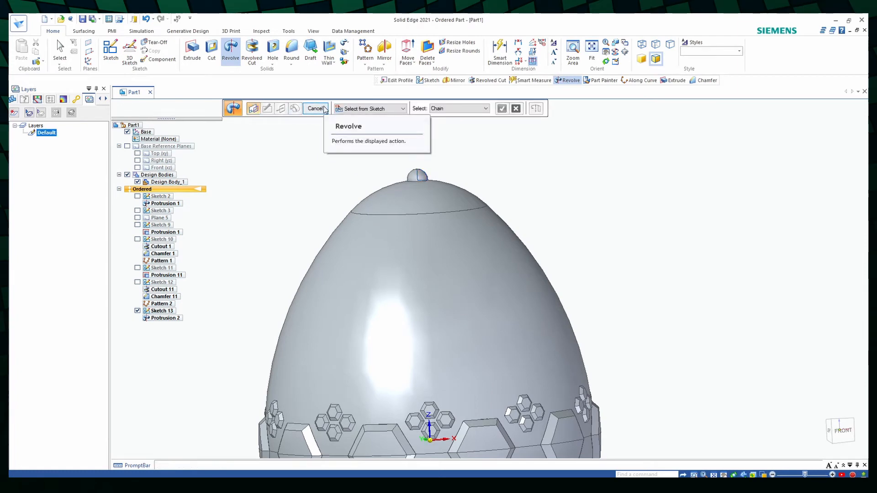
{"action": "left_click", "coordinate": [315, 108]}
- Start a sketch on the Right (yz) plane and draw a vertical construction line downward from the origin
{"action": "key", "text": "ctrl+f"}
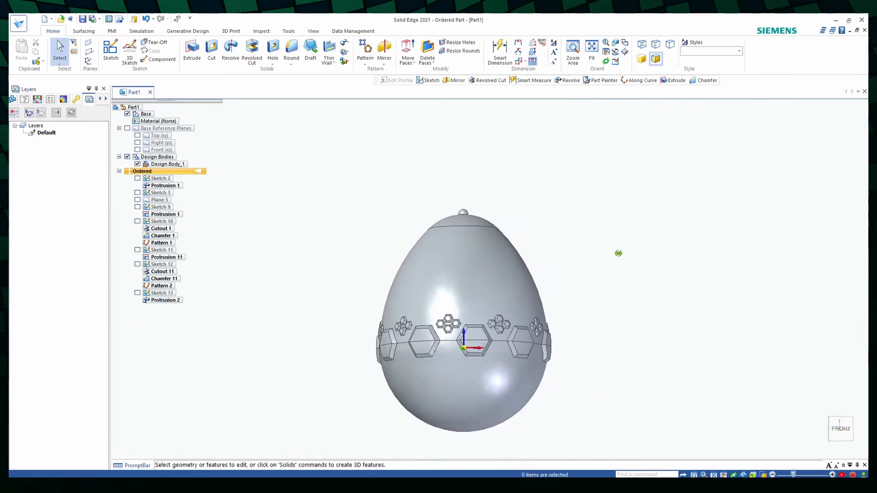
{"action": "mouse_move", "coordinate": [618, 253]}
{"action": "middle_mouse_down"}
{"action": "mouse_move", "coordinate": [611, 273]}
{"action": "mouse_move", "coordinate": [726, 256]}
{"action": "middle_mouse_up"}
{"action": "left_click", "coordinate": [111, 50]}
{"action": "left_click", "coordinate": [453, 343]}
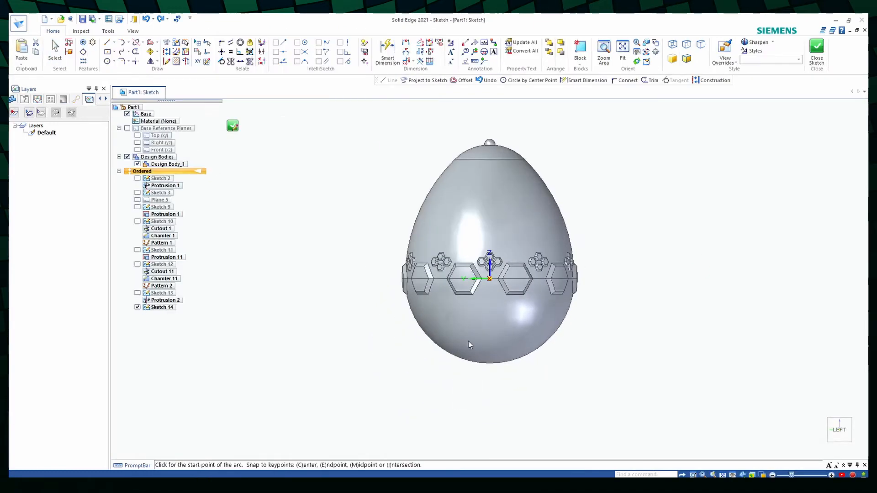
{"action": "scroll", "coordinate": [482, 265], "scroll_direction": "up", "scroll_amount": 3}
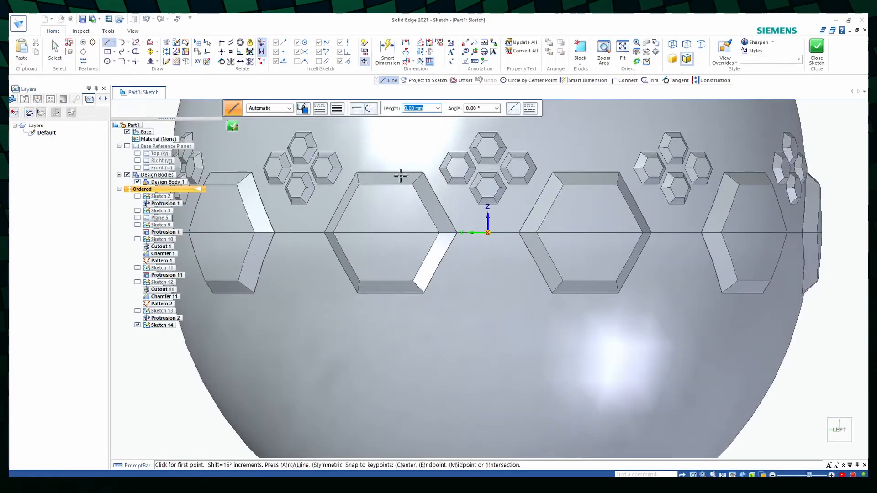
{"action": "left_click", "coordinate": [487, 232]}
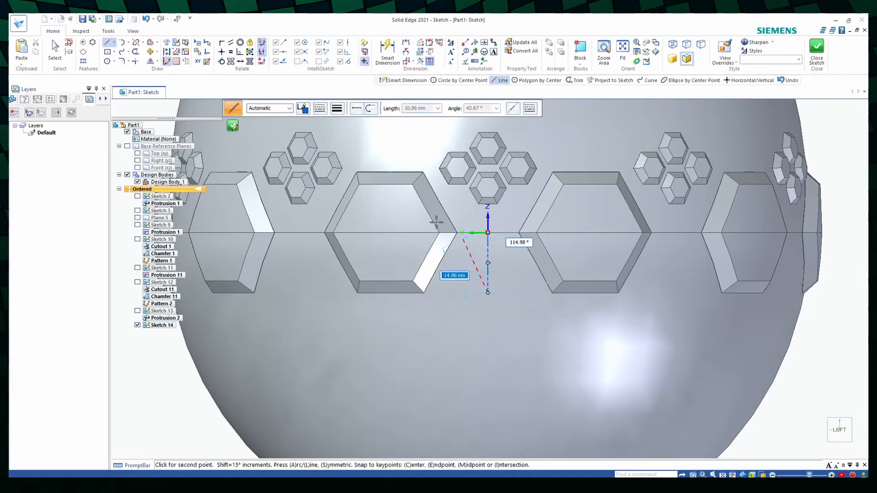
{"action": "left_click", "coordinate": [487, 274]}
- Draw a six-sided polygon centred on the construction line's lower end, with a 10 mm distance and 90° angle
{"action": "left_click", "coordinate": [114, 52]}
{"action": "left_click", "coordinate": [139, 92]}
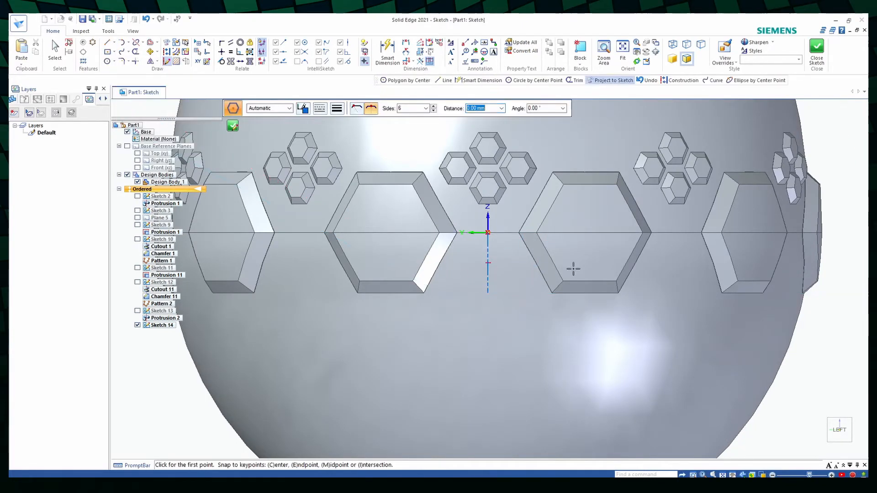
{"action": "left_click", "coordinate": [488, 292]}
{"action": "left_click", "coordinate": [490, 252]}
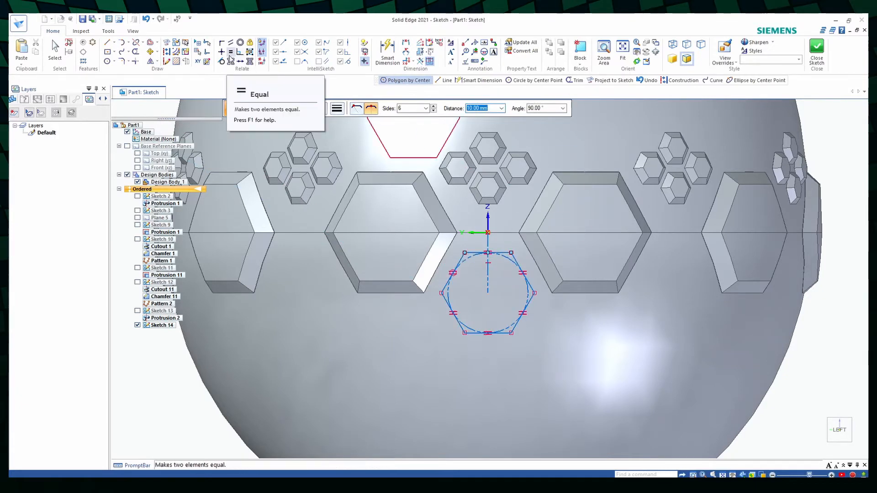
- Draw a 50 mm vertical construction line down from the hexagon's lower-left corner and a curve joining its end to the lower-right corner
{"action": "left_click", "coordinate": [107, 42]}
{"action": "scroll", "coordinate": [438, 268], "scroll_direction": "down", "scroll_amount": 2}
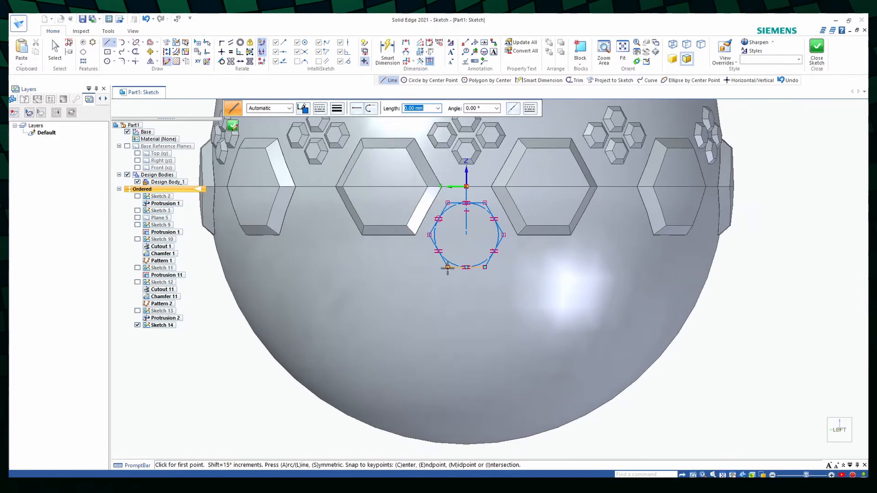
{"action": "left_click", "coordinate": [447, 267]}
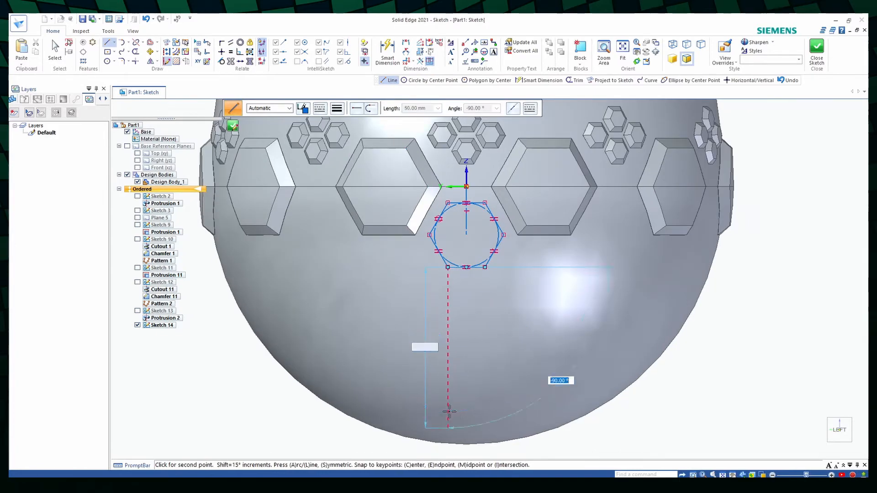
{"action": "left_click", "coordinate": [447, 427]}
{"action": "key", "text": "Escape"}
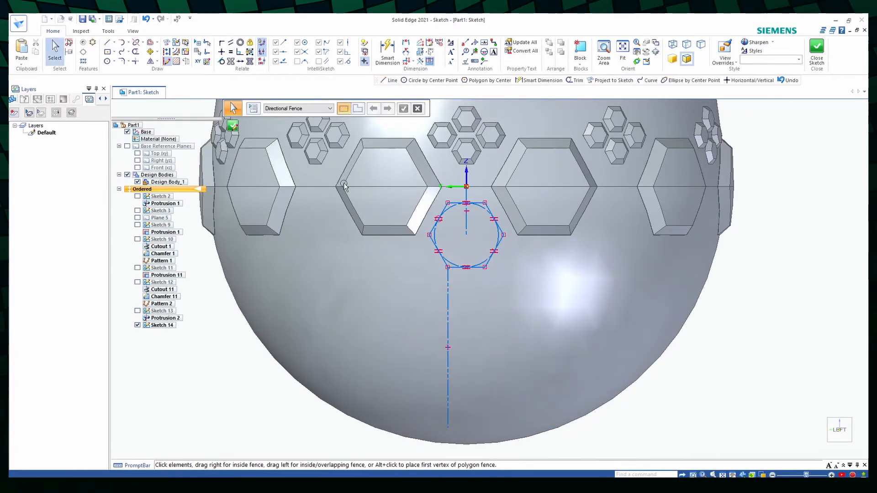
{"action": "left_click", "coordinate": [122, 53]}
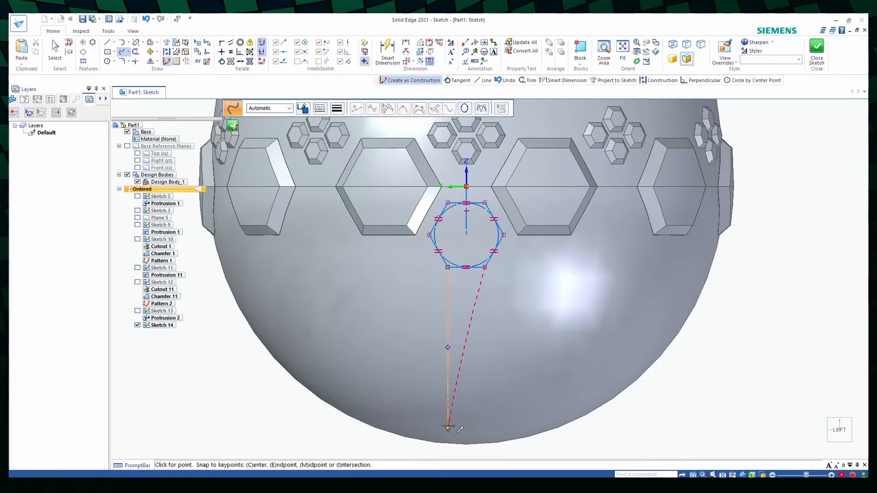
{"action": "key", "text": "Escape"}
- Dimension the long vertical construction line at 50 mm and the hexagon's inscribed circle at 20 mm diameter
{"action": "left_click", "coordinate": [387, 54]}
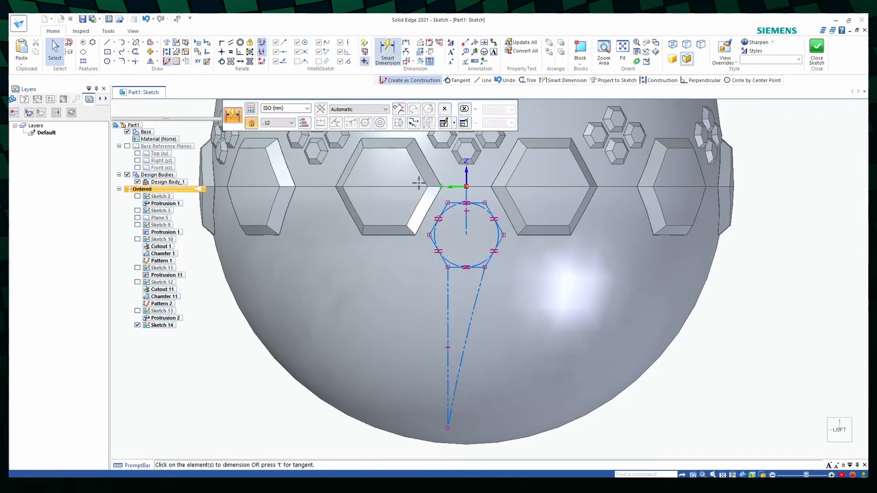
{"action": "left_click", "coordinate": [447, 292]}
{"action": "left_click", "coordinate": [424, 350]}
{"action": "left_click", "coordinate": [471, 201]}
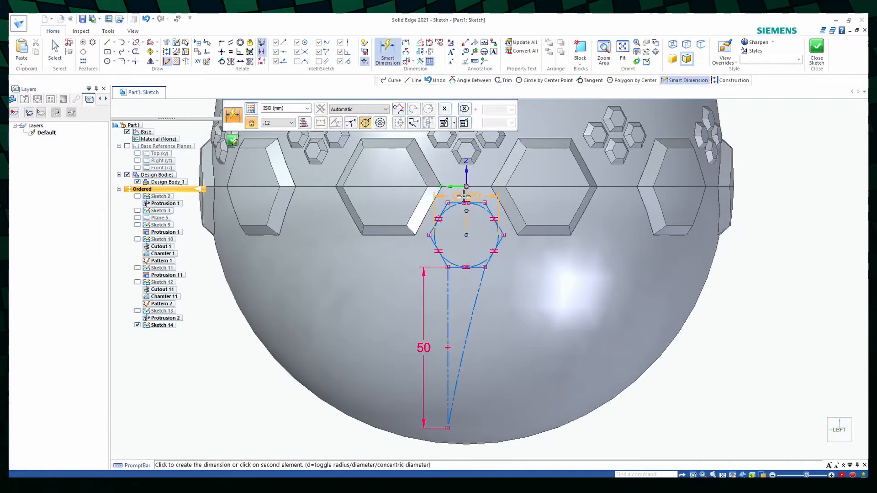
{"action": "left_click", "coordinate": [463, 197]}
{"action": "key", "text": "Escape"}
{"action": "scroll", "coordinate": [489, 200], "scroll_direction": "up", "scroll_amount": 2}
{"action": "left_click", "coordinate": [387, 53]}
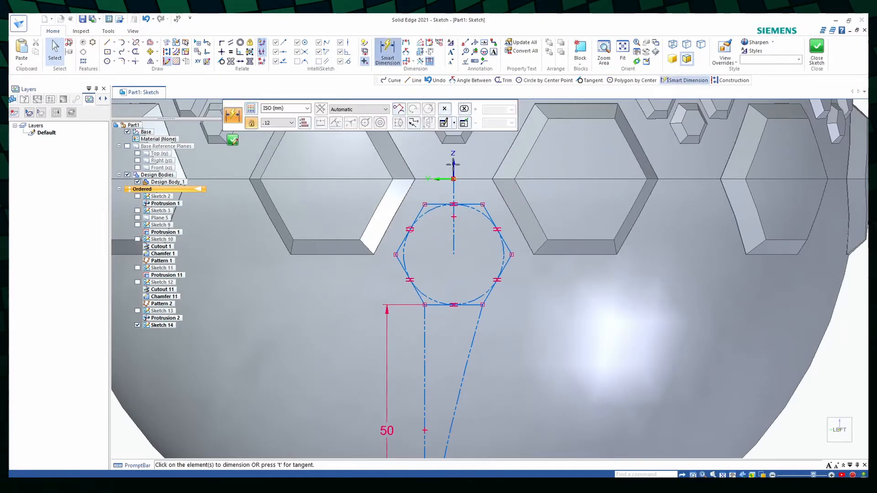
{"action": "left_click", "coordinate": [474, 209]}
{"action": "left_click", "coordinate": [477, 157]}
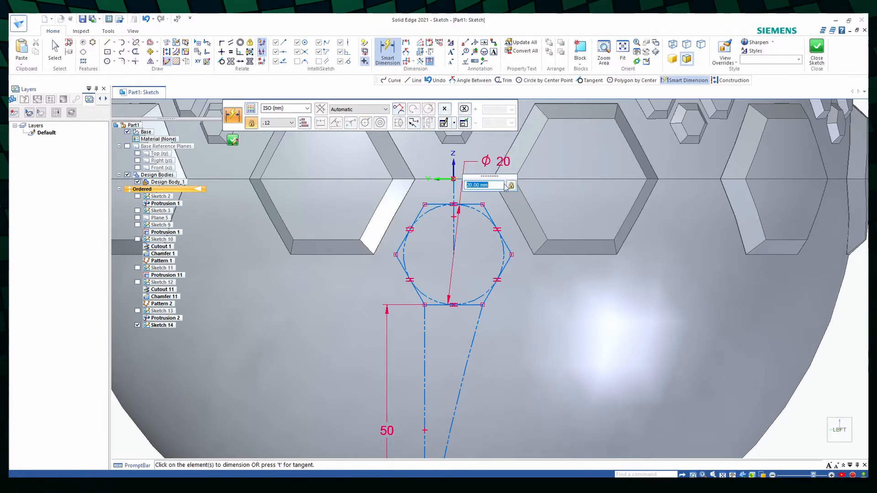
{"action": "scroll", "coordinate": [505, 206], "scroll_direction": "down", "scroll_amount": 2}
{"action": "key", "text": "Escape"}
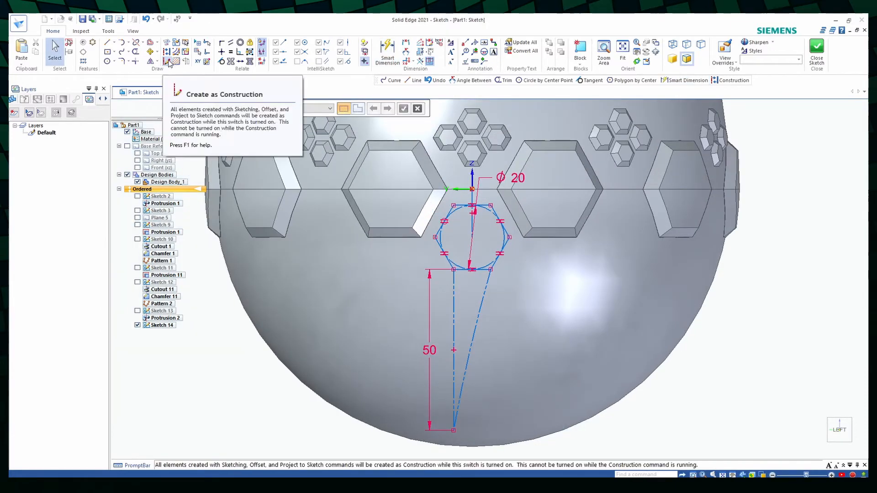
- Draw an outward-bulging curve from the hexagon's left corner to the 50 mm line's end, and make both curves tangent to their adjoining lines
{"action": "left_click", "coordinate": [122, 52]}
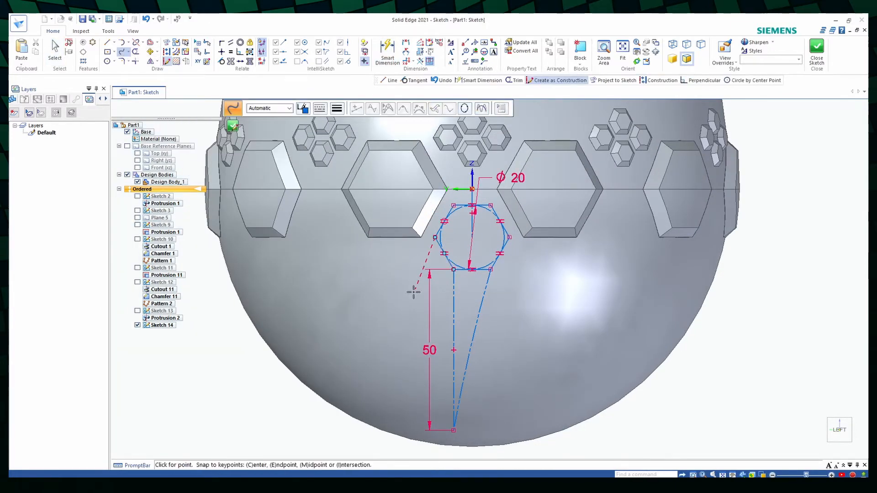
{"action": "left_click", "coordinate": [448, 431]}
{"action": "right_click", "coordinate": [484, 426]}
{"action": "key", "text": "Escape"}
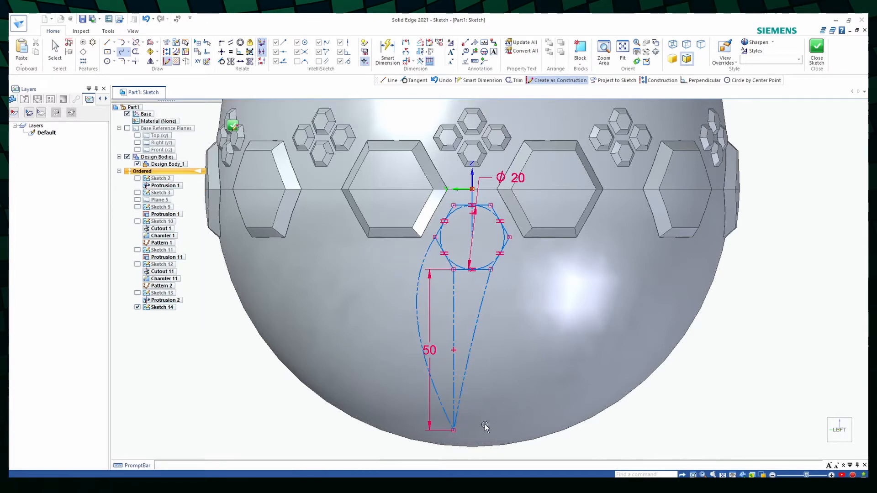
{"action": "left_click", "coordinate": [221, 62]}
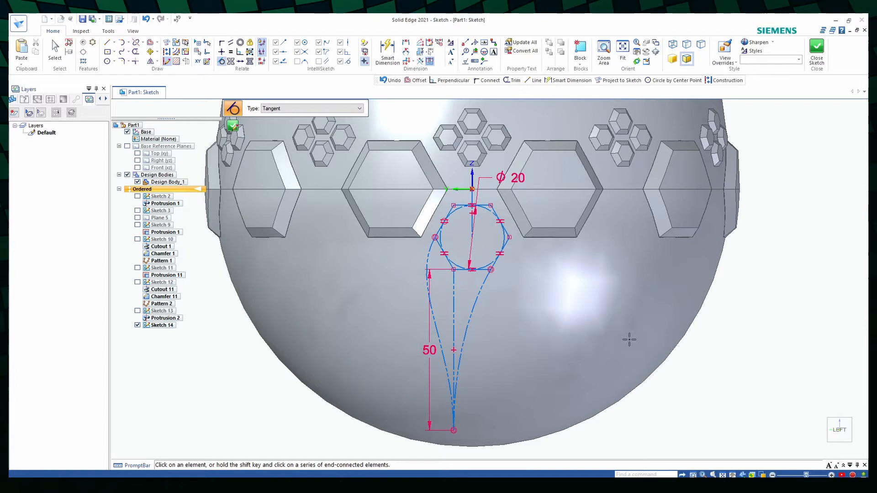
{"action": "key", "text": "Escape"}
- Convert both curves to regular geometry, trim the hexagon's lower-left and bottom sides to leave a closed teardrop profile, and finish the sketch
{"action": "left_click", "coordinate": [476, 299]}
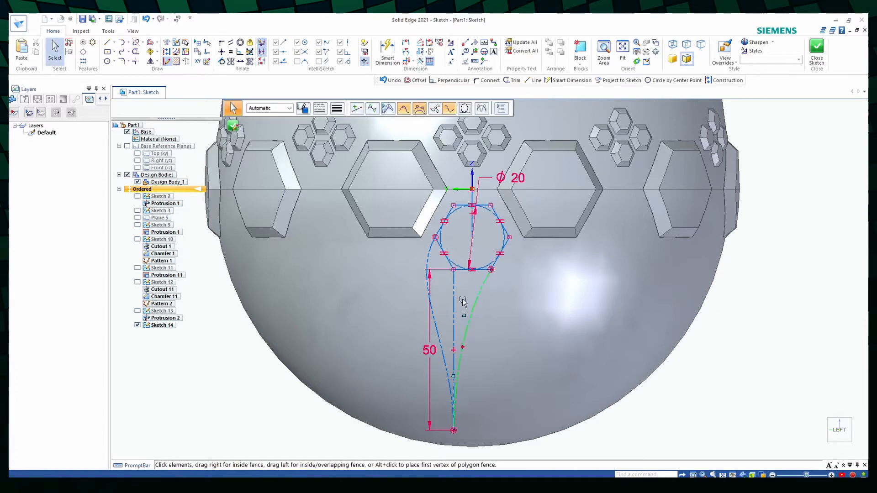
{"action": "left_click", "coordinate": [167, 53]}
{"action": "left_click", "coordinate": [135, 52]}
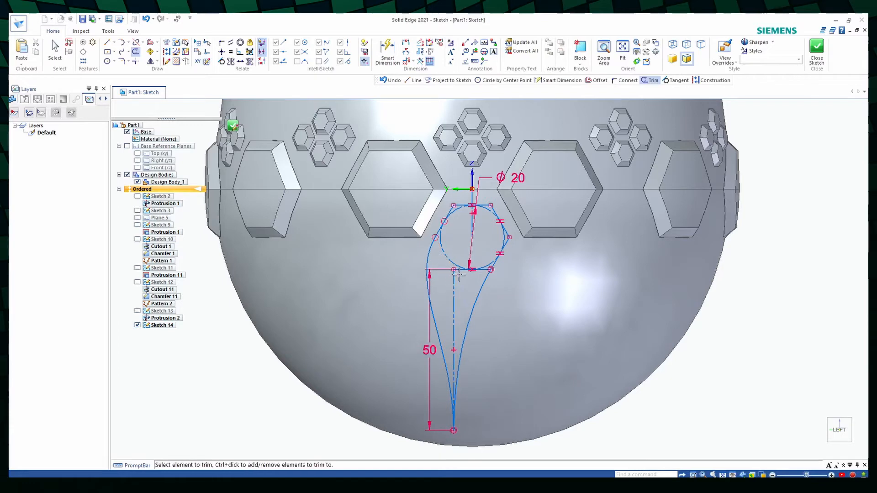
{"action": "scroll", "coordinate": [482, 271], "scroll_direction": "up", "scroll_amount": 2}
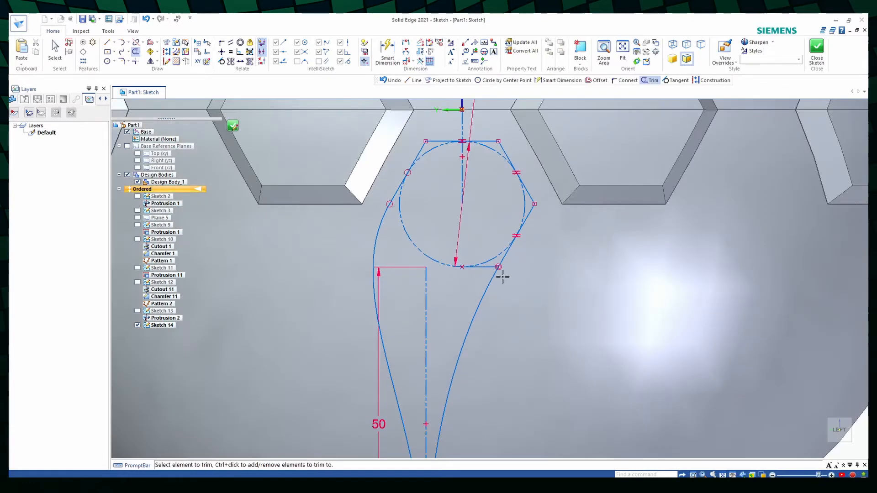
{"action": "scroll", "coordinate": [539, 332], "scroll_direction": "down", "scroll_amount": 3}
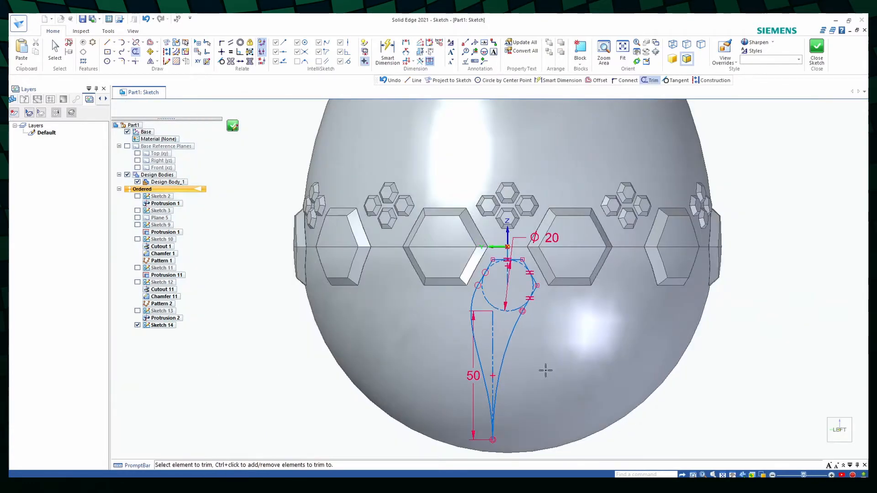
{"action": "left_click", "coordinate": [232, 126]}
- Cut the teardrop profile from Sketch 14 into one side of the egg below the hexagon ring
{"action": "left_click", "coordinate": [211, 51]}
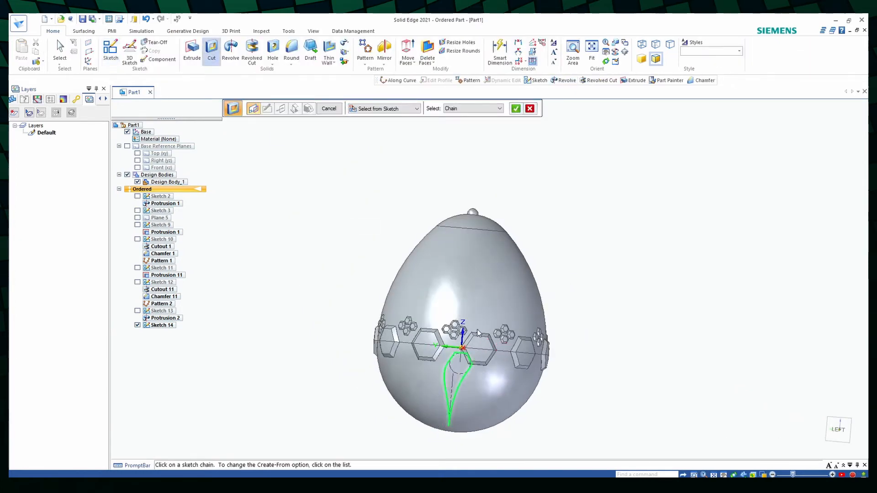
{"action": "left_click", "coordinate": [515, 108]}
{"action": "left_click", "coordinate": [414, 109]}
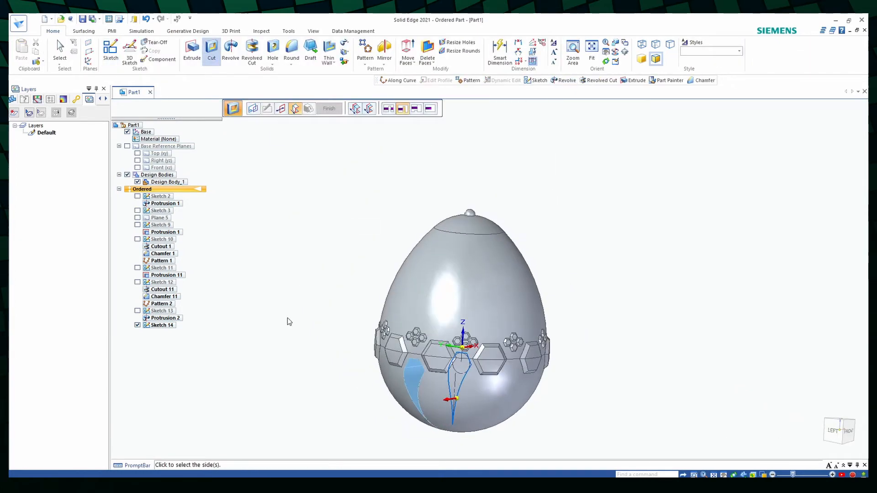
{"action": "left_click", "coordinate": [288, 349]}
{"action": "scroll", "coordinate": [297, 356], "scroll_direction": "down", "scroll_amount": 3}
{"action": "mouse_move", "coordinate": [397, 386]}
{"action": "middle_mouse_down"}
{"action": "mouse_move", "coordinate": [385, 403]}
{"action": "mouse_move", "coordinate": [407, 380]}
{"action": "middle_mouse_up"}
{"action": "scroll", "coordinate": [392, 379], "scroll_direction": "up", "scroll_amount": 5}
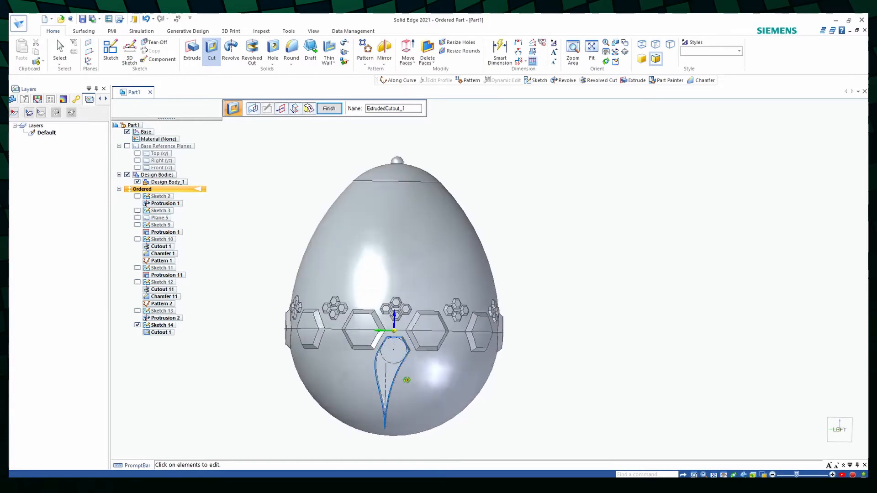
{"action": "middle_click_drag", "start_coordinate": [293, 377], "coordinate": [275, 385]}
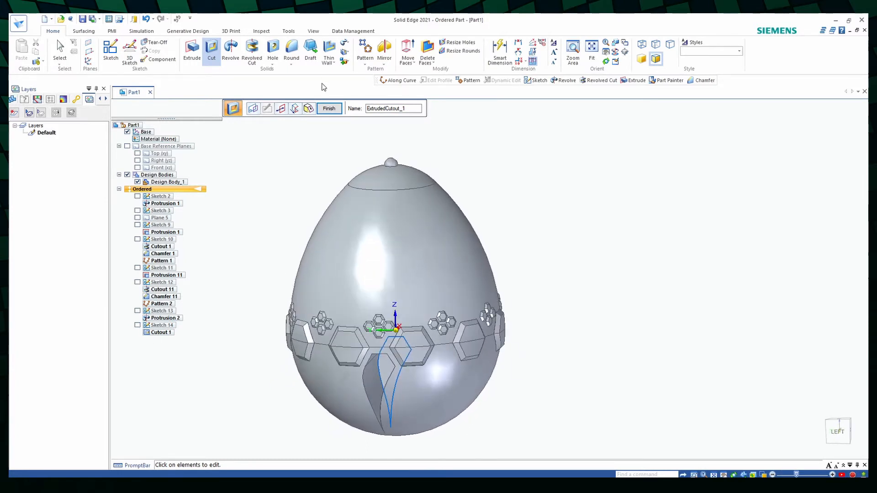
- Pattern the teardrop cutout along the circular edge near the egg's top, using Fit with a count of 10
{"action": "left_click", "coordinate": [364, 63]}
{"action": "left_click", "coordinate": [373, 82]}
{"action": "left_click", "coordinate": [382, 378]}
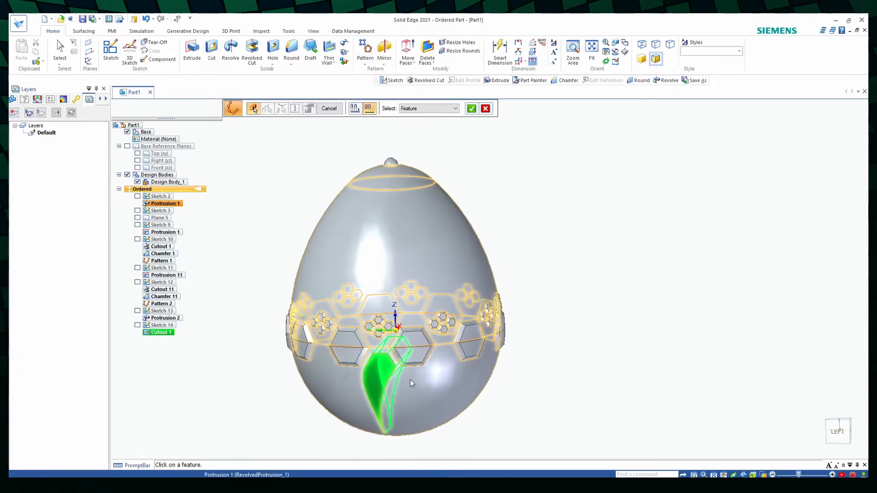
{"action": "left_click", "coordinate": [471, 108]}
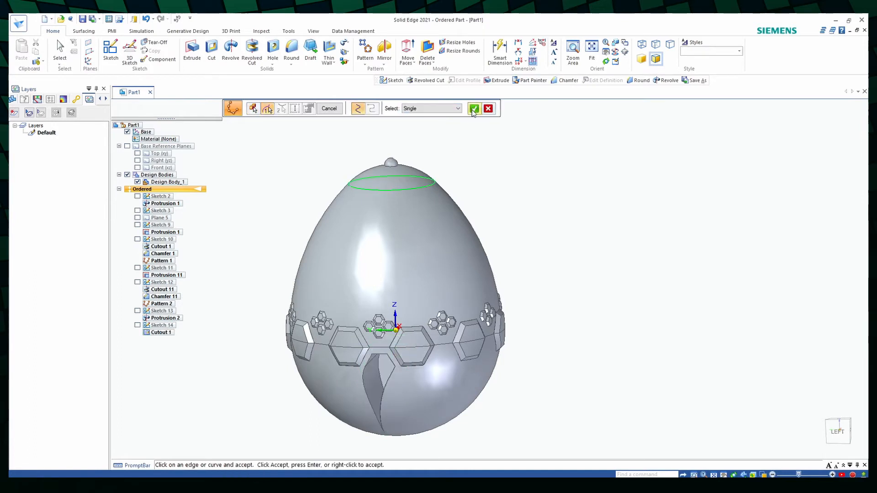
{"action": "left_click", "coordinate": [473, 110]}
{"action": "left_click", "coordinate": [493, 108]}
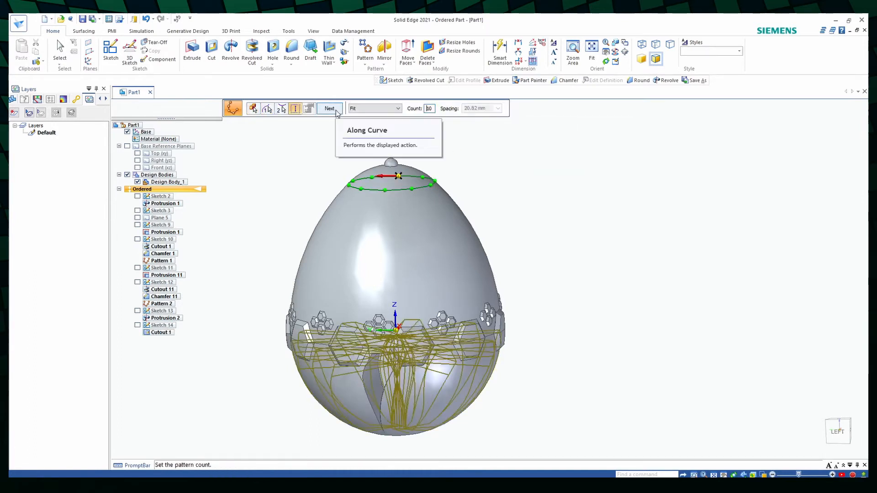
{"action": "left_click", "coordinate": [329, 109]}
{"action": "left_click", "coordinate": [330, 109]}
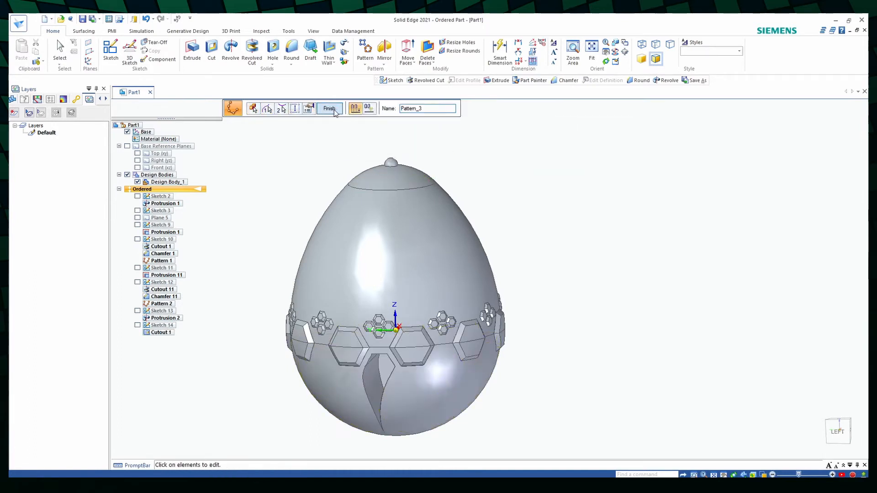
{"action": "middle_click_drag", "start_coordinate": [511, 326], "coordinate": [733, 336]}
{"action": "scroll", "coordinate": [529, 401], "scroll_direction": "down", "scroll_amount": 4}
{"action": "scroll", "coordinate": [507, 405], "scroll_direction": "up", "scroll_amount": 5}
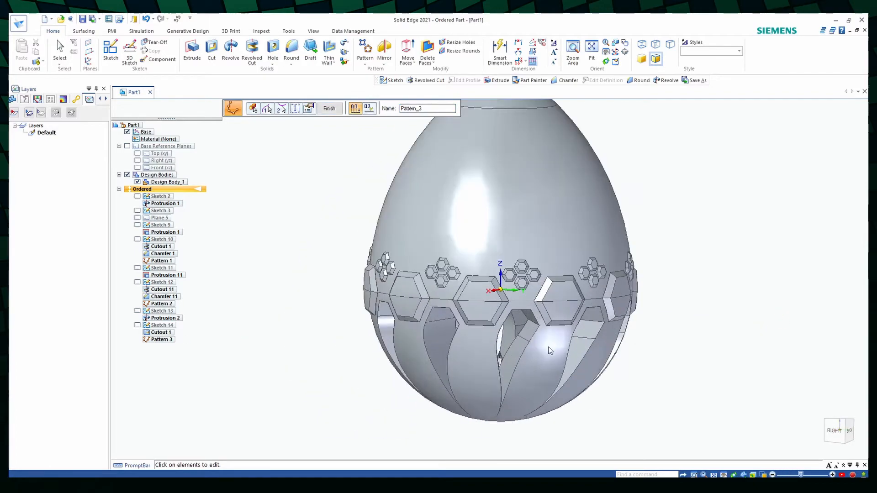
- Start a sketch on the Front (xz) plane and draw a circle about 78.5 mm in radius centred on the origin
{"action": "mouse_move", "coordinate": [550, 350]}
{"action": "middle_mouse_down"}
{"action": "mouse_move", "coordinate": [528, 345]}
{"action": "mouse_move", "coordinate": [575, 334]}
{"action": "mouse_move", "coordinate": [725, 346]}
{"action": "mouse_move", "coordinate": [607, 282]}
{"action": "middle_mouse_up"}
{"action": "left_click", "coordinate": [110, 52]}
{"action": "left_click", "coordinate": [506, 280]}
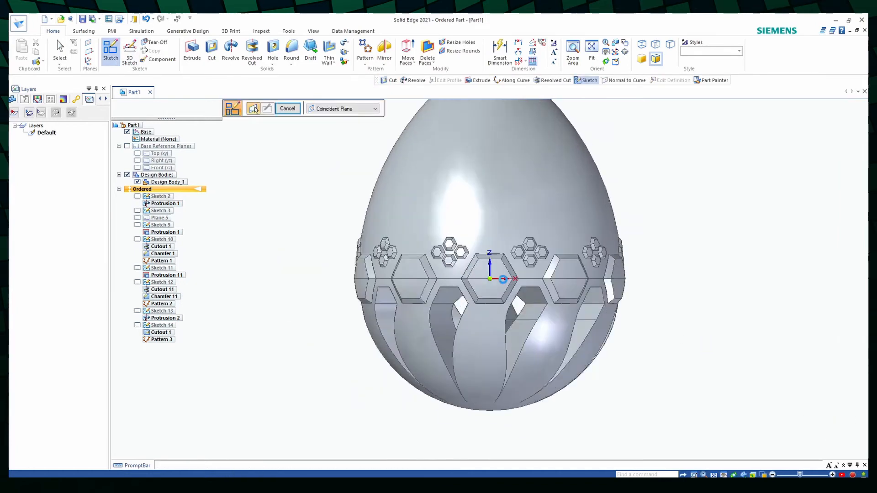
{"action": "left_click", "coordinate": [107, 61]}
{"action": "left_click", "coordinate": [490, 278]}
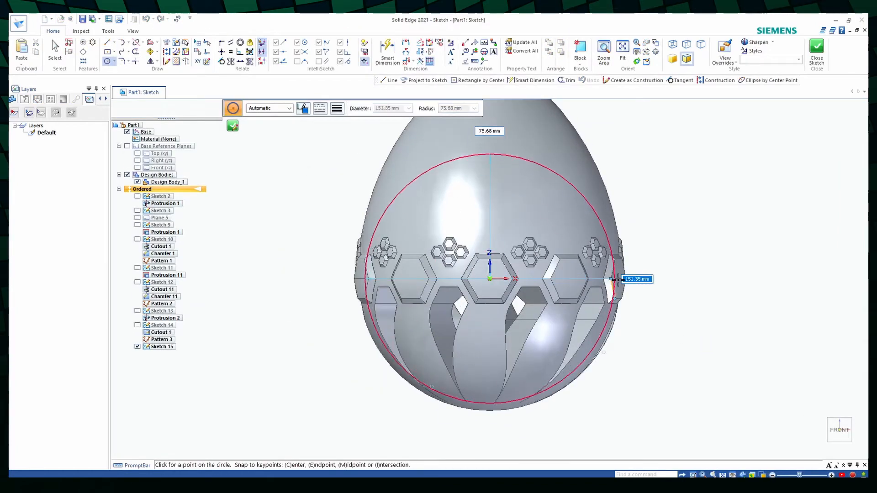
{"action": "left_click", "coordinate": [621, 279]}
{"action": "key", "text": "Escape"}
- Draw a horizontal line rightward and a vertical line downward from the origin, each ending on the circle
{"action": "scroll", "coordinate": [654, 221], "scroll_direction": "up", "scroll_amount": 2}
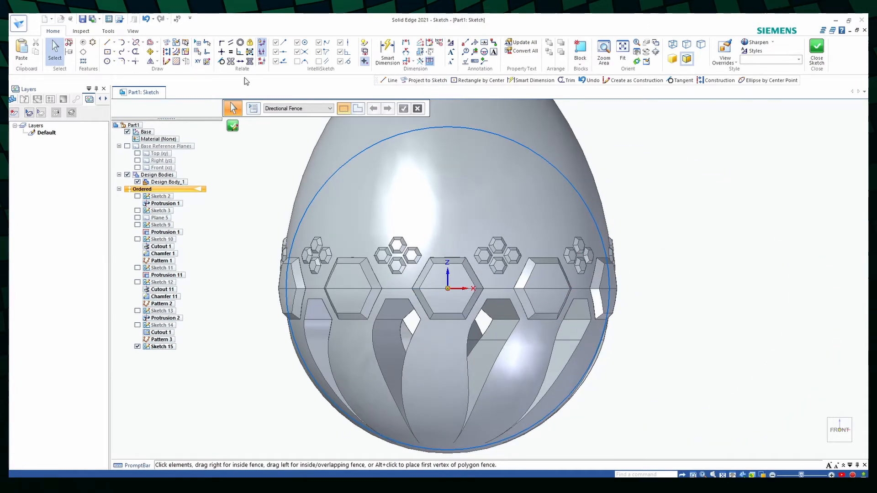
{"action": "left_click", "coordinate": [107, 42]}
{"action": "left_click", "coordinate": [448, 288]}
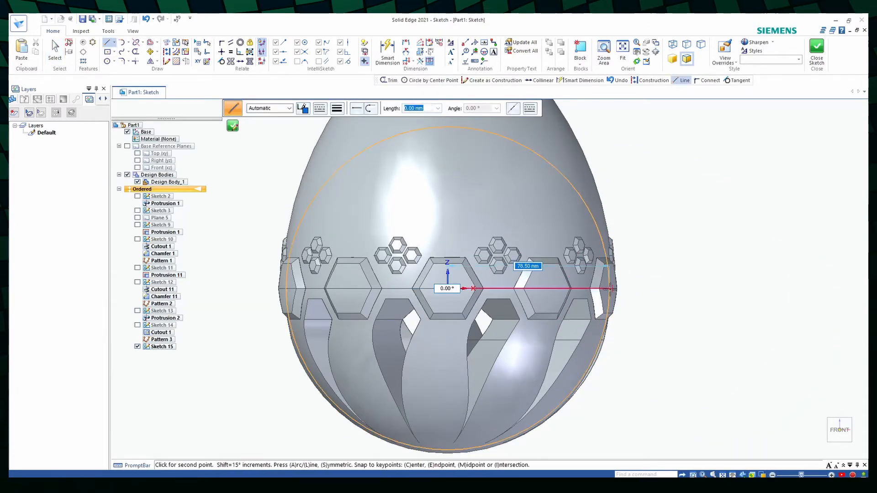
{"action": "left_click", "coordinate": [609, 288]}
{"action": "key", "text": "Escape"}
{"action": "left_click", "coordinate": [107, 42]}
{"action": "left_click", "coordinate": [448, 289]}
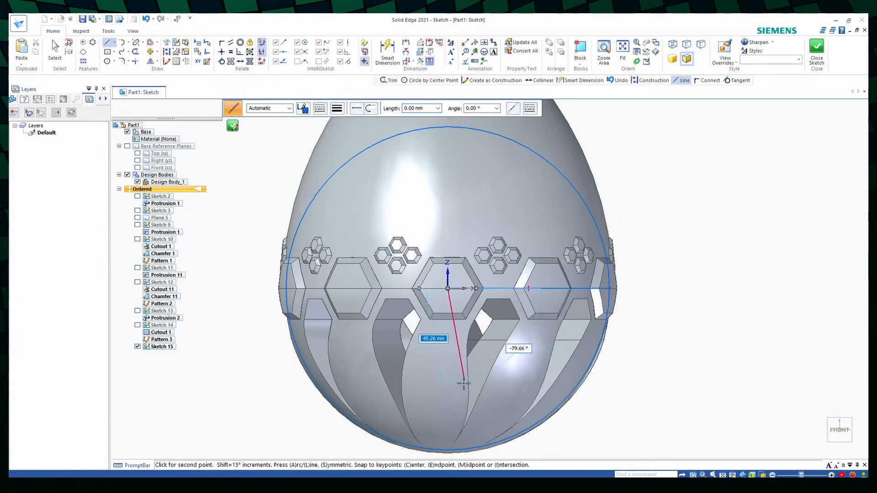
{"action": "scroll", "coordinate": [451, 450], "scroll_direction": "up", "scroll_amount": 3}
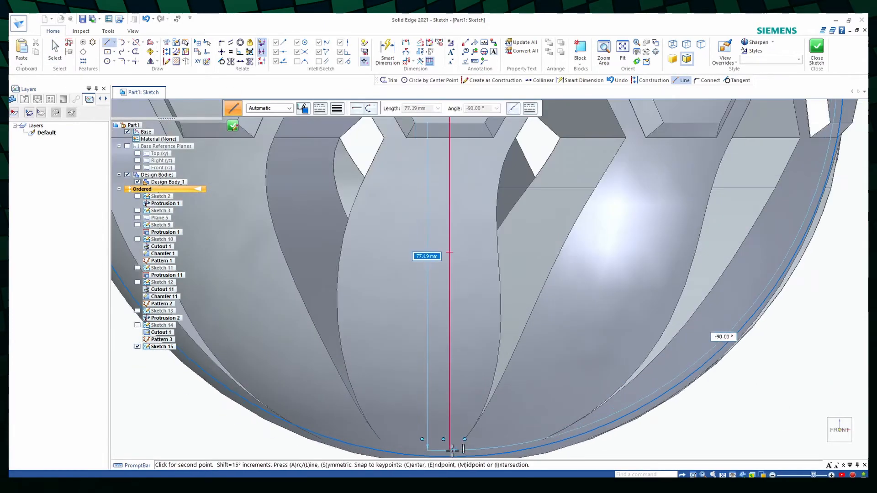
{"action": "left_click", "coordinate": [450, 456]}
{"action": "key", "text": "Escape"}
{"action": "scroll", "coordinate": [469, 425], "scroll_direction": "down", "scroll_amount": 3}
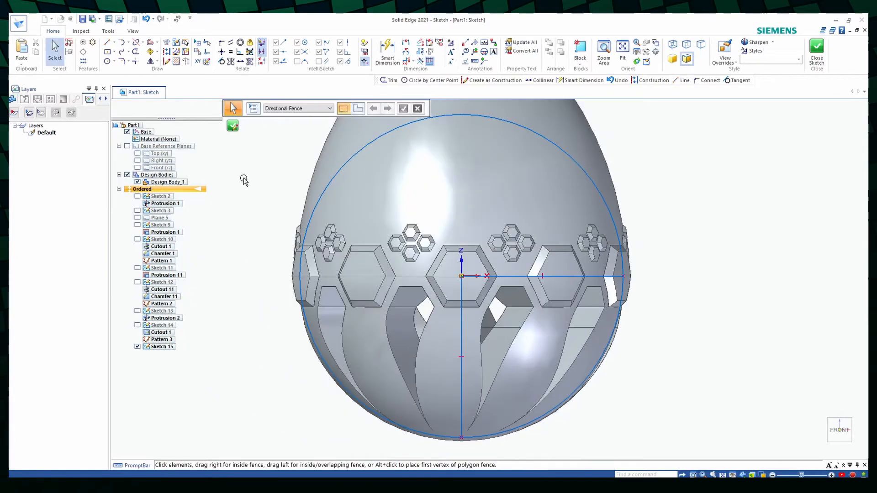
- Trim the circle to its lower-right quarter arc between the two lines and finish the sketch
{"action": "left_click", "coordinate": [135, 52]}
{"action": "left_click", "coordinate": [383, 137]}
{"action": "left_click", "coordinate": [232, 125]}
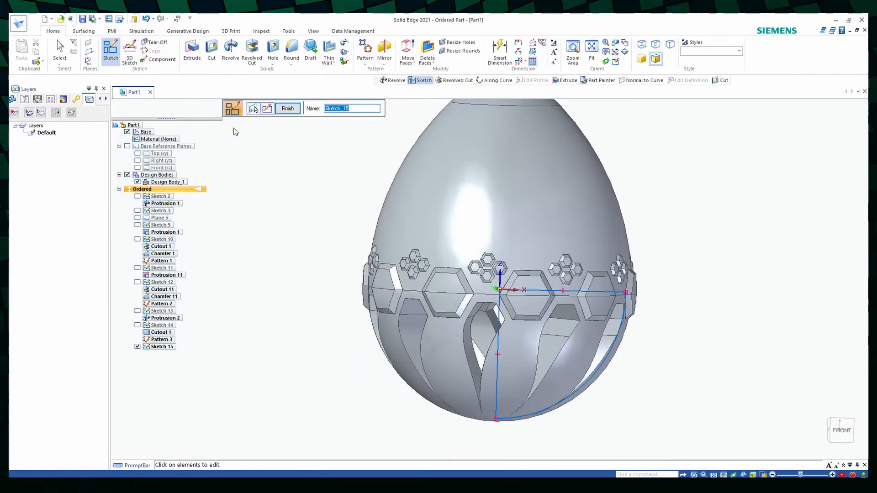
- Revolve the quarter-circle profile 360° around its vertical line to form a solid inside the lower egg
{"action": "left_click", "coordinate": [231, 52]}
{"action": "left_click", "coordinate": [521, 109]}
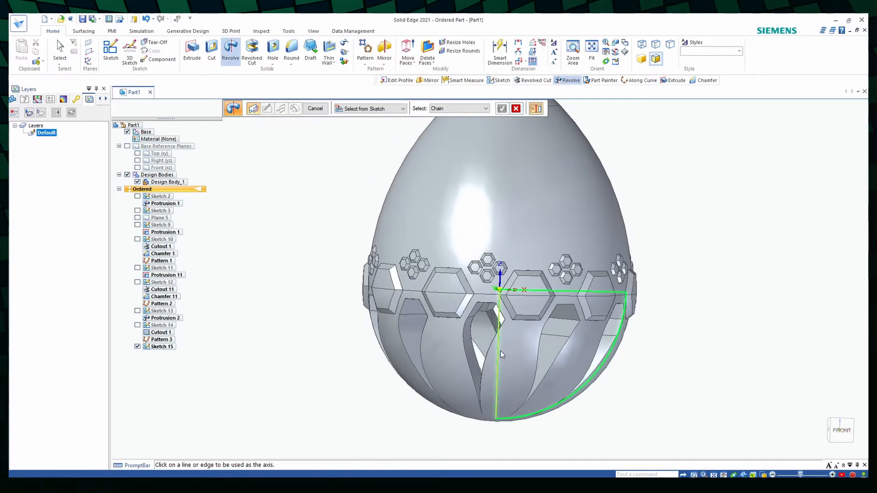
{"action": "left_click", "coordinate": [498, 355]}
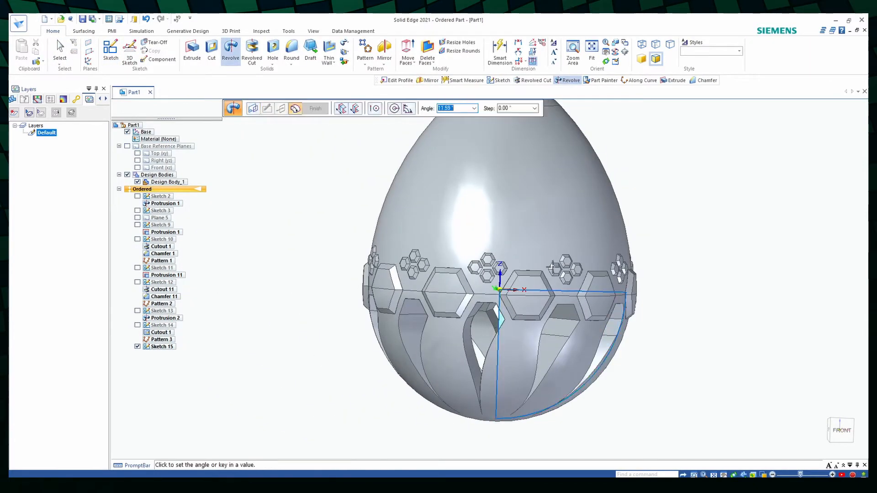
{"action": "left_click", "coordinate": [427, 279]}
{"action": "scroll", "coordinate": [679, 313], "scroll_direction": "down", "scroll_amount": 3}
{"action": "mouse_move", "coordinate": [679, 313]}
{"action": "middle_mouse_down"}
{"action": "mouse_move", "coordinate": [675, 356]}
{"action": "mouse_move", "coordinate": [568, 350]}
{"action": "middle_mouse_up"}
{"action": "left_click", "coordinate": [315, 108]}
{"action": "left_click", "coordinate": [315, 109]}
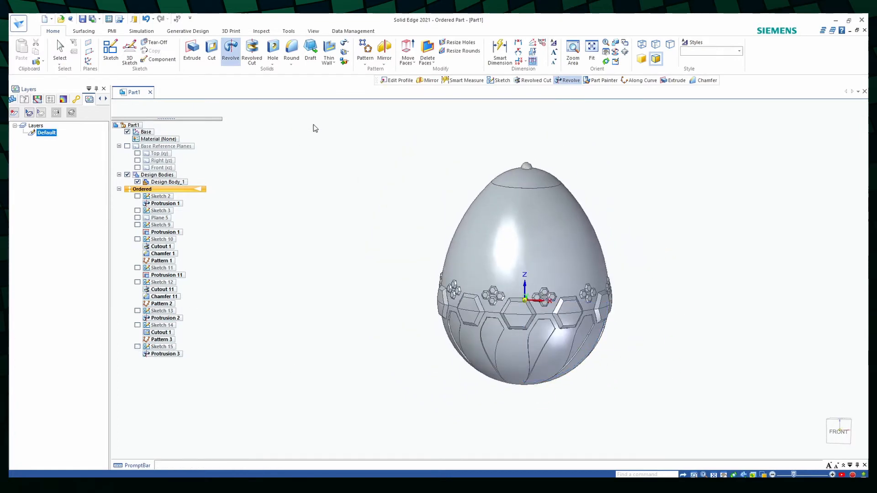
- Start a sketch on the Right (yz) plane and project one side of the egg's outline from the knob to the hexagon ring
{"action": "mouse_move", "coordinate": [721, 332]}
{"action": "middle_mouse_down"}
{"action": "mouse_move", "coordinate": [798, 352]}
{"action": "mouse_move", "coordinate": [724, 447]}
{"action": "mouse_move", "coordinate": [755, 384]}
{"action": "mouse_move", "coordinate": [825, 355]}
{"action": "mouse_move", "coordinate": [659, 227]}
{"action": "mouse_move", "coordinate": [617, 256]}
{"action": "middle_mouse_up"}
{"action": "left_click", "coordinate": [111, 50]}
{"action": "left_click", "coordinate": [520, 293]}
{"action": "scroll", "coordinate": [523, 152], "scroll_direction": "up", "scroll_amount": 5}
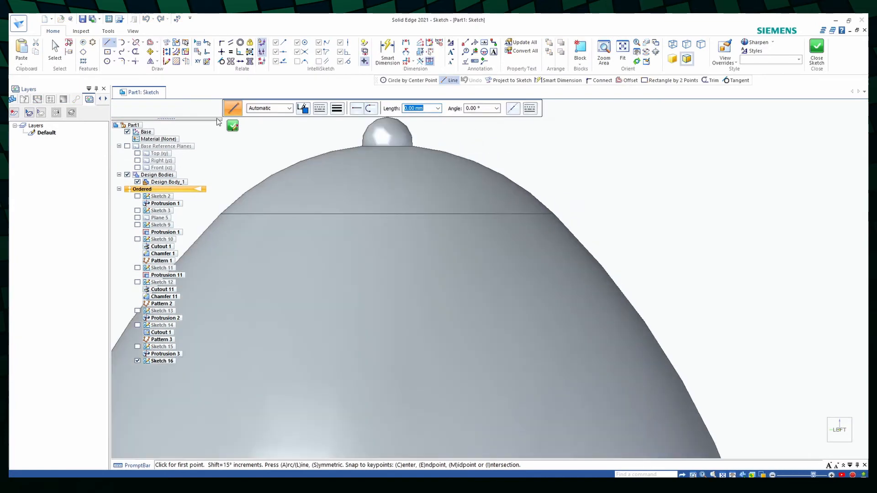
{"action": "left_click", "coordinate": [364, 61]}
{"action": "left_click", "coordinate": [427, 299]}
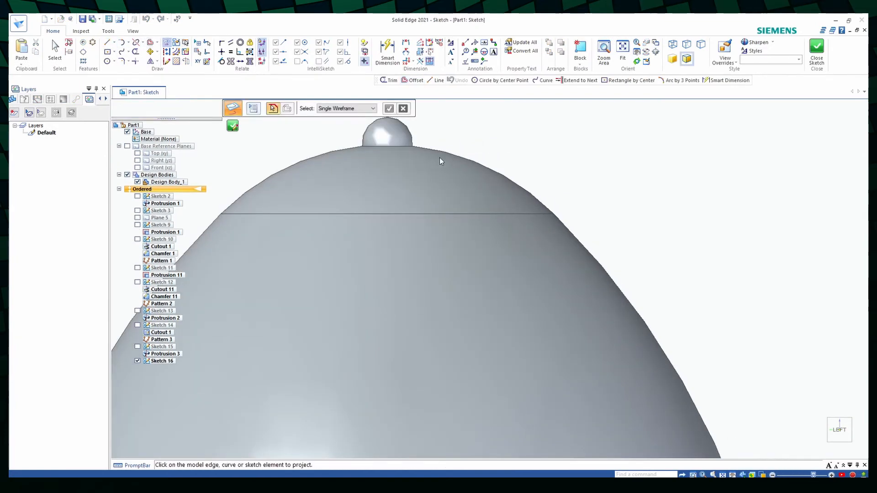
{"action": "scroll", "coordinate": [591, 212], "scroll_direction": "down", "scroll_amount": 1}
{"action": "scroll", "coordinate": [591, 211], "scroll_direction": "down", "scroll_amount": 3}
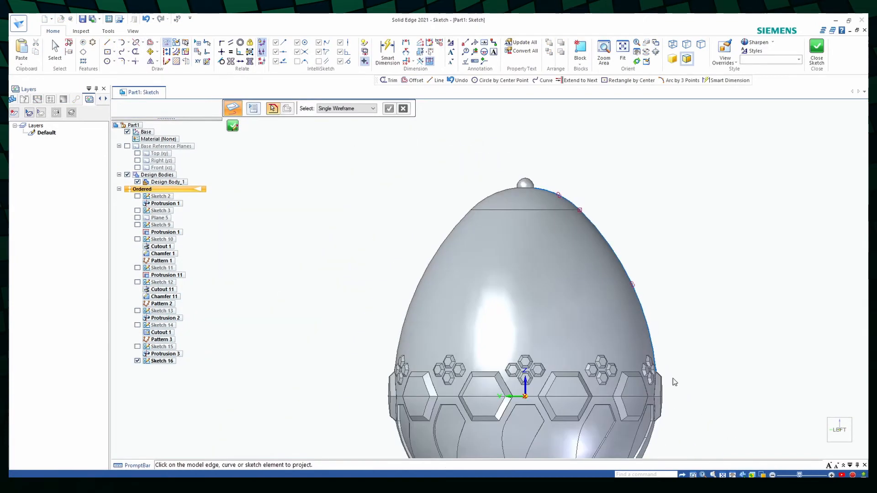
- Draw short construction lines across the projected outline beside the knob and next to the small hexagons
{"action": "scroll", "coordinate": [533, 188], "scroll_direction": "up", "scroll_amount": 9}
{"action": "left_click", "coordinate": [108, 42]}
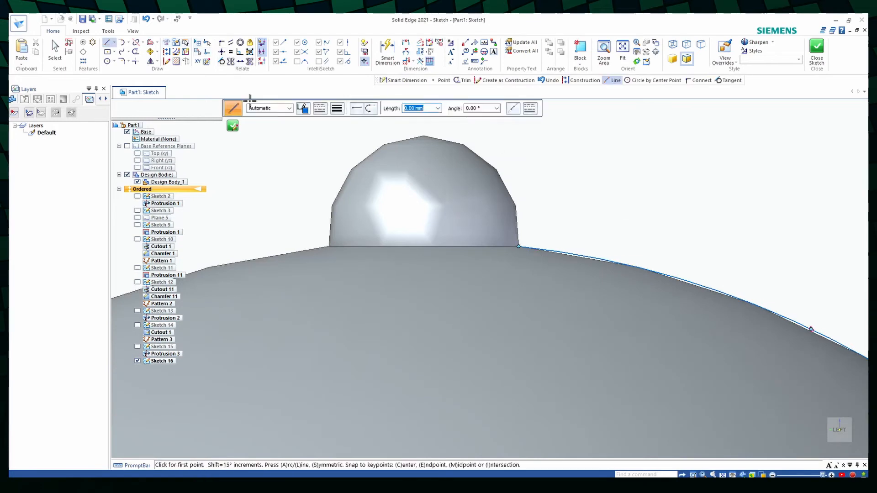
{"action": "left_click", "coordinate": [547, 270]}
{"action": "key", "text": "Escape"}
{"action": "scroll", "coordinate": [567, 201], "scroll_direction": "down", "scroll_amount": 7}
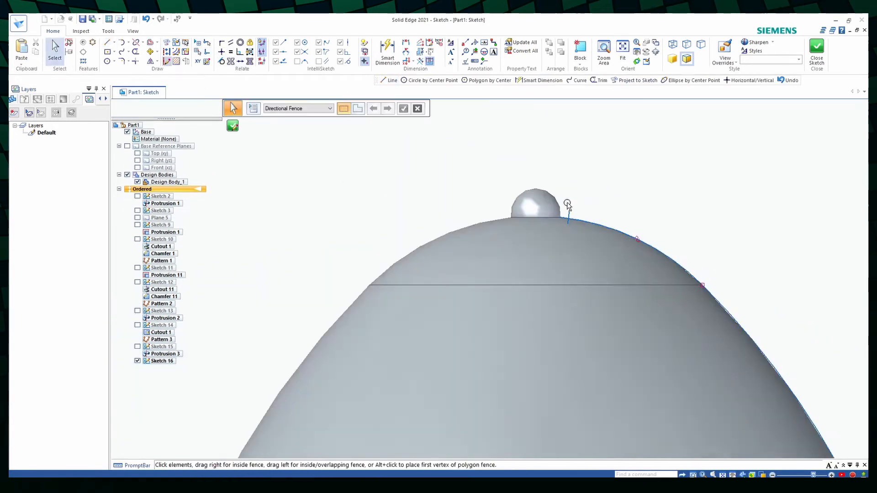
{"action": "scroll", "coordinate": [663, 366], "scroll_direction": "up", "scroll_amount": 7}
{"action": "left_click", "coordinate": [108, 43]}
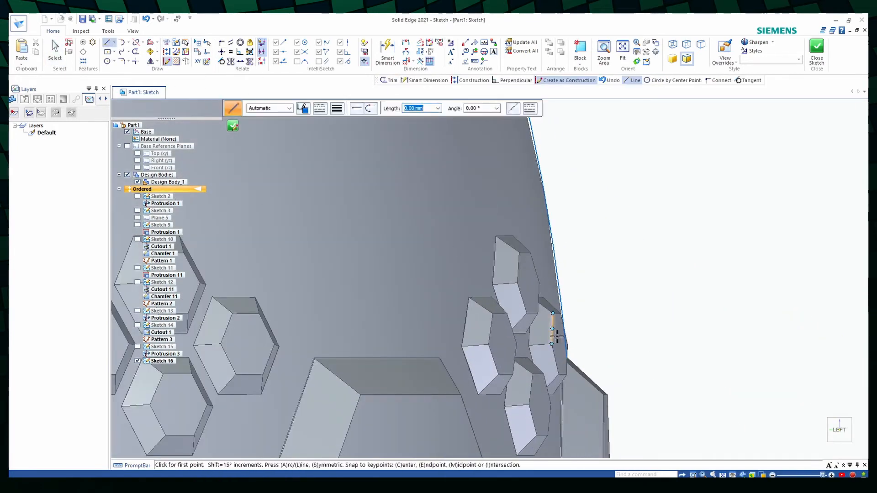
{"action": "left_click", "coordinate": [563, 338]}
{"action": "key", "text": "Escape"}
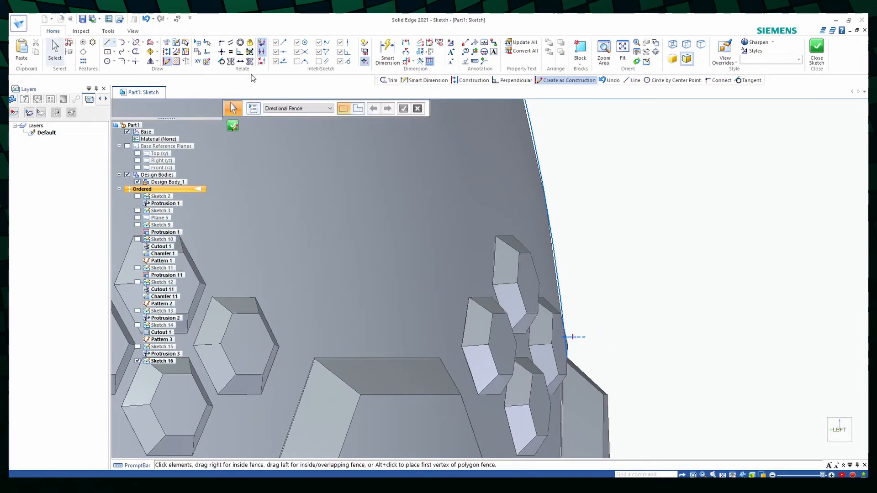
- Trim the projected outline's ends beyond the two construction lines and finish the sketch
{"action": "left_click", "coordinate": [135, 51]}
{"action": "left_click", "coordinate": [568, 350]}
{"action": "scroll", "coordinate": [644, 341], "scroll_direction": "down", "scroll_amount": 7}
{"action": "scroll", "coordinate": [598, 195], "scroll_direction": "up", "scroll_amount": 4}
{"action": "left_click", "coordinate": [599, 195]}
{"action": "scroll", "coordinate": [478, 192], "scroll_direction": "up", "scroll_amount": 3}
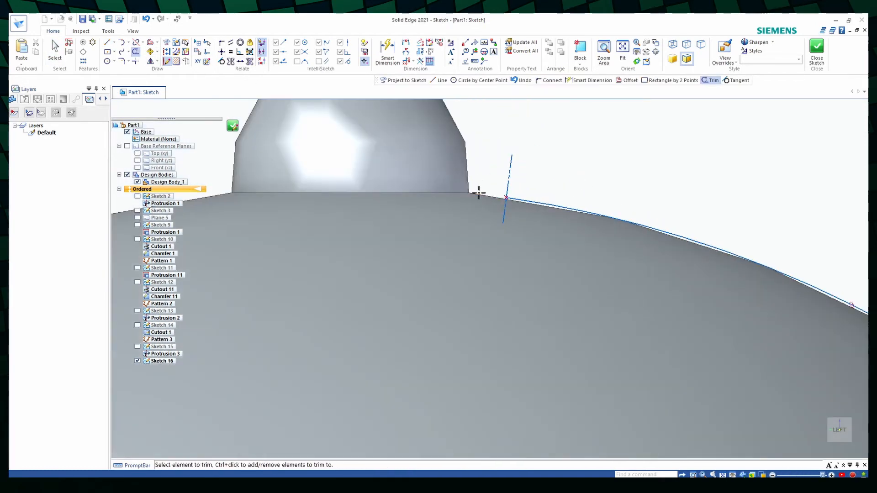
{"action": "scroll", "coordinate": [523, 212], "scroll_direction": "down", "scroll_amount": 5}
{"action": "left_click", "coordinate": [234, 130]}
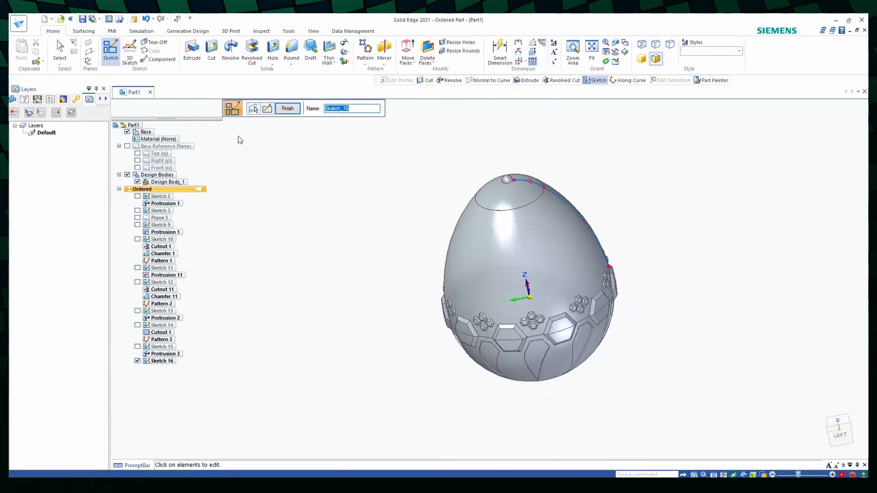
- Create a reference plane normal to the sketched outline curve at its lower end near the hexagon ring
{"action": "left_click", "coordinate": [90, 52]}
{"action": "left_click", "coordinate": [106, 102]}
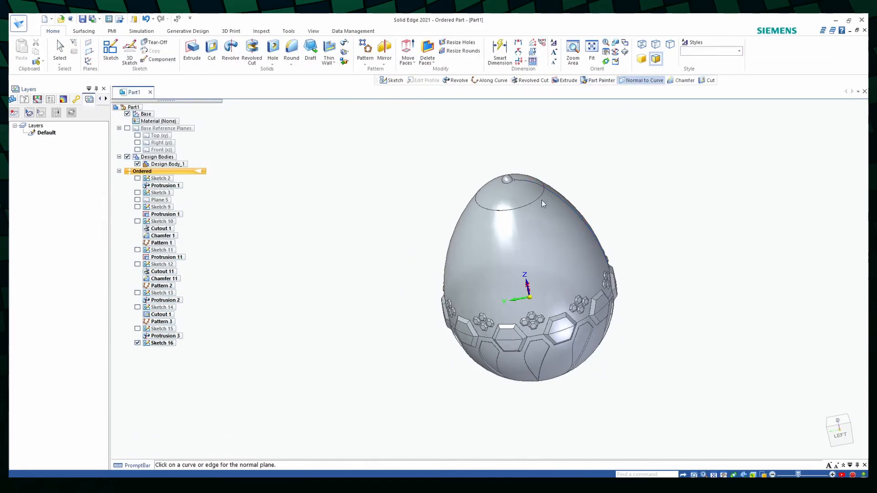
{"action": "left_click", "coordinate": [572, 209]}
{"action": "left_click", "coordinate": [655, 277]}
- Sketch on the new normal plane a 1.25 mm vertical line up from the curve's endpoint and an equally long horizontal line leftward
{"action": "left_click", "coordinate": [110, 51]}
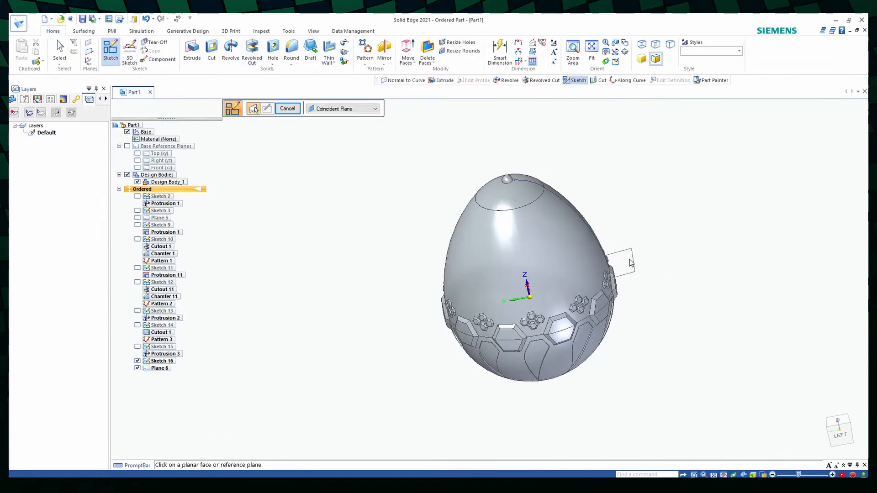
{"action": "left_click", "coordinate": [604, 269]}
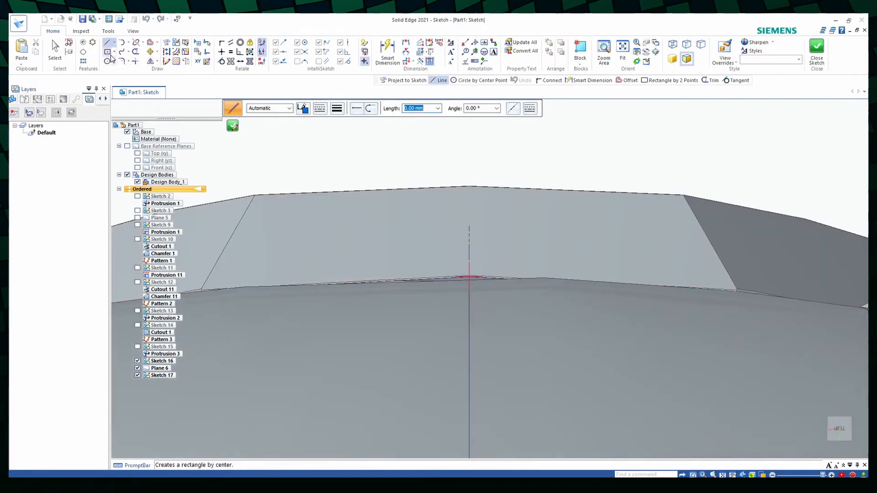
{"action": "left_click", "coordinate": [469, 276]}
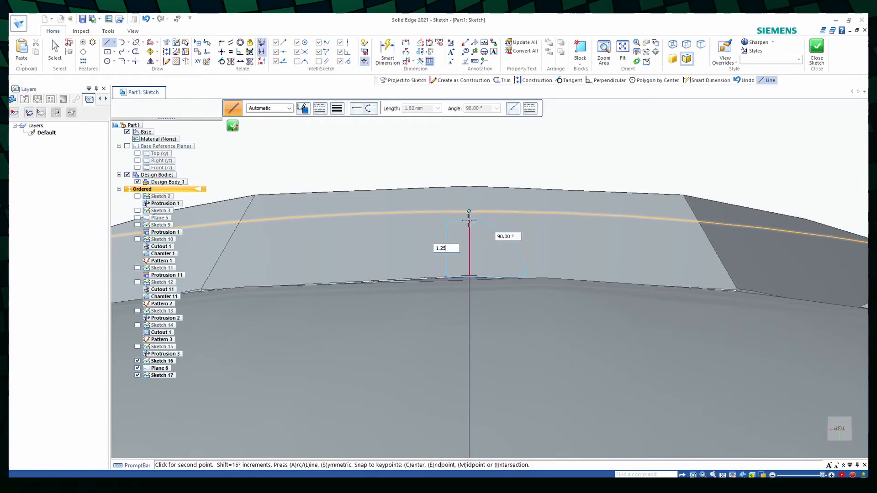
{"action": "left_click", "coordinate": [469, 237]}
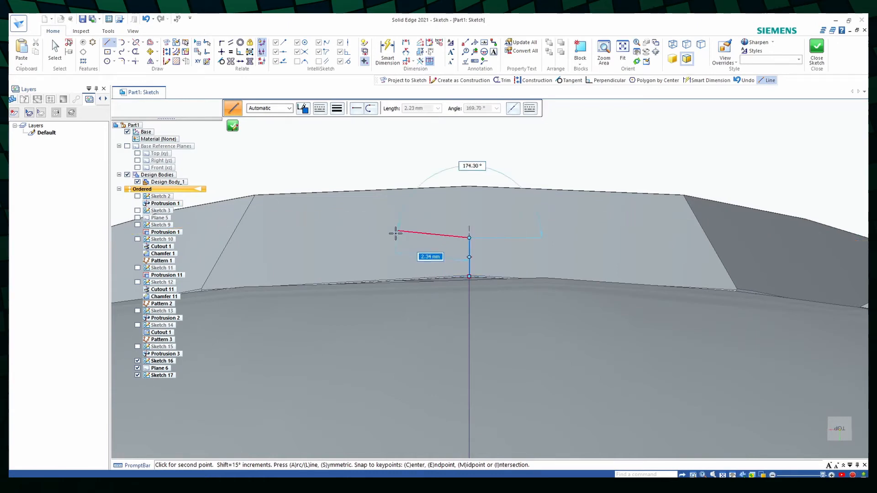
{"action": "left_click", "coordinate": [427, 241]}
{"action": "key", "text": "Escape"}
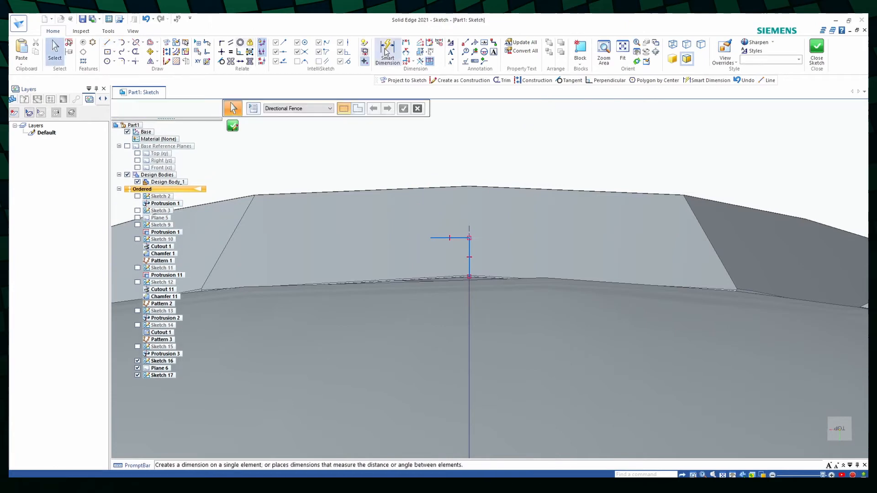
- Convert the vertical line to construction and project the egg's curved edge at its lower end into the sketch
{"action": "left_click", "coordinate": [468, 267]}
{"action": "left_click", "coordinate": [534, 80]}
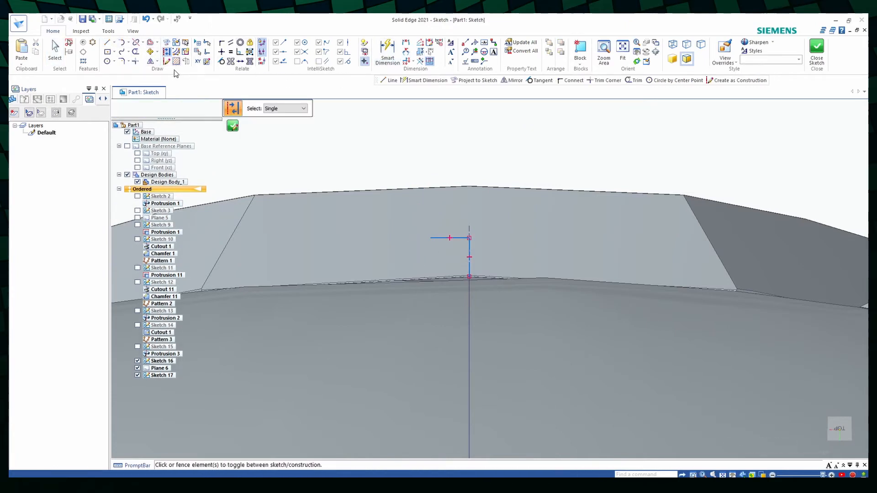
{"action": "left_click", "coordinate": [167, 43]}
{"action": "left_click", "coordinate": [415, 297]}
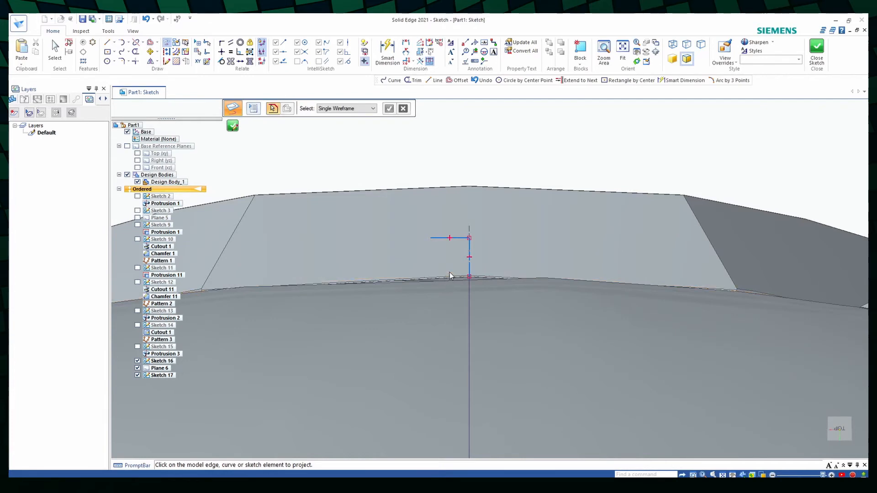
{"action": "left_click", "coordinate": [443, 279]}
{"action": "scroll", "coordinate": [474, 276], "scroll_direction": "up", "scroll_amount": 8}
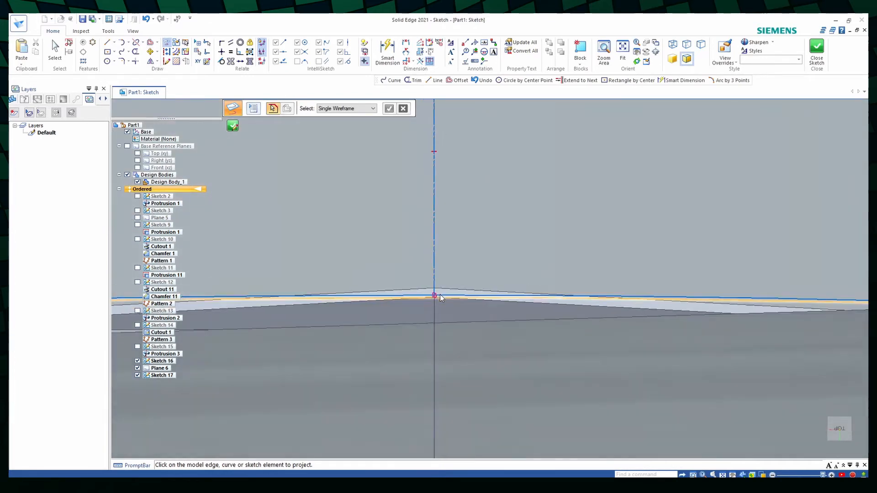
{"action": "scroll", "coordinate": [439, 295], "scroll_direction": "down", "scroll_amount": 3}
- Draw a vertical line about 1.26 mm long from the horizontal line's free end down to the projected edge
{"action": "left_click", "coordinate": [107, 42]}
{"action": "left_click", "coordinate": [401, 255]}
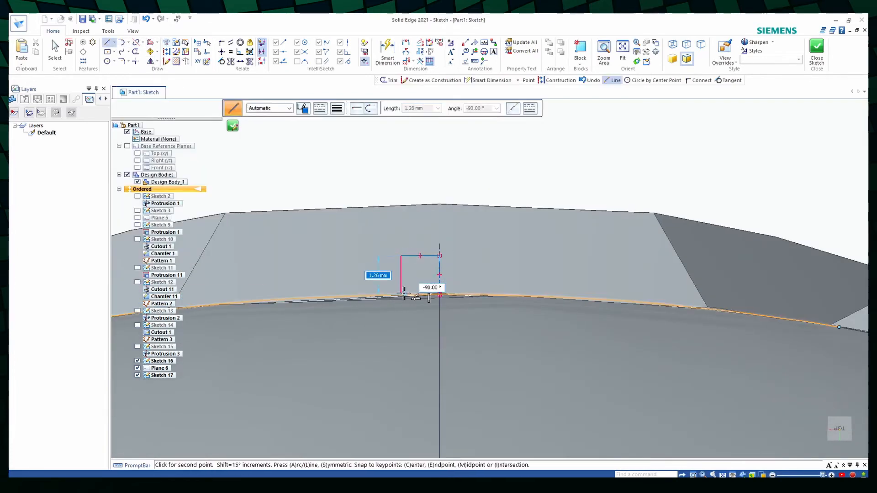
{"action": "left_click", "coordinate": [400, 295]}
{"action": "key", "text": "Escape"}
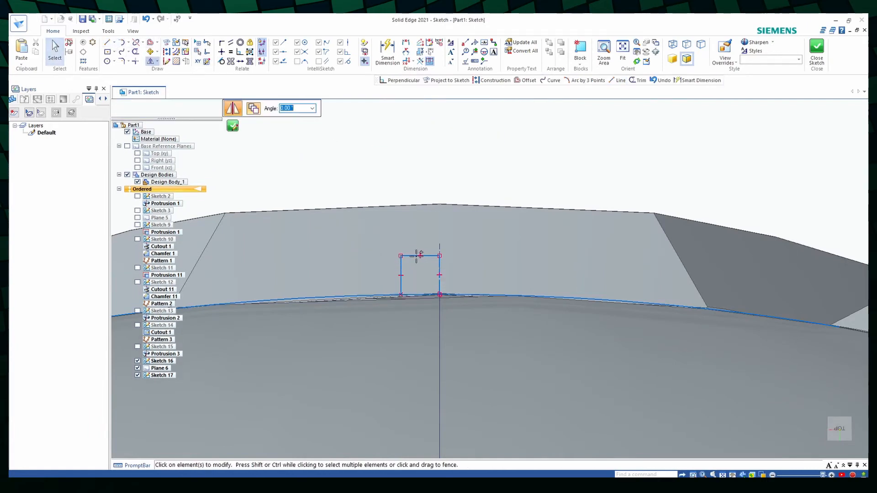
- Mirror the horizontal line across the construction line and draw the opposite vertical side, about 1.26 mm, down to the projected edge
{"action": "key", "text": "l"}
{"action": "left_click", "coordinate": [479, 257]}
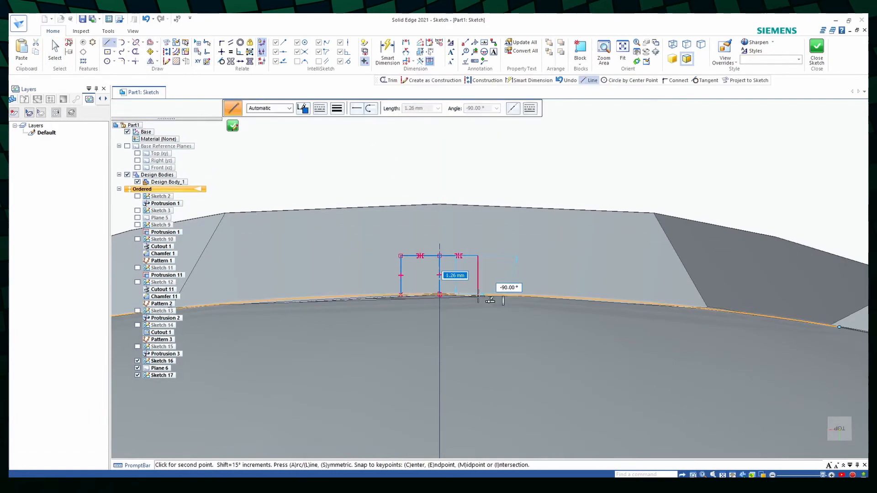
{"action": "left_click", "coordinate": [478, 296]}
{"action": "key", "text": "Escape"}
- Trim the projected edge on both sides of the small rectangular profile and finish the sketch
{"action": "left_click", "coordinate": [136, 52]}
{"action": "left_click", "coordinate": [315, 299]}
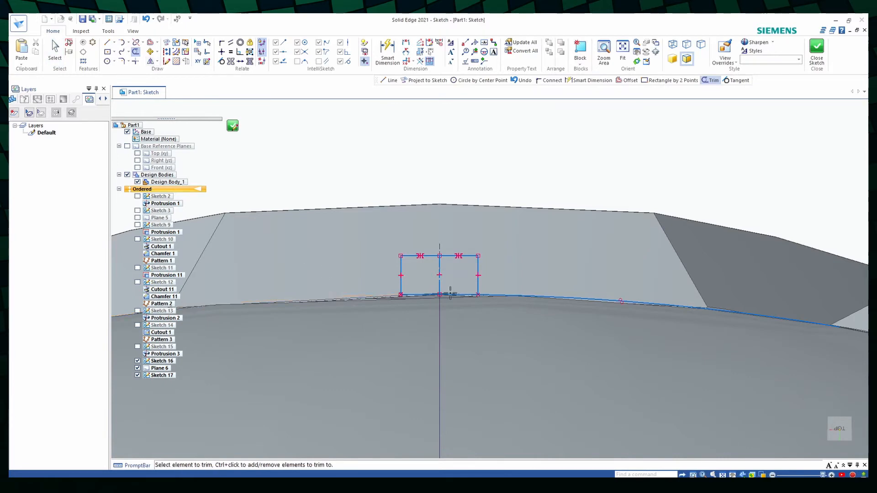
{"action": "left_click", "coordinate": [541, 297]}
{"action": "scroll", "coordinate": [531, 342], "scroll_direction": "down", "scroll_amount": 3}
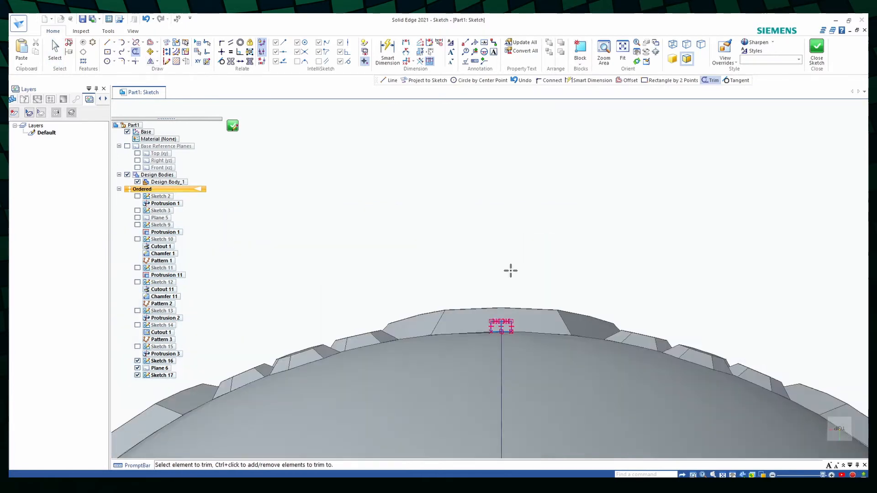
{"action": "scroll", "coordinate": [519, 337], "scroll_direction": "up", "scroll_amount": 5}
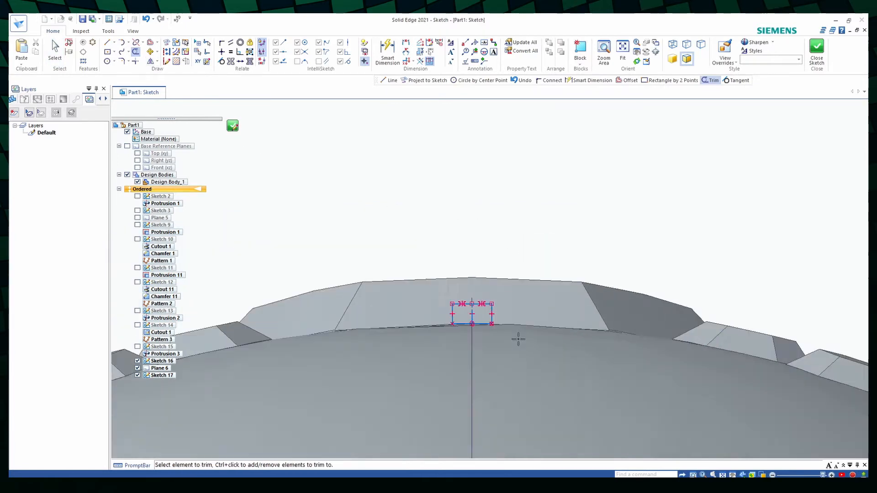
{"action": "left_click", "coordinate": [232, 126]}
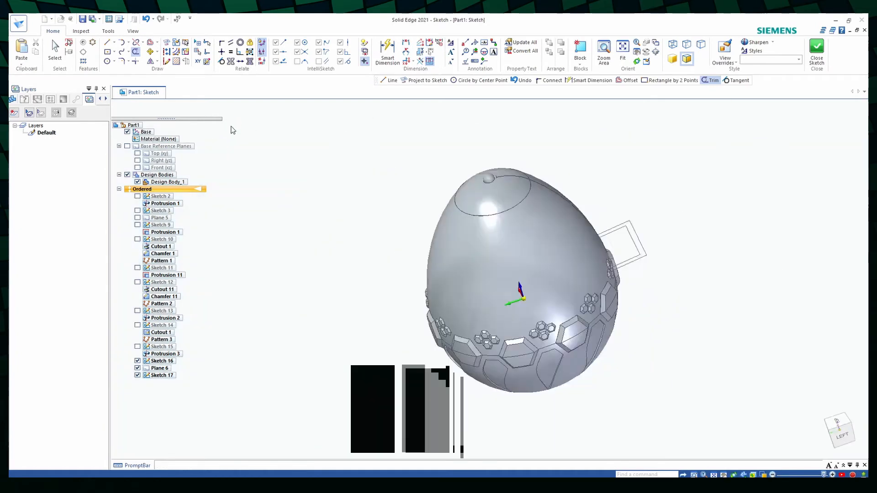
- Sweep the small rectangular profile along the curved path sketch as a single-path protrusion with no face merging and normal section alignment
{"action": "left_click", "coordinate": [345, 44]}
{"action": "left_click", "coordinate": [360, 52]}
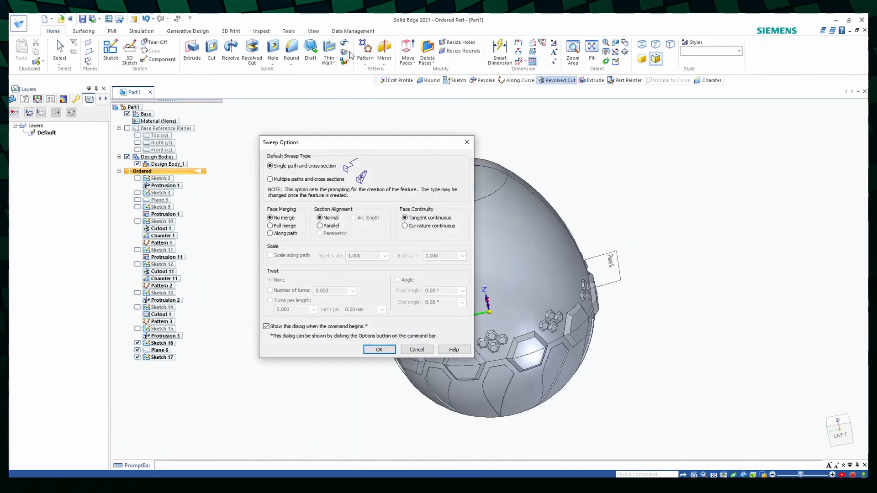
{"action": "left_click", "coordinate": [387, 349]}
{"action": "left_click", "coordinate": [519, 183]}
{"action": "scroll", "coordinate": [621, 252], "scroll_direction": "up", "scroll_amount": 8}
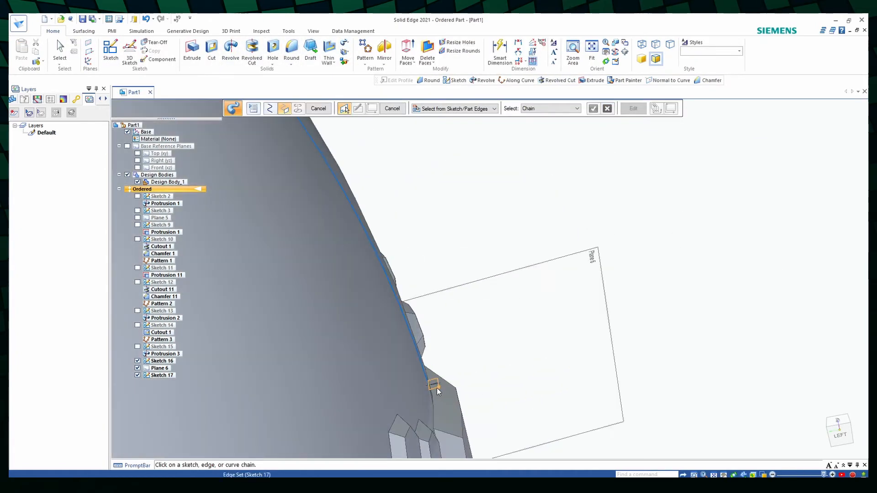
{"action": "left_click", "coordinate": [436, 388]}
{"action": "scroll", "coordinate": [487, 356], "scroll_direction": "down", "scroll_amount": 6}
{"action": "left_click", "coordinate": [326, 112]}
{"action": "left_click", "coordinate": [325, 110]}
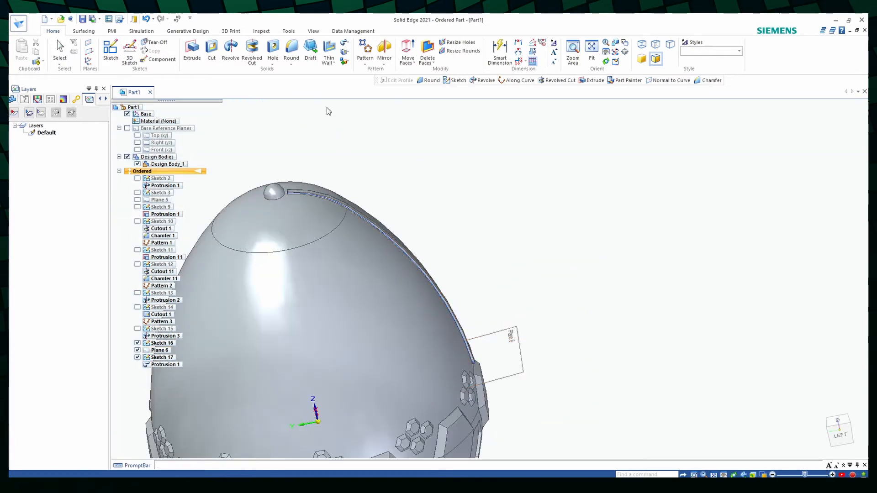
- Hide Sketch 16, Plane 6 and Sketch 17
{"action": "left_click", "coordinate": [138, 357]}
{"action": "mouse_move", "coordinate": [451, 292]}
{"action": "middle_mouse_down"}
{"action": "mouse_move", "coordinate": [350, 278]}
{"action": "mouse_move", "coordinate": [393, 293]}
{"action": "middle_mouse_up"}
{"action": "scroll", "coordinate": [305, 177], "scroll_direction": "up", "scroll_amount": 5}
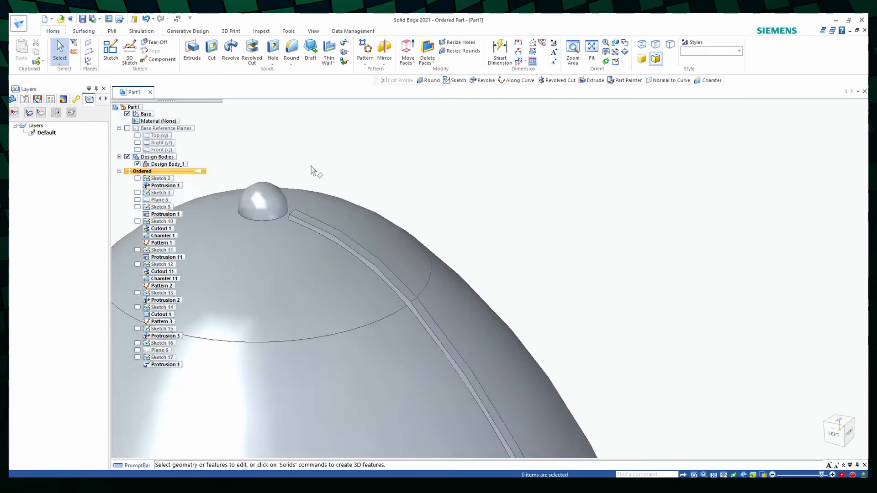
- Round the swept rib's outer long edges and both of its end edges with a 1 mm radius
{"action": "left_click", "coordinate": [292, 49]}
{"action": "scroll", "coordinate": [303, 209], "scroll_direction": "up", "scroll_amount": 3}
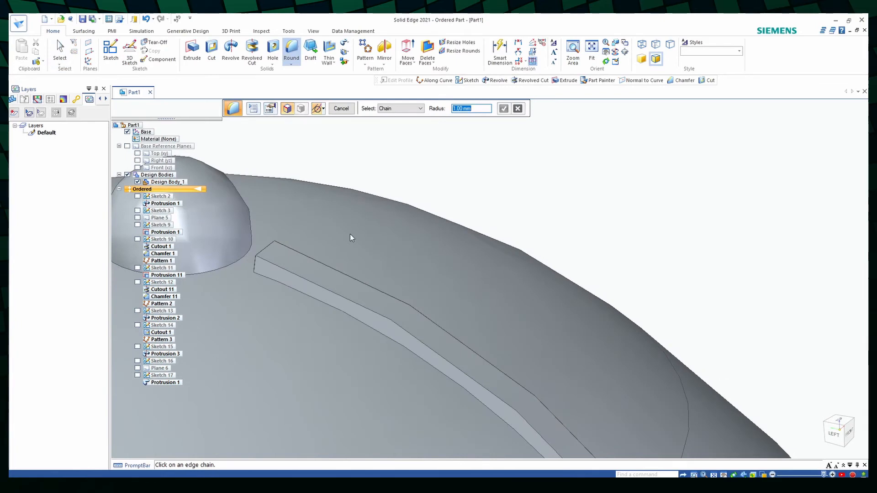
{"action": "middle_click_drag", "start_coordinate": [344, 231], "coordinate": [429, 338]}
{"action": "left_click", "coordinate": [333, 283]}
{"action": "scroll", "coordinate": [319, 269], "scroll_direction": "up", "scroll_amount": 3}
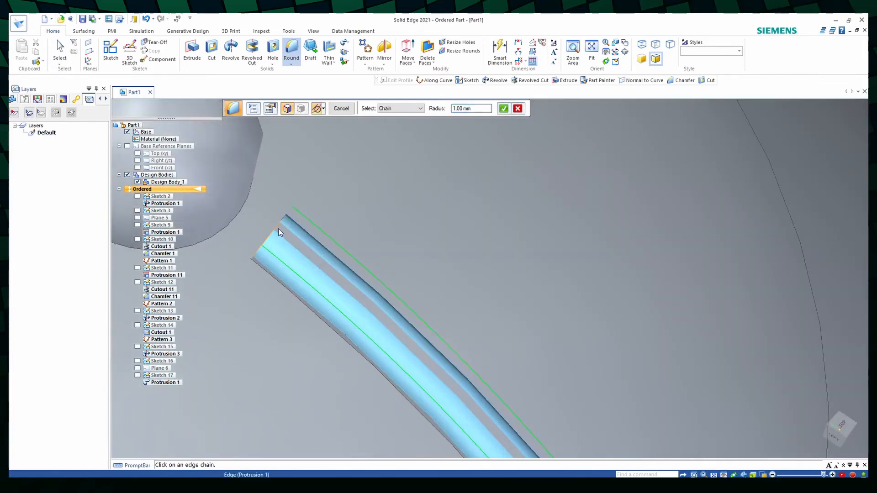
{"action": "left_click", "coordinate": [278, 229]}
{"action": "scroll", "coordinate": [311, 225], "scroll_direction": "down", "scroll_amount": 5}
{"action": "scroll", "coordinate": [315, 216], "scroll_direction": "down", "scroll_amount": 5}
{"action": "middle_click_drag", "start_coordinate": [315, 217], "coordinate": [283, 174]}
{"action": "scroll", "coordinate": [368, 288], "scroll_direction": "up", "scroll_amount": 10}
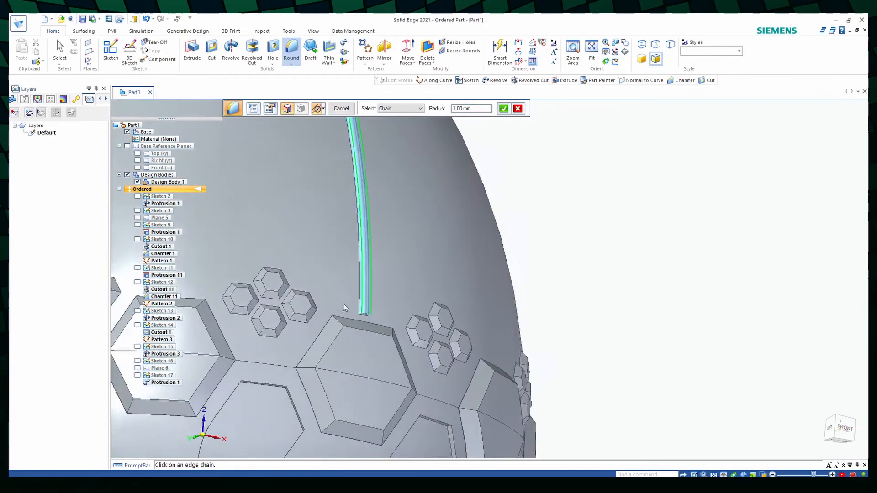
{"action": "left_click", "coordinate": [358, 343]}
{"action": "left_click", "coordinate": [352, 355]}
{"action": "scroll", "coordinate": [352, 355], "scroll_direction": "down", "scroll_amount": 10}
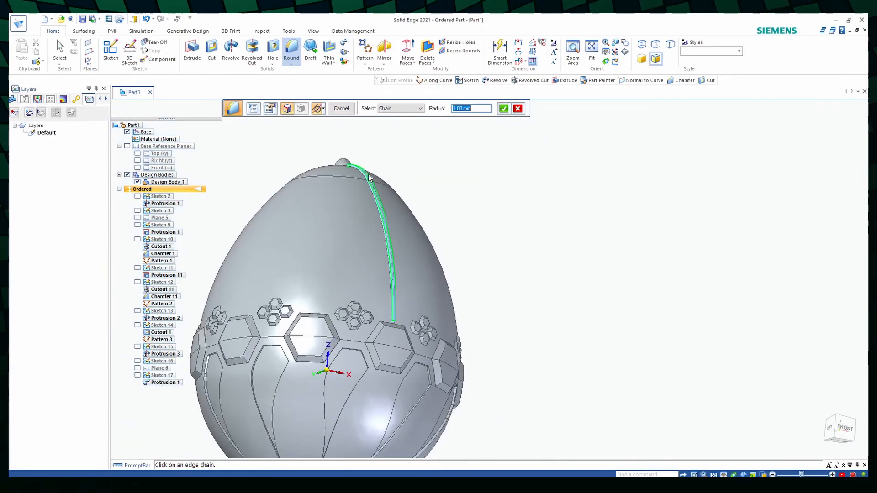
{"action": "left_click", "coordinate": [503, 109]}
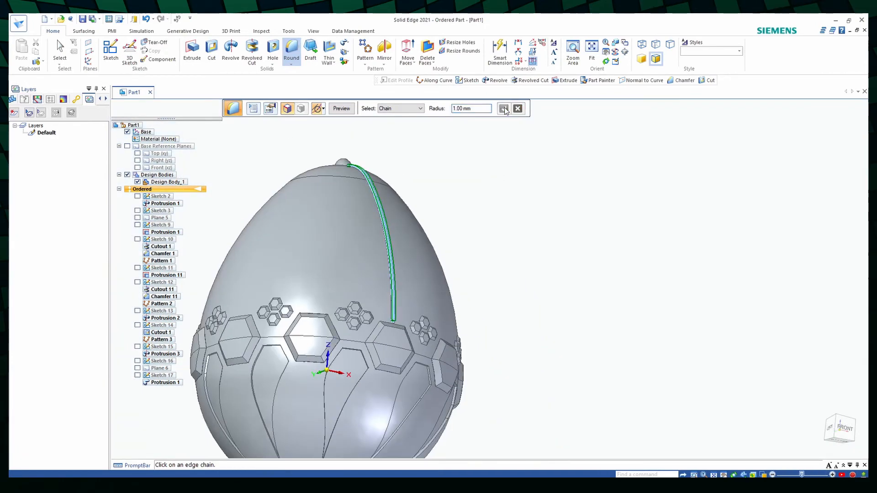
{"action": "left_click", "coordinate": [340, 108]}
- Start a pattern along a curve and choose the swept rib together with its round as the features to repeat
{"action": "scroll", "coordinate": [393, 292], "scroll_direction": "up", "scroll_amount": 5}
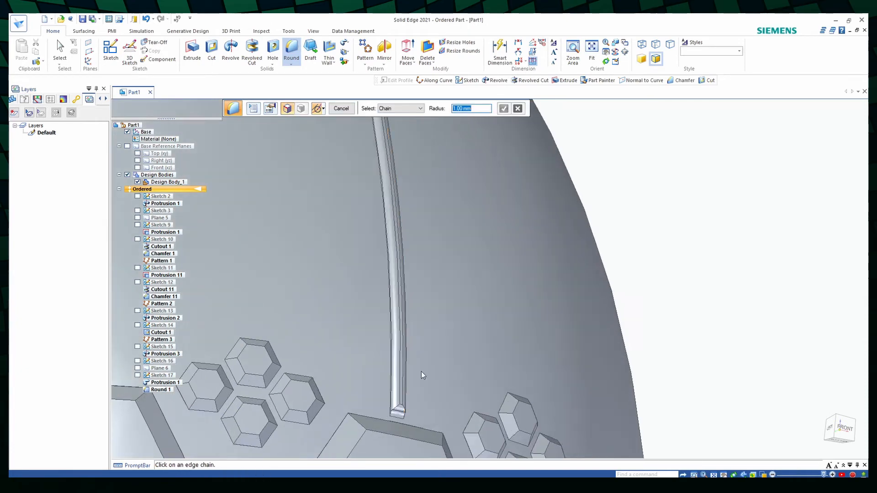
{"action": "middle_click_drag", "start_coordinate": [388, 349], "coordinate": [397, 362]}
{"action": "scroll", "coordinate": [408, 365], "scroll_direction": "down", "scroll_amount": 10}
{"action": "scroll", "coordinate": [410, 361], "scroll_direction": "up", "scroll_amount": 4}
{"action": "left_click", "coordinate": [365, 64]}
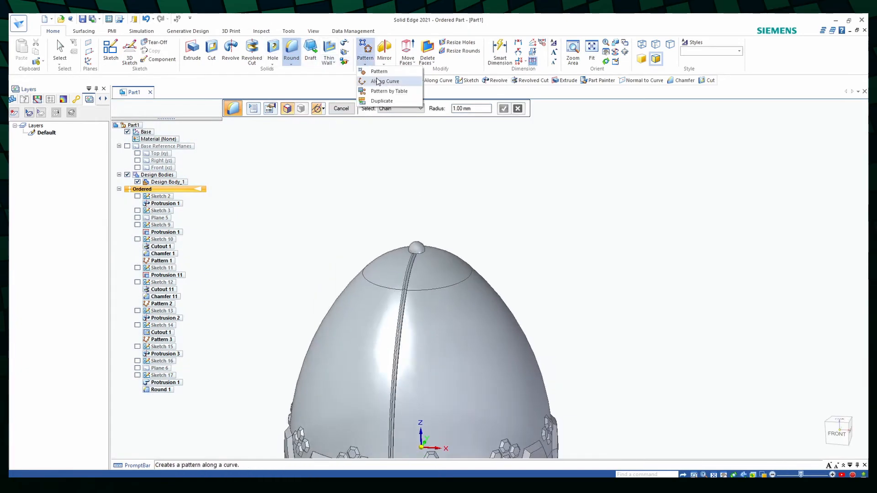
{"action": "left_click", "coordinate": [374, 81]}
{"action": "left_click", "coordinate": [175, 384]}
{"action": "left_click", "coordinate": [167, 392]}
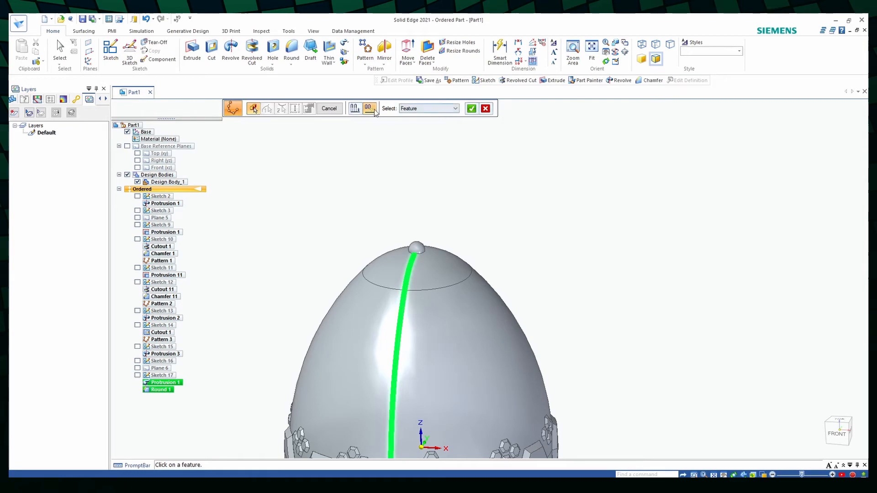
{"action": "left_click", "coordinate": [471, 108]}
- Use the knob's circular base edge as the pattern curve and finish the follow-curve pattern of ribs around the egg
{"action": "scroll", "coordinate": [382, 270], "scroll_direction": "up", "scroll_amount": 5}
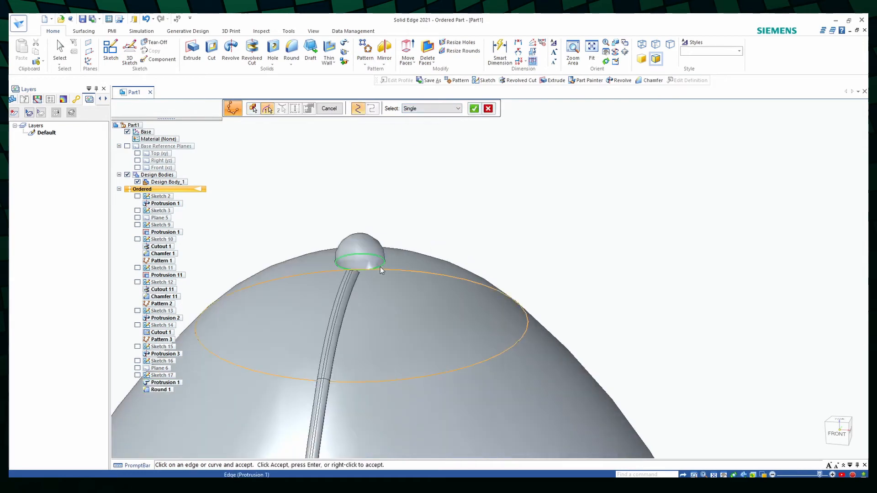
{"action": "left_click", "coordinate": [355, 387]}
{"action": "left_click", "coordinate": [474, 108]}
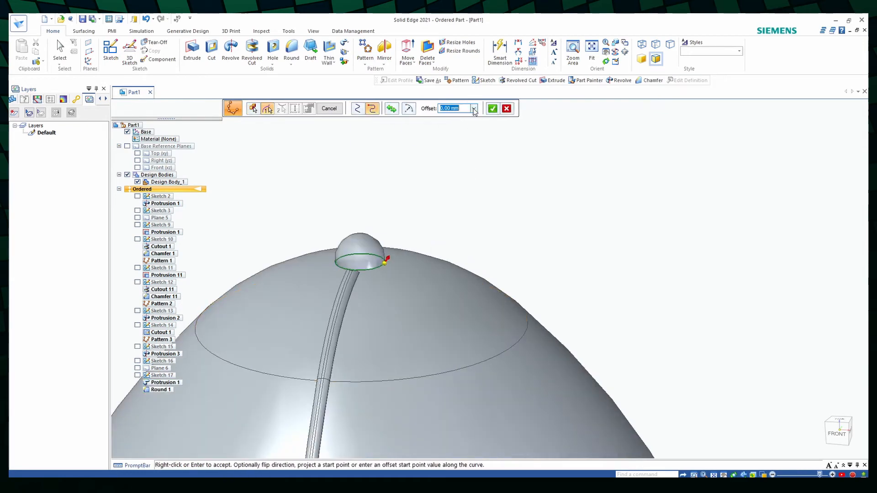
{"action": "left_click", "coordinate": [475, 110]}
{"action": "left_click", "coordinate": [332, 109]}
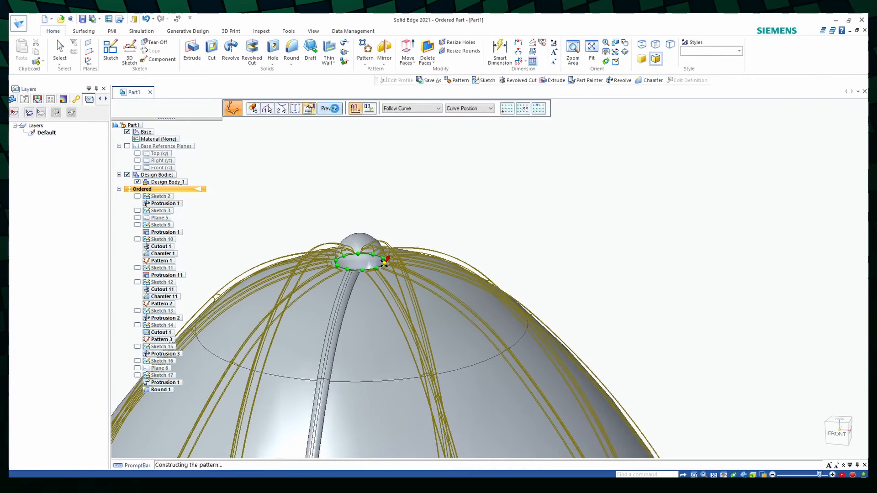
{"action": "left_click", "coordinate": [335, 109]}
{"action": "scroll", "coordinate": [539, 173], "scroll_direction": "down", "scroll_amount": 5}
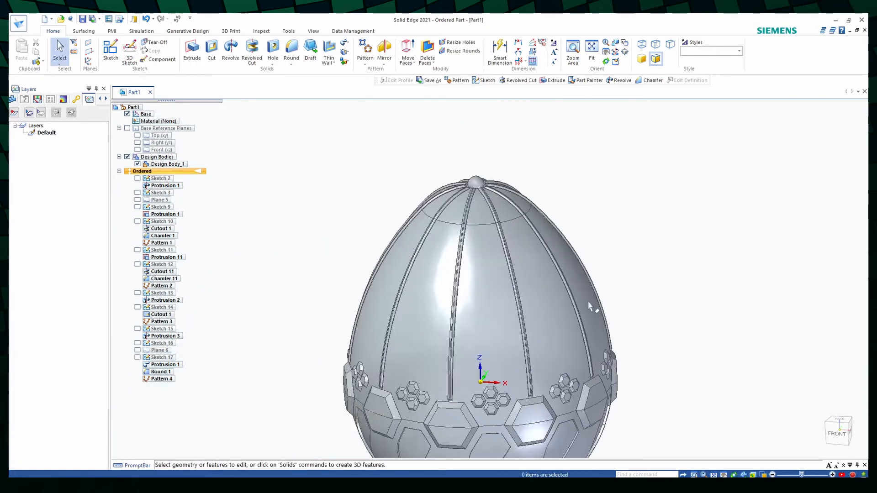
- Paint the egg's upper and lower surfaces Gold with Part Painter, selecting by face
{"action": "middle_click_drag", "start_coordinate": [589, 301], "coordinate": [661, 261]}
{"action": "scroll", "coordinate": [661, 260], "scroll_direction": "down", "scroll_amount": 2}
{"action": "middle_click_drag", "start_coordinate": [670, 294], "coordinate": [686, 383]}
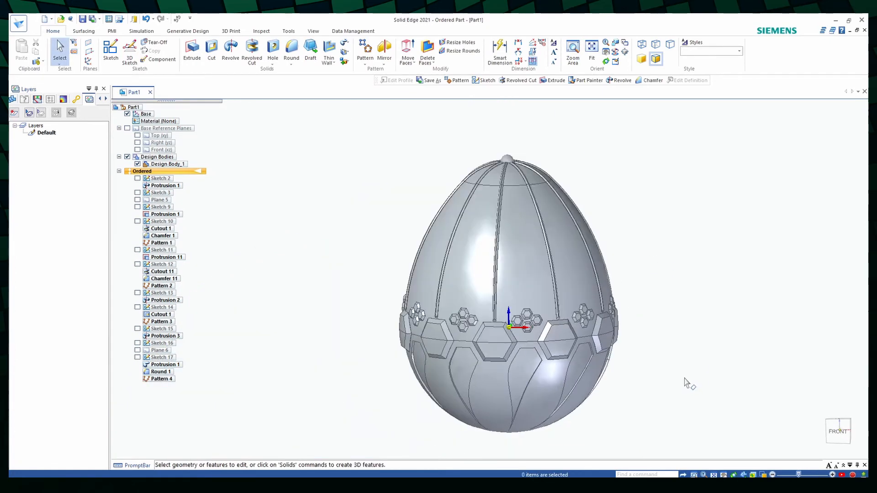
{"action": "left_click", "coordinate": [313, 31]}
{"action": "left_click", "coordinate": [325, 60]}
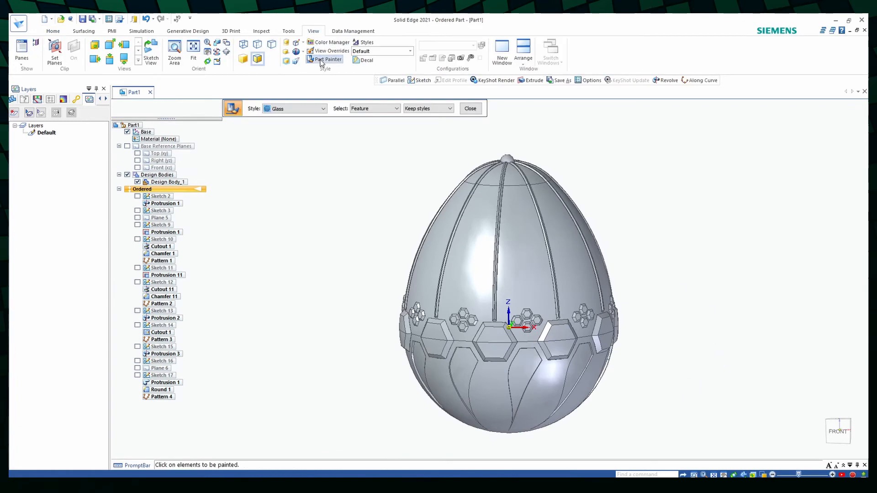
{"action": "left_click", "coordinate": [308, 108]}
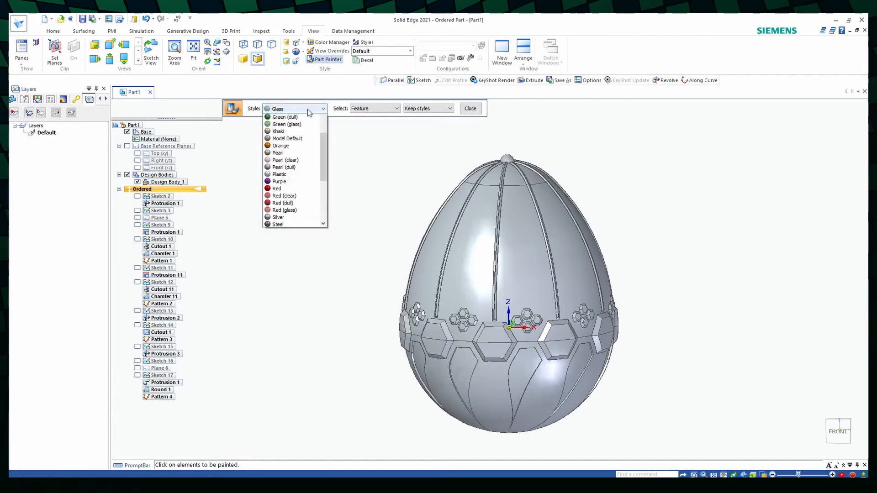
{"action": "left_click", "coordinate": [286, 129]}
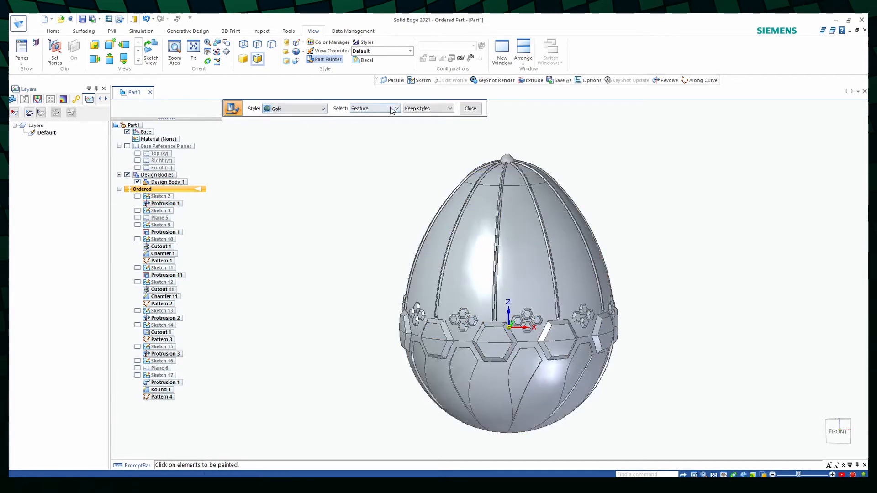
{"action": "left_click", "coordinate": [396, 108]}
{"action": "left_click", "coordinate": [366, 125]}
{"action": "left_click", "coordinate": [476, 264]}
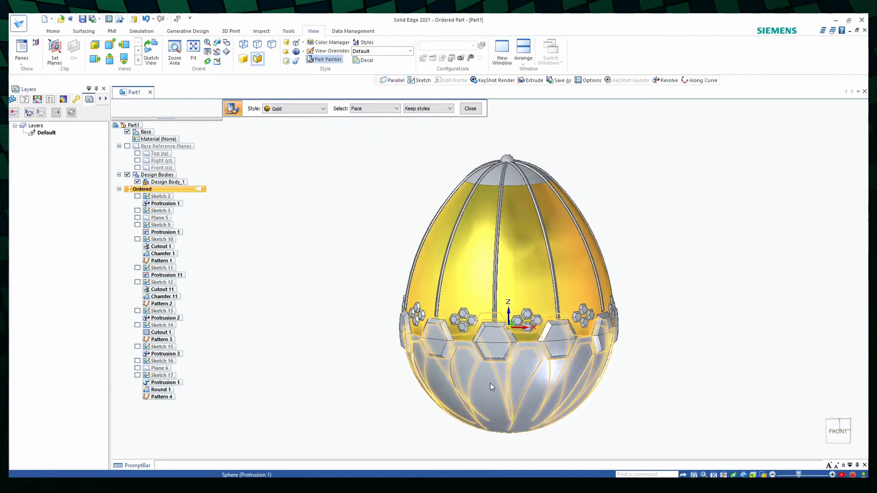
{"action": "left_click", "coordinate": [490, 381]}
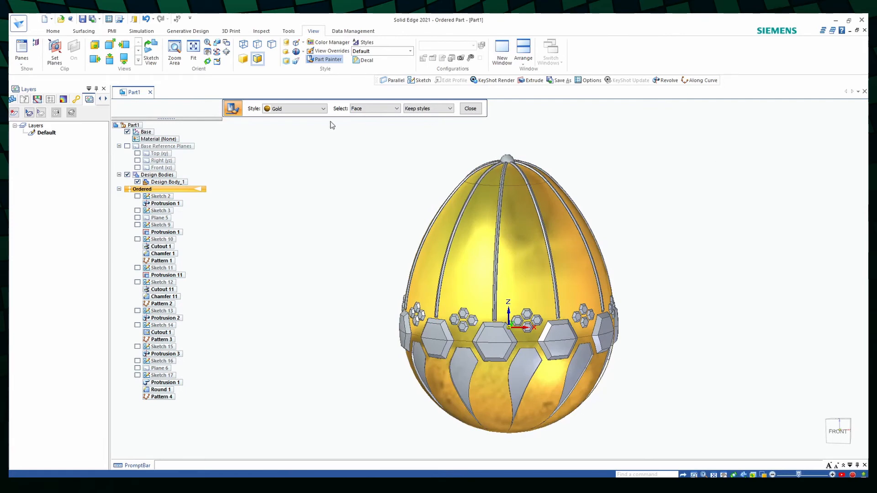
- Paint the large hexagon bosses Green, selecting by feature
{"action": "left_click", "coordinate": [319, 109]}
{"action": "left_click", "coordinate": [290, 133]}
{"action": "left_click", "coordinate": [390, 109]}
{"action": "left_click", "coordinate": [365, 117]}
{"action": "left_click", "coordinate": [501, 336]}
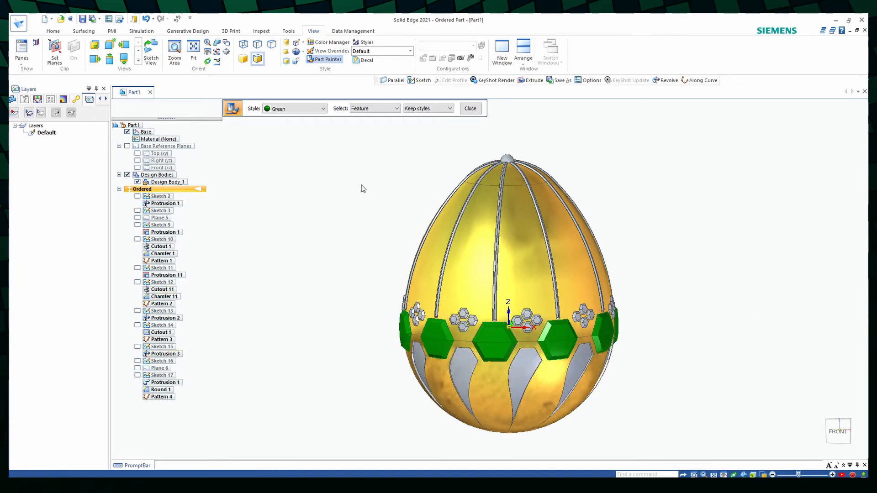
- Paint the top knob, the teardrop inlays and the teardrop cutout walls Cyan
{"action": "left_click", "coordinate": [302, 109]}
{"action": "scroll", "coordinate": [295, 130], "scroll_direction": "up", "scroll_amount": 2}
{"action": "left_click", "coordinate": [293, 131]}
{"action": "left_click", "coordinate": [507, 160]}
{"action": "left_click", "coordinate": [522, 364]}
{"action": "scroll", "coordinate": [414, 362], "scroll_direction": "up", "scroll_amount": 8}
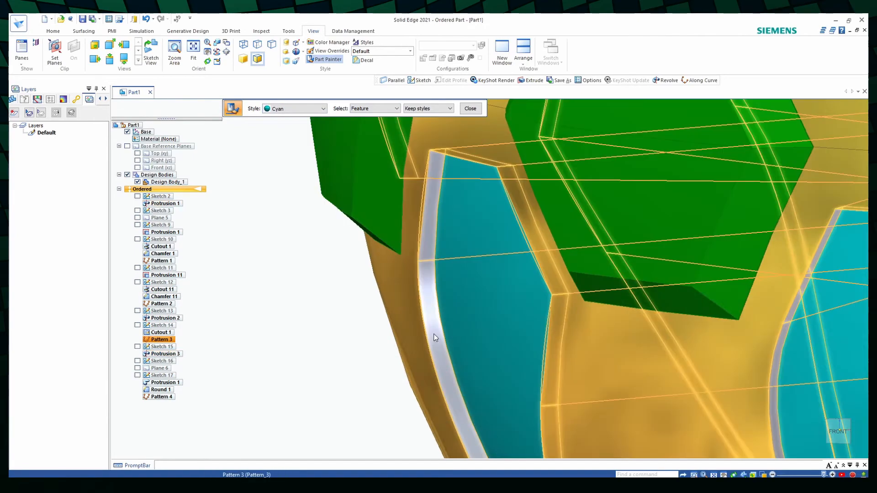
{"action": "left_click", "coordinate": [434, 338]}
- Paint the patterned ribs, the original swept rib and its round Brass
{"action": "scroll", "coordinate": [434, 338], "scroll_direction": "down", "scroll_amount": 8}
{"action": "mouse_move", "coordinate": [744, 365]}
{"action": "middle_mouse_down"}
{"action": "mouse_move", "coordinate": [215, 352]}
{"action": "mouse_move", "coordinate": [427, 365]}
{"action": "middle_mouse_up"}
{"action": "scroll", "coordinate": [429, 366], "scroll_direction": "down", "scroll_amount": 2}
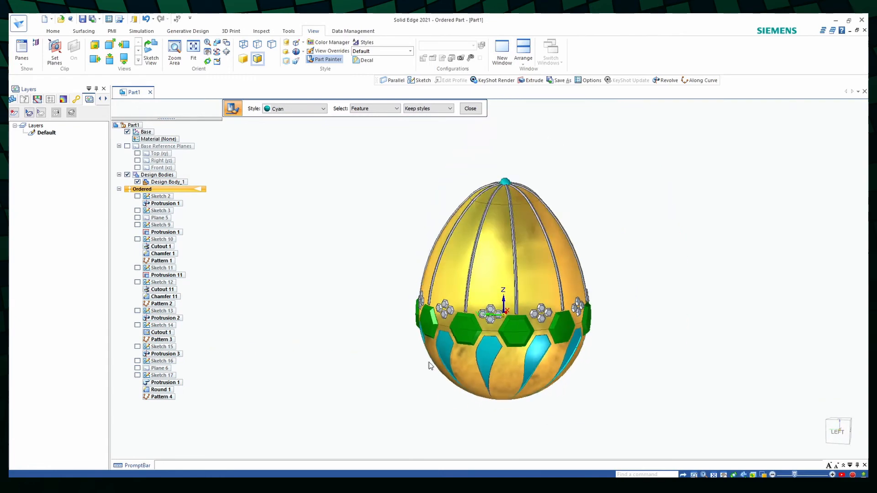
{"action": "scroll", "coordinate": [509, 140], "scroll_direction": "up", "scroll_amount": 3}
{"action": "left_click", "coordinate": [323, 108]}
{"action": "scroll", "coordinate": [308, 125], "scroll_direction": "up", "scroll_amount": 3}
{"action": "left_click", "coordinate": [308, 125]}
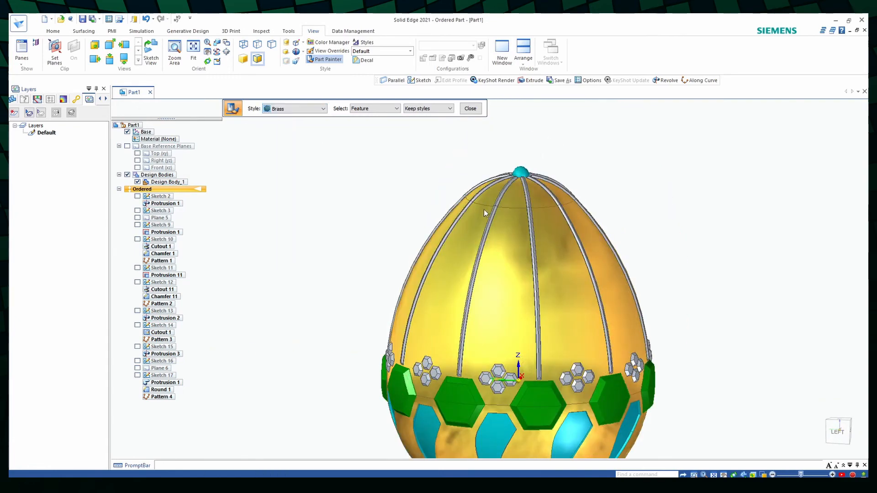
{"action": "scroll", "coordinate": [485, 212], "scroll_direction": "up", "scroll_amount": 8}
{"action": "left_click", "coordinate": [519, 211]}
{"action": "scroll", "coordinate": [518, 211], "scroll_direction": "down", "scroll_amount": 8}
{"action": "middle_click_drag", "start_coordinate": [653, 197], "coordinate": [582, 166]}
{"action": "scroll", "coordinate": [582, 167], "scroll_direction": "up", "scroll_amount": 9}
{"action": "left_click", "coordinate": [405, 237]}
{"action": "scroll", "coordinate": [406, 238], "scroll_direction": "up", "scroll_amount": 7}
{"action": "left_click", "coordinate": [410, 257]}
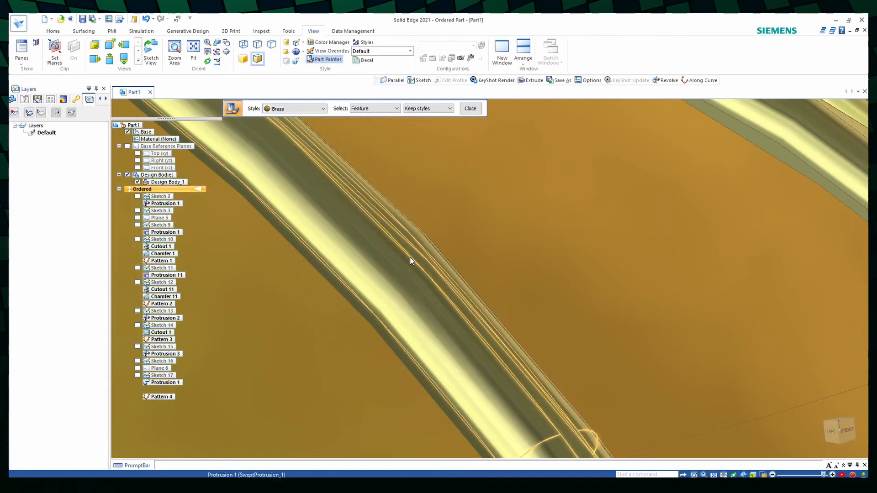
- Hide the base coordinate system at the egg's centre
{"action": "scroll", "coordinate": [410, 257], "scroll_direction": "down", "scroll_amount": 15}
{"action": "middle_click_drag", "start_coordinate": [539, 228], "coordinate": [598, 228]}
{"action": "scroll", "coordinate": [509, 370], "scroll_direction": "up", "scroll_amount": 3}
{"action": "middle_click_drag", "start_coordinate": [545, 306], "coordinate": [543, 326]}
{"action": "left_click", "coordinate": [129, 131]}
- Paint all the clusters of small hexagons Red (dull), including the original cluster and its chamfers
{"action": "middle_click_drag", "start_coordinate": [400, 269], "coordinate": [481, 237], "text": "shift"}
{"action": "left_click", "coordinate": [321, 109]}
{"action": "left_click_drag", "start_coordinate": [322, 163], "coordinate": [319, 187]}
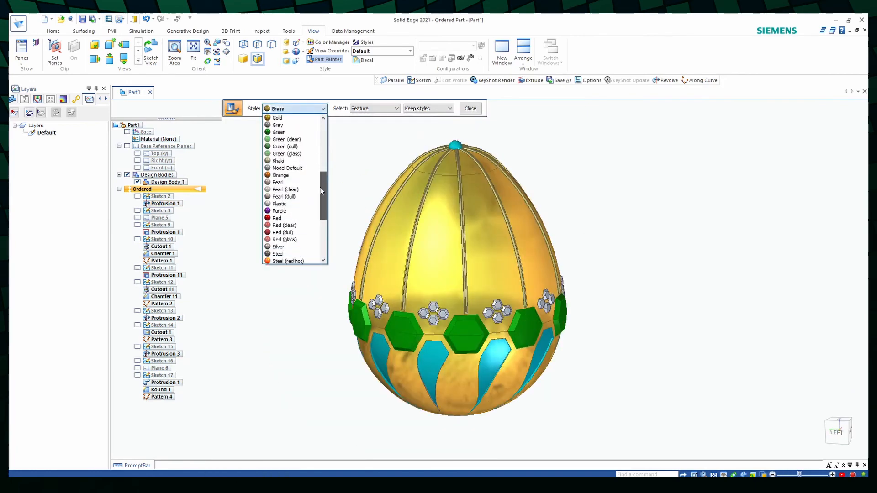
{"action": "left_click", "coordinate": [295, 232]}
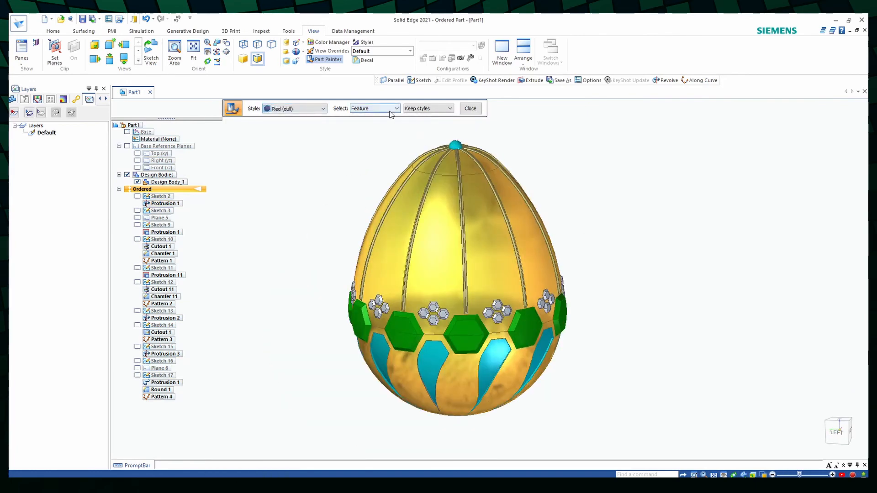
{"action": "left_click", "coordinate": [427, 314]}
{"action": "mouse_move", "coordinate": [429, 314]}
{"action": "middle_mouse_down"}
{"action": "mouse_move", "coordinate": [347, 299]}
{"action": "mouse_move", "coordinate": [306, 310]}
{"action": "middle_mouse_up"}
{"action": "scroll", "coordinate": [480, 295], "scroll_direction": "up", "scroll_amount": 8}
{"action": "left_click", "coordinate": [478, 295]}
{"action": "scroll", "coordinate": [479, 295], "scroll_direction": "up", "scroll_amount": 4}
{"action": "left_click", "coordinate": [461, 308]}
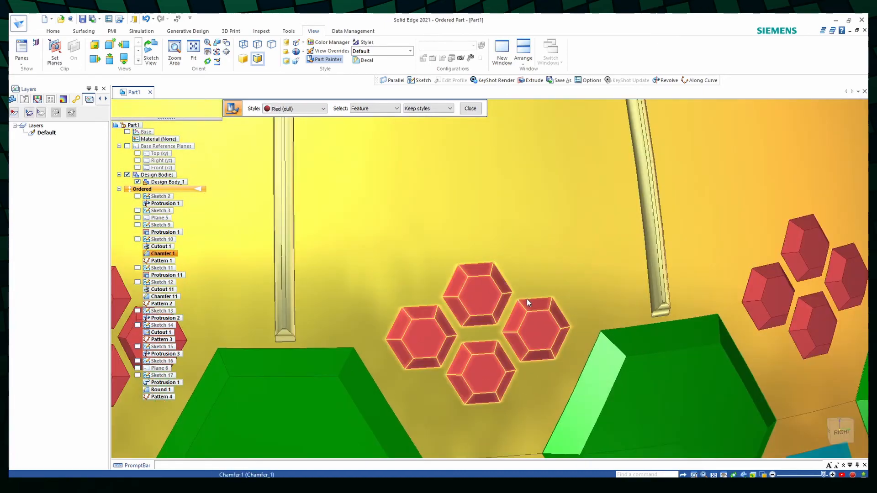
- Paint all the clusters of small hexagons Blue (dull)
{"action": "scroll", "coordinate": [527, 298], "scroll_direction": "down", "scroll_amount": 10}
{"action": "left_click", "coordinate": [306, 108]}
{"action": "scroll", "coordinate": [293, 183], "scroll_direction": "up", "scroll_amount": 6}
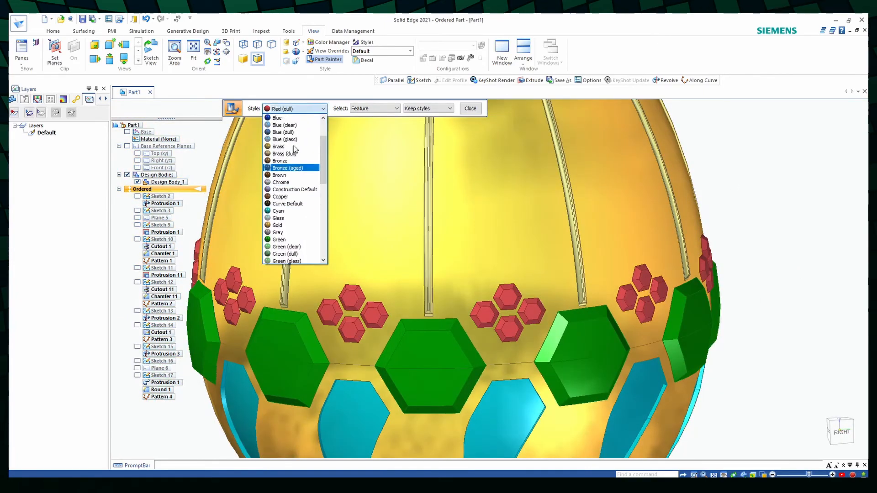
{"action": "left_click", "coordinate": [290, 174]}
{"action": "left_click", "coordinate": [349, 296]}
{"action": "left_click", "coordinate": [492, 318]}
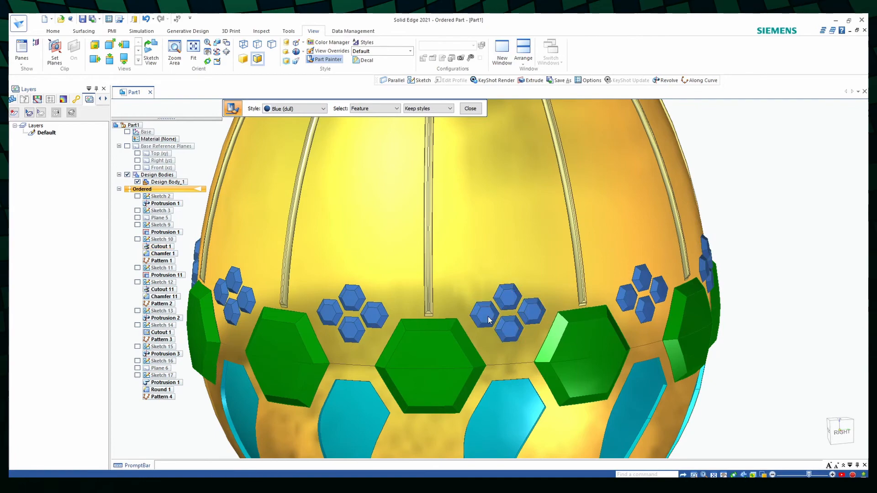
- Paint every face of the upper small hexagon in one cluster Red (dull), selecting by face
{"action": "left_click", "coordinate": [315, 108]}
{"action": "scroll", "coordinate": [294, 206], "scroll_direction": "down", "scroll_amount": 5}
{"action": "left_click", "coordinate": [283, 175]}
{"action": "scroll", "coordinate": [535, 253], "scroll_direction": "up", "scroll_amount": 8}
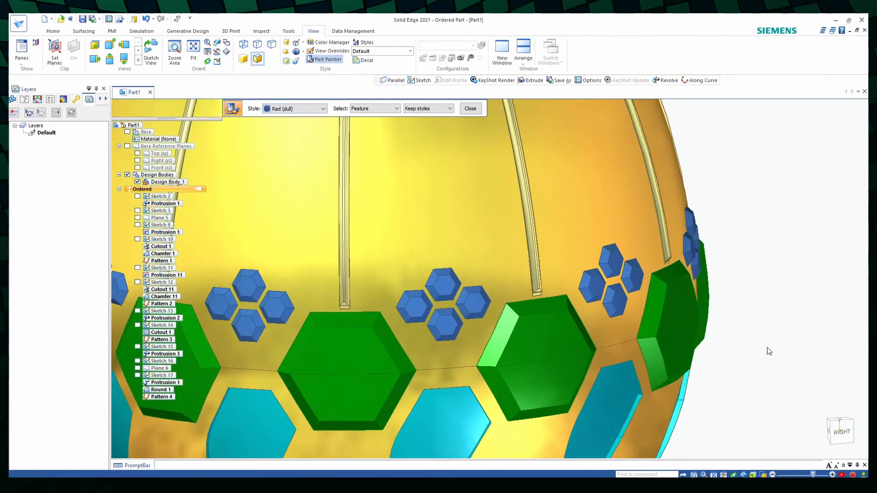
{"action": "left_click", "coordinate": [424, 237]}
{"action": "left_click", "coordinate": [427, 262]}
{"action": "left_click", "coordinate": [402, 259]}
{"action": "left_click", "coordinate": [400, 287]}
{"action": "left_click", "coordinate": [428, 300]}
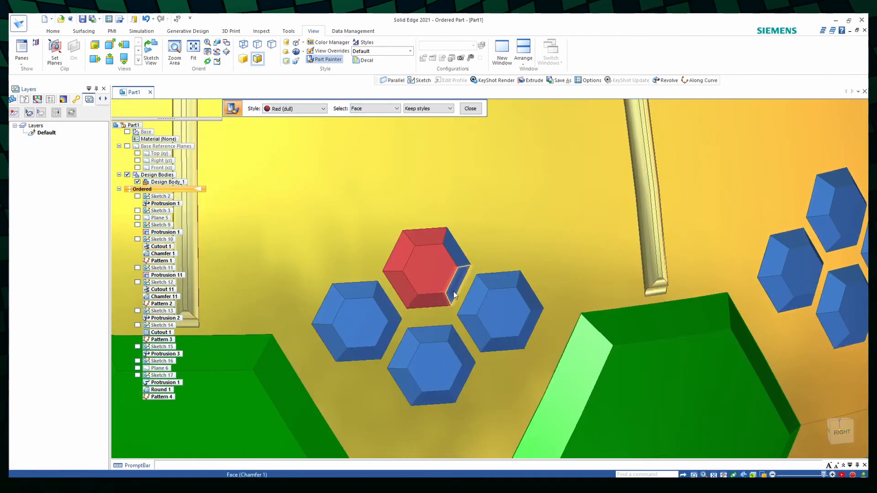
{"action": "left_click", "coordinate": [454, 293]}
{"action": "left_click", "coordinate": [453, 250]}
- Paint the faces of the lower small hexagon in the same cluster Red (dull)
{"action": "left_click", "coordinate": [430, 335]}
{"action": "left_click", "coordinate": [459, 350]}
{"action": "scroll", "coordinate": [462, 380], "scroll_direction": "down", "scroll_amount": 5}
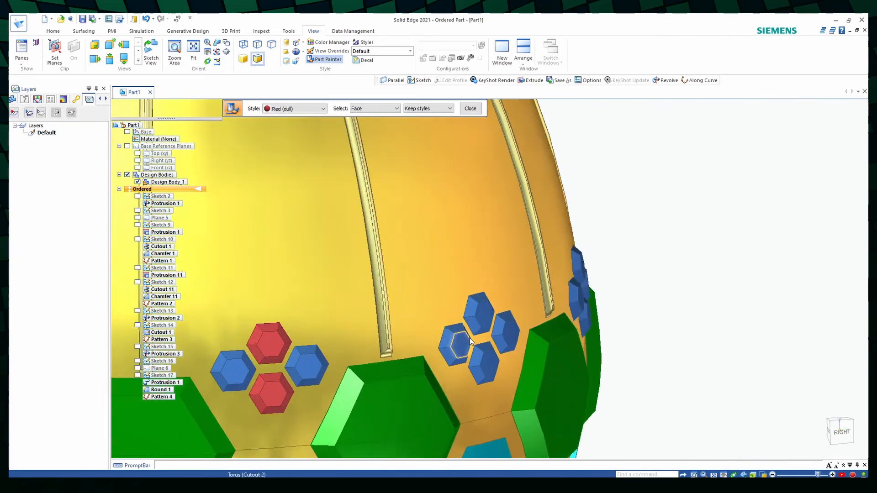
- Paint the faces of the left and right small hexagons in the next cluster Red (dull)
{"action": "scroll", "coordinate": [455, 330], "scroll_direction": "up", "scroll_amount": 3}
{"action": "left_click", "coordinate": [515, 325]}
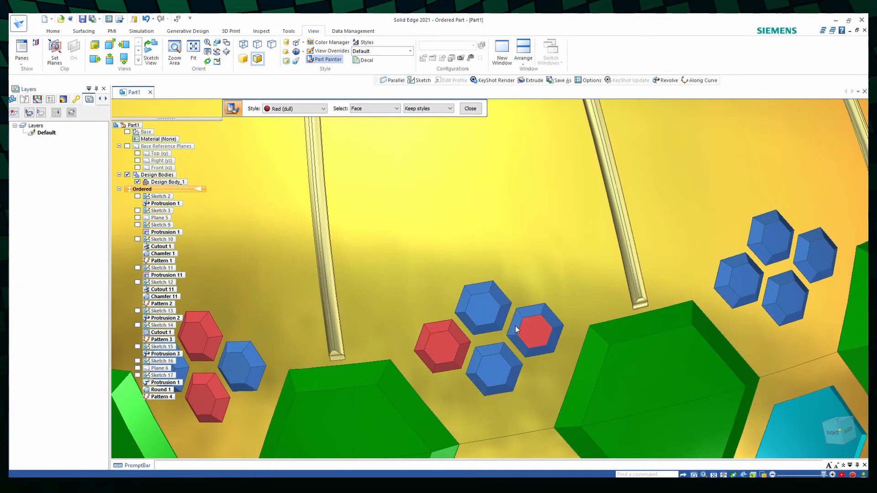
{"action": "left_click", "coordinate": [540, 352]}
{"action": "left_click", "coordinate": [519, 344]}
{"action": "scroll", "coordinate": [533, 300], "scroll_direction": "down", "scroll_amount": 4}
{"action": "middle_click_drag", "start_coordinate": [533, 300], "coordinate": [551, 316]}
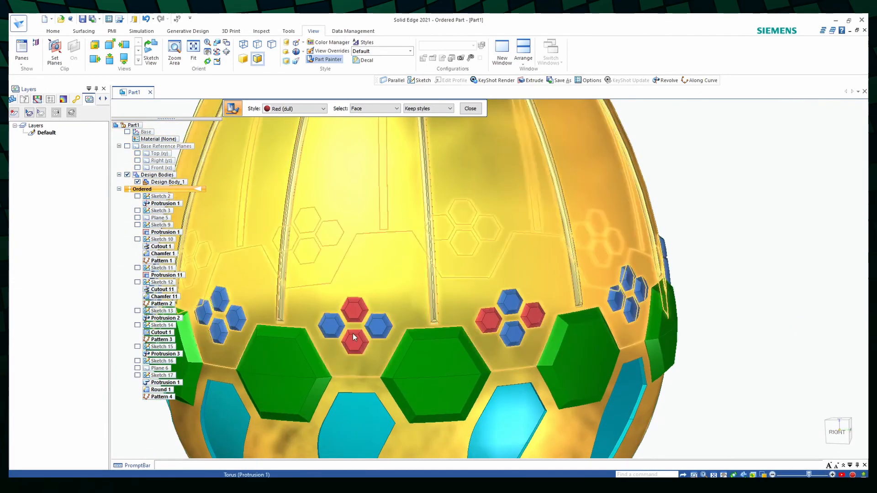
- Paint the faces of the upper and lower small hexagons in the following cluster around the egg Red (dull)
{"action": "middle_click_drag", "start_coordinate": [717, 167], "coordinate": [717, 254]}
{"action": "scroll", "coordinate": [552, 316], "scroll_direction": "up", "scroll_amount": 4}
{"action": "left_click", "coordinate": [407, 323]}
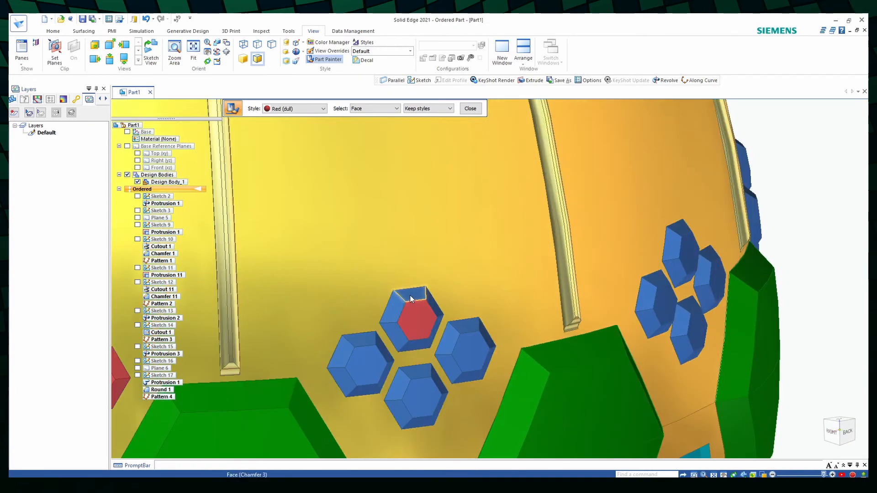
{"action": "left_click", "coordinate": [411, 350]}
{"action": "left_click", "coordinate": [399, 385]}
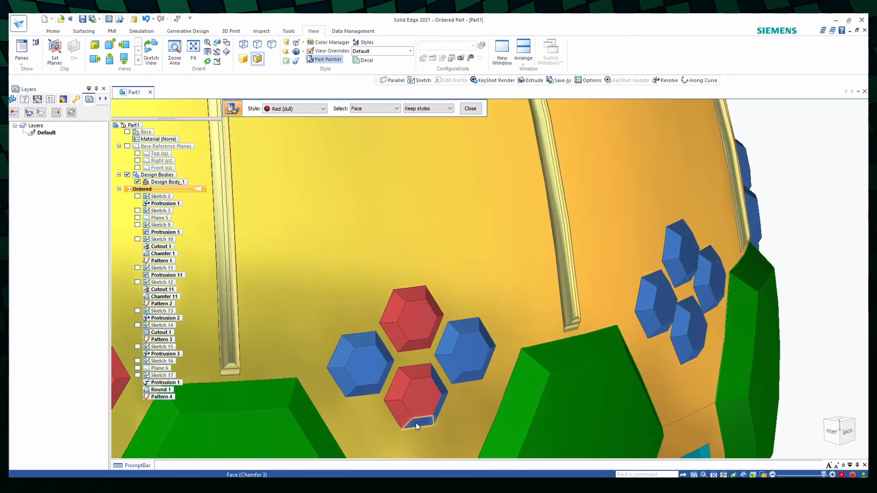
{"action": "left_click", "coordinate": [439, 413]}
{"action": "left_click", "coordinate": [438, 380]}
{"action": "scroll", "coordinate": [632, 315], "scroll_direction": "down", "scroll_amount": 4}
- Paint every face of the left and right small hexagons in the next all-blue cluster Red (dull)
{"action": "middle_click_drag", "start_coordinate": [723, 324], "coordinate": [461, 331]}
{"action": "scroll", "coordinate": [427, 339], "scroll_direction": "up", "scroll_amount": 4}
{"action": "left_click", "coordinate": [302, 305]}
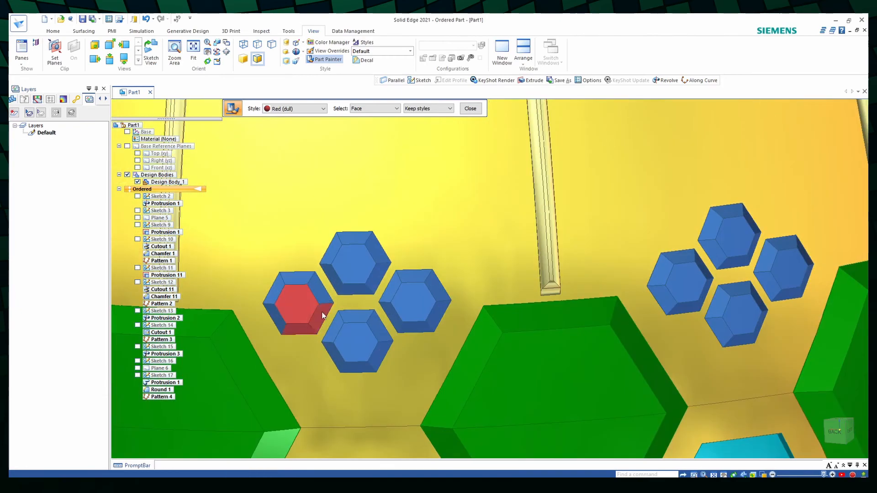
{"action": "left_click", "coordinate": [321, 311]}
{"action": "left_click", "coordinate": [297, 277]}
{"action": "left_click", "coordinate": [275, 290]}
{"action": "left_click", "coordinate": [273, 309]}
{"action": "left_click", "coordinate": [406, 313]}
{"action": "left_click", "coordinate": [436, 316]}
{"action": "left_click", "coordinate": [435, 291]}
{"action": "left_click", "coordinate": [411, 276]}
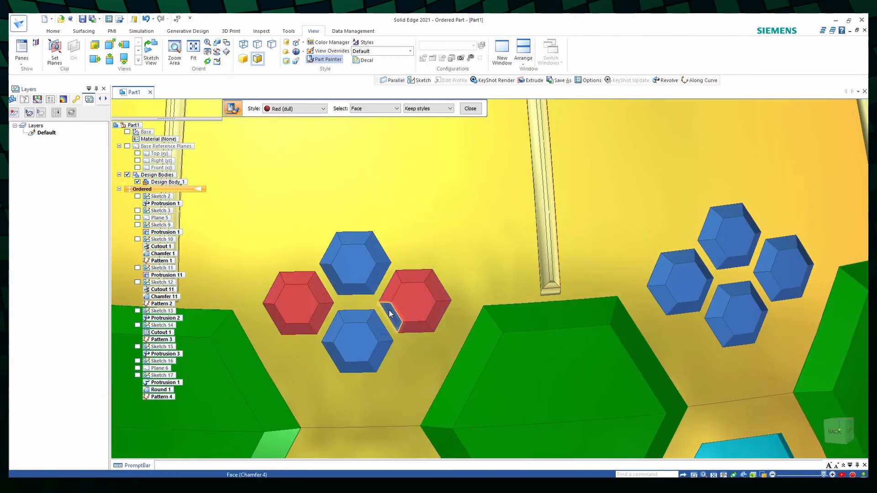
{"action": "left_click", "coordinate": [389, 313]}
- In the adjacent blue cluster, paint the upper hexagon's flat face and all faces of the lower hexagon Red (dull)
{"action": "left_click", "coordinate": [735, 238]}
{"action": "left_click", "coordinate": [744, 314]}
{"action": "middle_click_drag", "start_coordinate": [744, 314], "coordinate": [635, 315]}
{"action": "scroll", "coordinate": [635, 315], "scroll_direction": "up", "scroll_amount": 5}
{"action": "left_click", "coordinate": [699, 274]}
{"action": "left_click", "coordinate": [698, 370]}
{"action": "left_click", "coordinate": [654, 423]}
{"action": "left_click", "coordinate": [528, 381]}
{"action": "left_click", "coordinate": [524, 305]}
{"action": "left_click", "coordinate": [603, 230]}
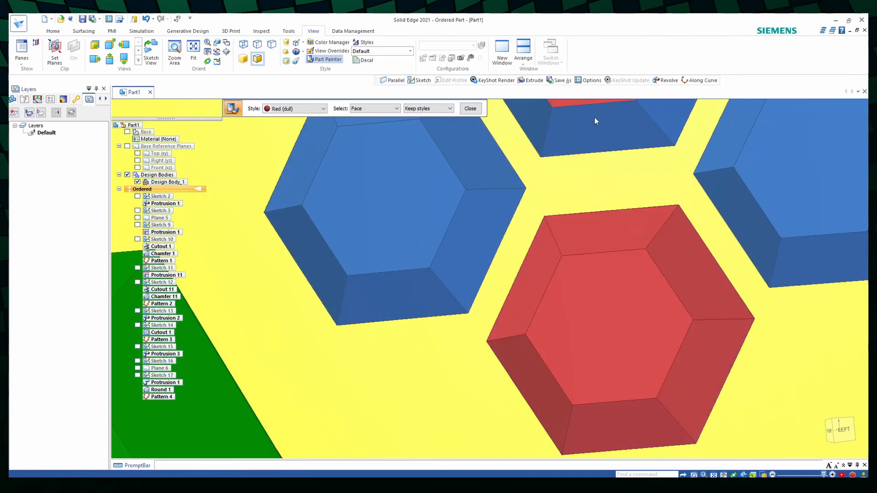
- Paint the chamfer faces of the upper small hexagon in the same cluster Red (dull)
{"action": "left_click", "coordinate": [634, 321]}
{"action": "left_click", "coordinate": [559, 208]}
{"action": "left_click", "coordinate": [485, 256]}
{"action": "left_click", "coordinate": [479, 329]}
{"action": "scroll", "coordinate": [480, 330], "scroll_direction": "down", "scroll_amount": 5}
- Paint the flat and chamfer faces of the left and right hexagons in the next blue cluster Red (dull)
{"action": "middle_click_drag", "start_coordinate": [703, 326], "coordinate": [595, 328]}
{"action": "scroll", "coordinate": [595, 328], "scroll_direction": "up", "scroll_amount": 4}
{"action": "left_click", "coordinate": [465, 290]}
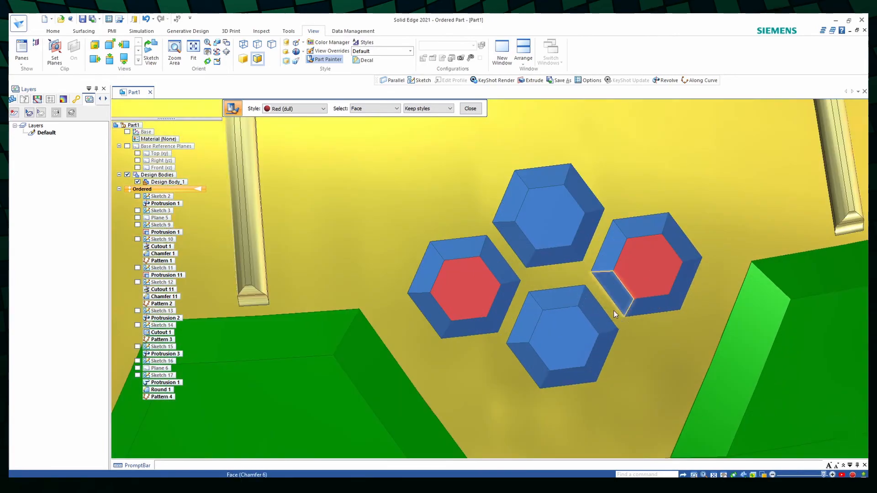
{"action": "left_click", "coordinate": [637, 232]}
{"action": "left_click", "coordinate": [607, 251]}
{"action": "scroll", "coordinate": [607, 251], "scroll_direction": "down", "scroll_amount": 5}
- Paint every face of the upper and lower small hexagons in the following blue cluster Red (dull)
{"action": "middle_click_drag", "start_coordinate": [730, 248], "coordinate": [631, 251]}
{"action": "scroll", "coordinate": [630, 252], "scroll_direction": "up", "scroll_amount": 4}
{"action": "left_click", "coordinate": [750, 238]}
{"action": "left_click", "coordinate": [763, 315]}
{"action": "scroll", "coordinate": [781, 297], "scroll_direction": "up", "scroll_amount": 5}
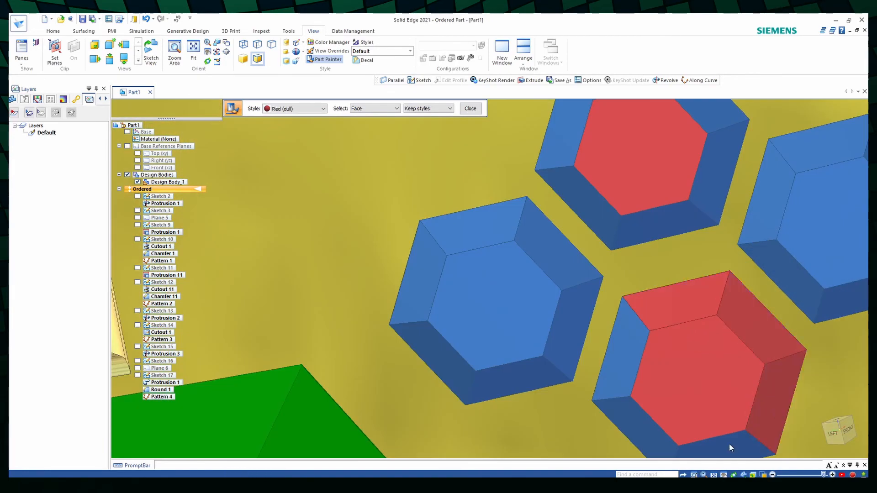
{"action": "left_click", "coordinate": [613, 360]}
{"action": "left_click", "coordinate": [662, 224]}
{"action": "left_click", "coordinate": [715, 175]}
{"action": "left_click", "coordinate": [722, 122]}
{"action": "left_click", "coordinate": [600, 220]}
{"action": "scroll", "coordinate": [600, 220], "scroll_direction": "down", "scroll_amount": 6}
- Paint the left and right small hexagons, including their chamfer faces, in the next blue cluster Red (dull)
{"action": "middle_click_drag", "start_coordinate": [683, 266], "coordinate": [630, 267]}
{"action": "left_click", "coordinate": [710, 222]}
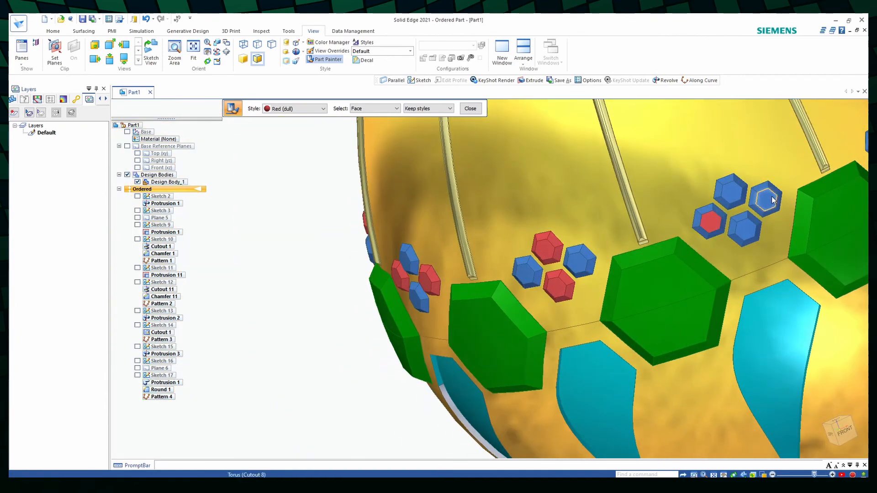
{"action": "scroll", "coordinate": [773, 200], "scroll_direction": "up", "scroll_amount": 5}
{"action": "left_click", "coordinate": [780, 178]}
{"action": "left_click", "coordinate": [736, 245]}
{"action": "left_click", "coordinate": [570, 237]}
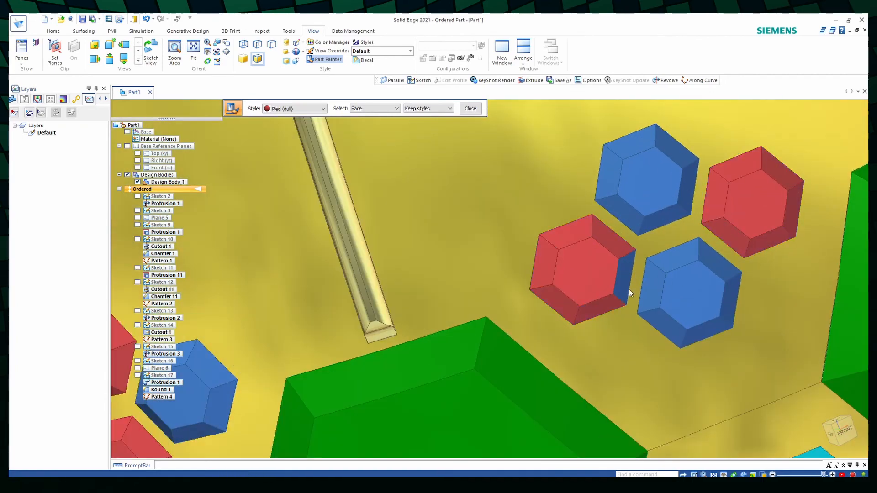
{"action": "scroll", "coordinate": [629, 289], "scroll_direction": "down", "scroll_amount": 6}
- In the next cluster, paint the upper hexagon's flat face and all faces of the lower hexagon Red (dull)
{"action": "scroll", "coordinate": [533, 337], "scroll_direction": "up", "scroll_amount": 5}
{"action": "left_click", "coordinate": [526, 346]}
{"action": "left_click", "coordinate": [539, 340]}
{"action": "left_click", "coordinate": [523, 333]}
{"action": "left_click", "coordinate": [510, 340]}
{"action": "scroll", "coordinate": [510, 356], "scroll_direction": "up", "scroll_amount": 5}
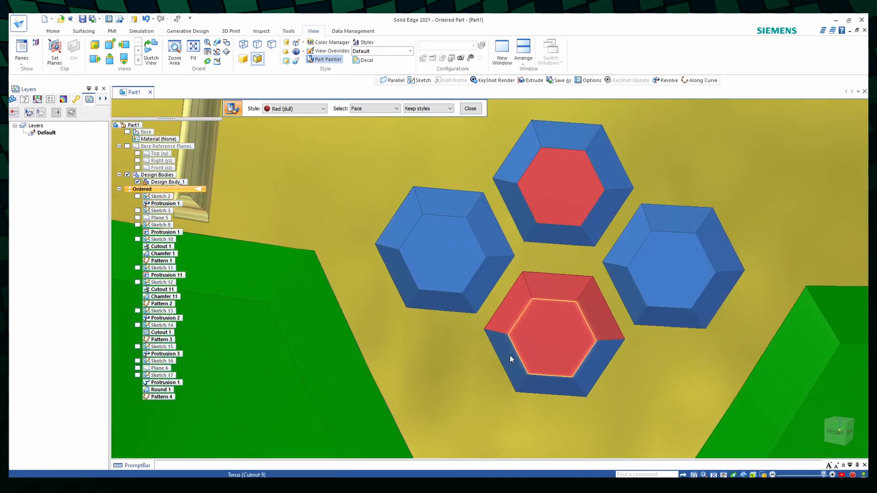
{"action": "left_click", "coordinate": [510, 357]}
{"action": "left_click", "coordinate": [550, 385]}
{"action": "left_click", "coordinate": [597, 362]}
- Paint the chamfer faces around the upper small hexagon of this cluster Red (dull)
{"action": "left_click", "coordinate": [618, 174]}
{"action": "left_click", "coordinate": [574, 135]}
{"action": "left_click", "coordinate": [515, 160]}
{"action": "left_click", "coordinate": [515, 212]}
{"action": "scroll", "coordinate": [515, 213], "scroll_direction": "down", "scroll_amount": 6}
- Paint every face of the left and right hexagons in the last all-blue cluster Red (dull) and finish painting
{"action": "middle_click_drag", "start_coordinate": [703, 260], "coordinate": [632, 264]}
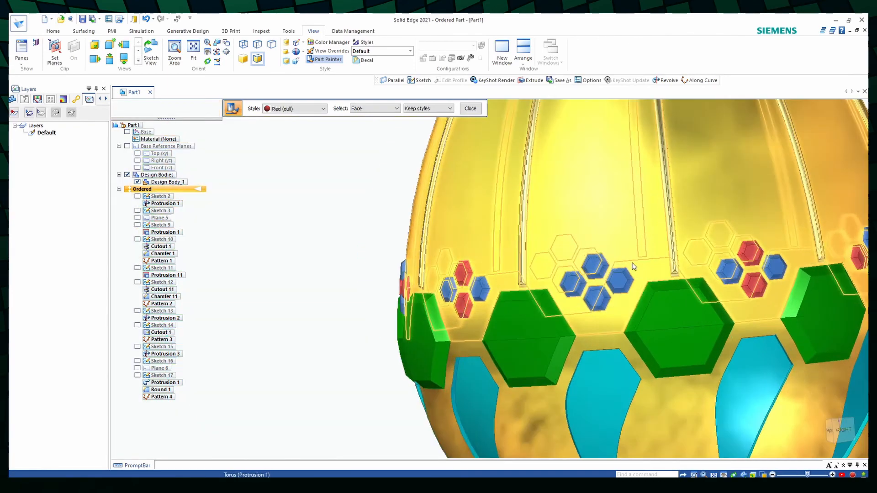
{"action": "scroll", "coordinate": [607, 283], "scroll_direction": "up", "scroll_amount": 5}
{"action": "left_click", "coordinate": [541, 297]}
{"action": "left_click", "coordinate": [656, 263]}
{"action": "left_click", "coordinate": [630, 276]}
{"action": "left_click", "coordinate": [635, 307]}
{"action": "left_click", "coordinate": [565, 309]}
{"action": "left_click", "coordinate": [564, 279]}
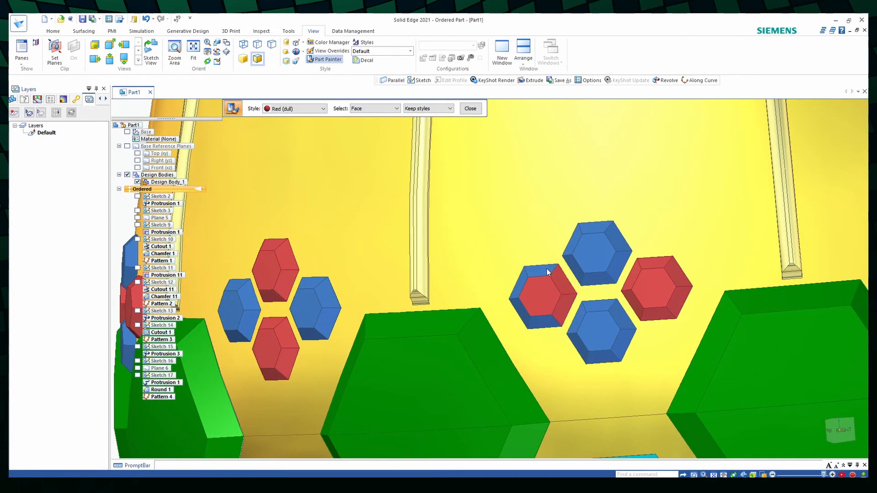
{"action": "left_click", "coordinate": [521, 283]}
{"action": "left_click", "coordinate": [542, 324]}
{"action": "scroll", "coordinate": [542, 322], "scroll_direction": "down", "scroll_amount": 6}
{"action": "middle_click_drag", "start_coordinate": [656, 314], "coordinate": [636, 280]}
{"action": "key", "text": "Escape"}
{"action": "scroll", "coordinate": [662, 275], "scroll_direction": "up", "scroll_amount": 2}
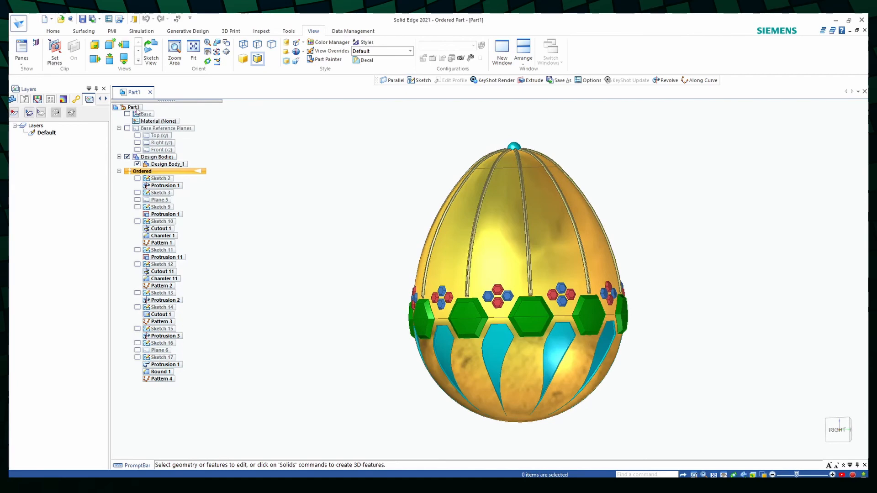
- Set the arc smoothness to 10 in the view options and apply the change
{"action": "left_click", "coordinate": [19, 23]}
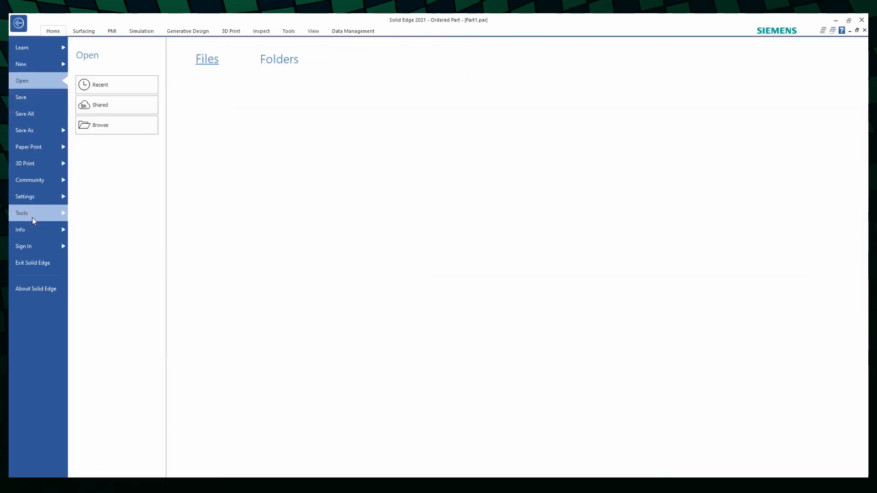
{"action": "left_click", "coordinate": [50, 194]}
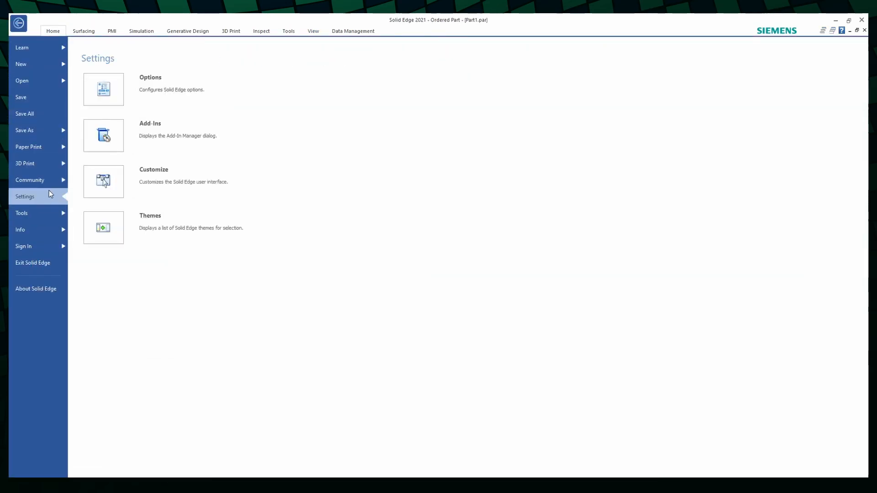
{"action": "left_click", "coordinate": [149, 94]}
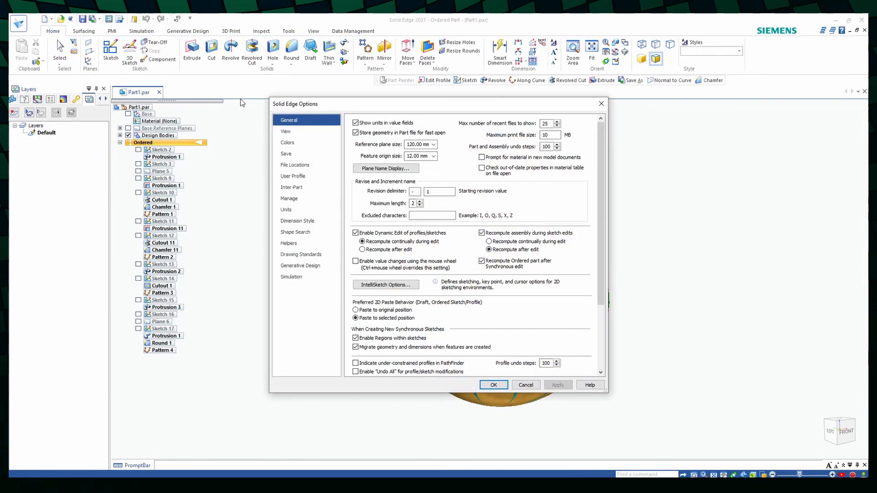
{"action": "left_click", "coordinate": [297, 133]}
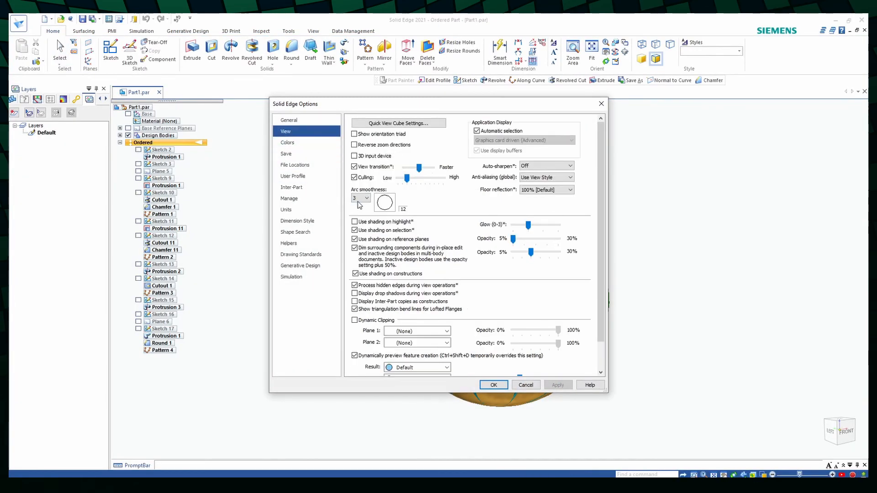
{"action": "left_click", "coordinate": [361, 198]}
{"action": "left_click", "coordinate": [365, 258]}
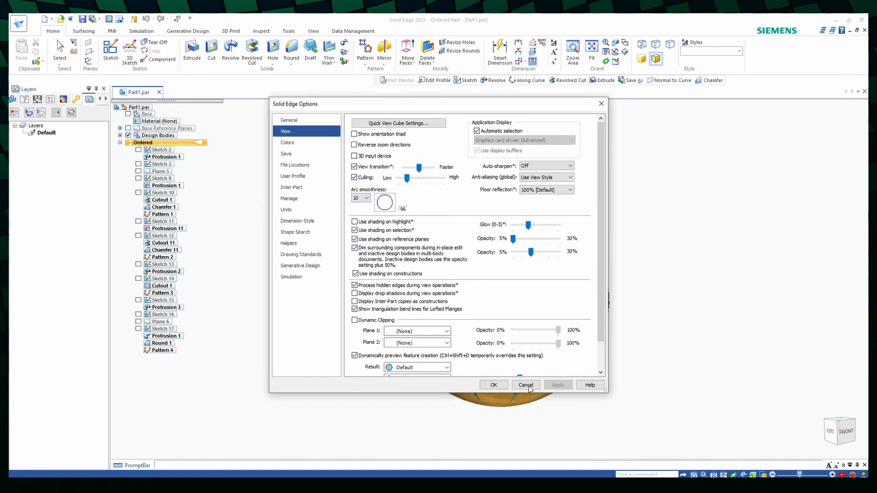
{"action": "left_click", "coordinate": [493, 385]}
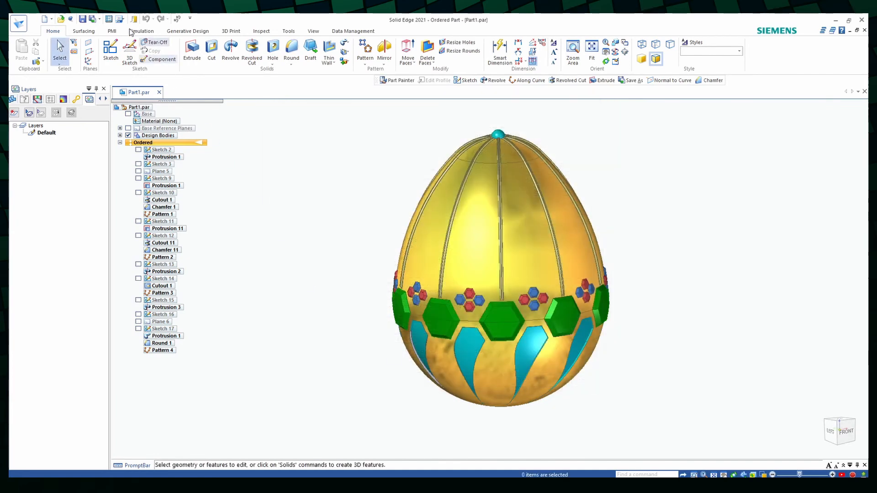
- Start saving the current view as a JPEG image named Egg
{"action": "left_click", "coordinate": [98, 19]}
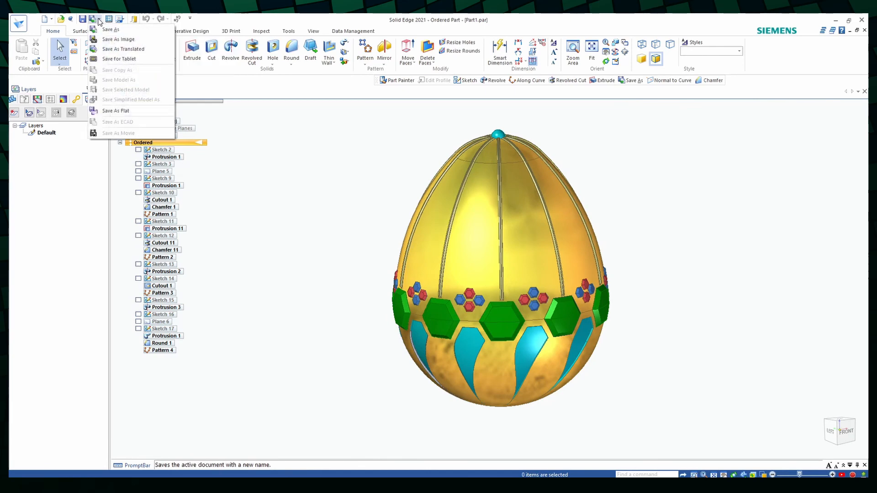
{"action": "left_click", "coordinate": [118, 39]}
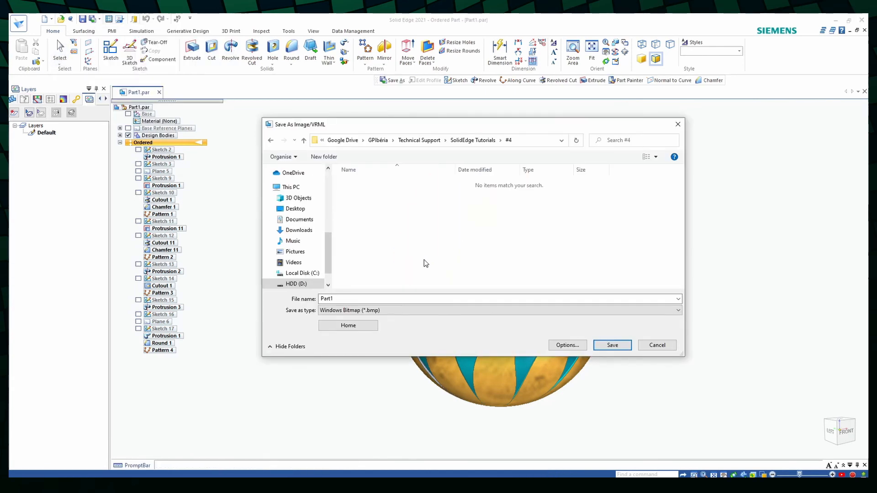
{"action": "left_click", "coordinate": [367, 310]}
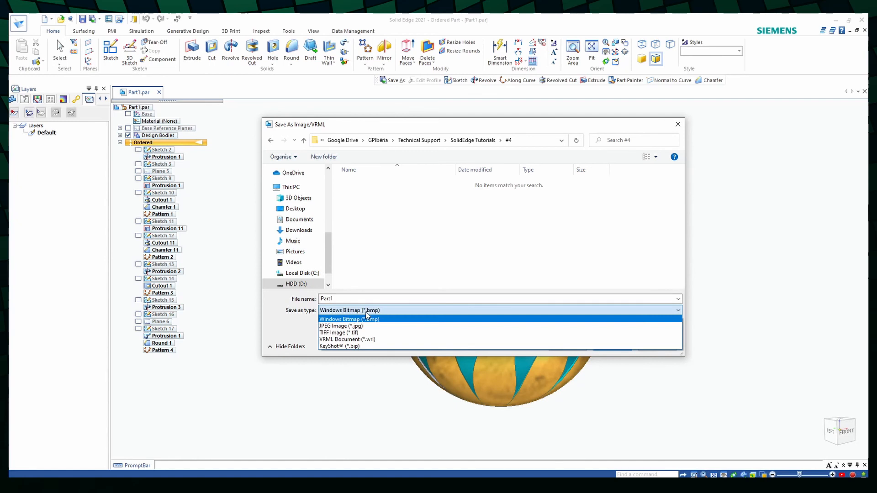
{"action": "left_click", "coordinate": [347, 326]}
{"action": "left_click", "coordinate": [360, 299]}
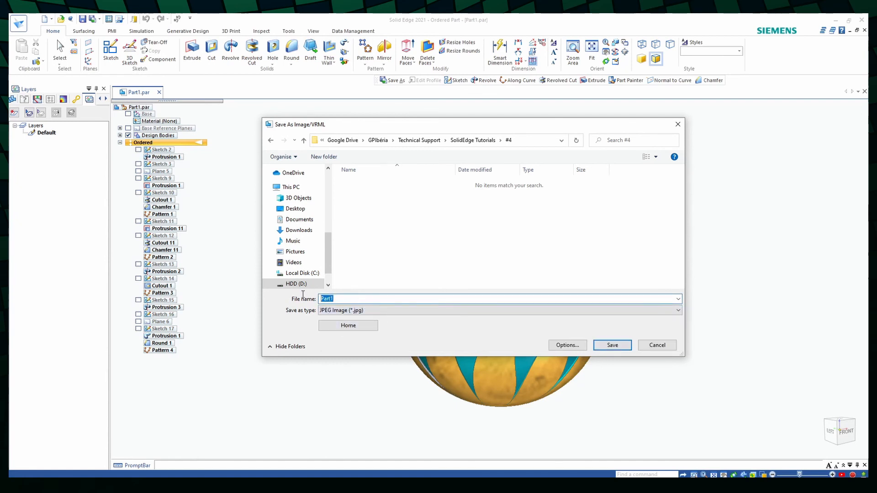
- Set the image size to 1920 by 1080 pixels, choose its resolution, and save the image
{"action": "left_click", "coordinate": [564, 344]}
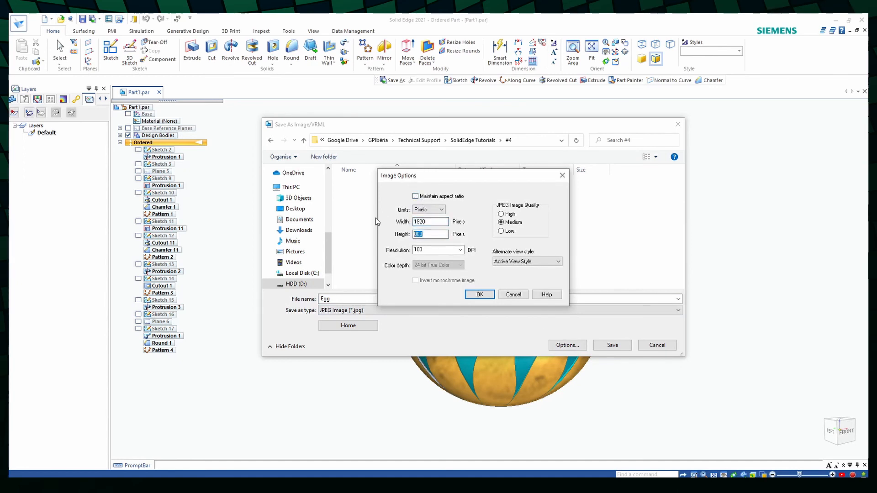
{"action": "left_click", "coordinate": [460, 250]}
{"action": "left_click", "coordinate": [435, 279]}
{"action": "left_click", "coordinate": [479, 295]}
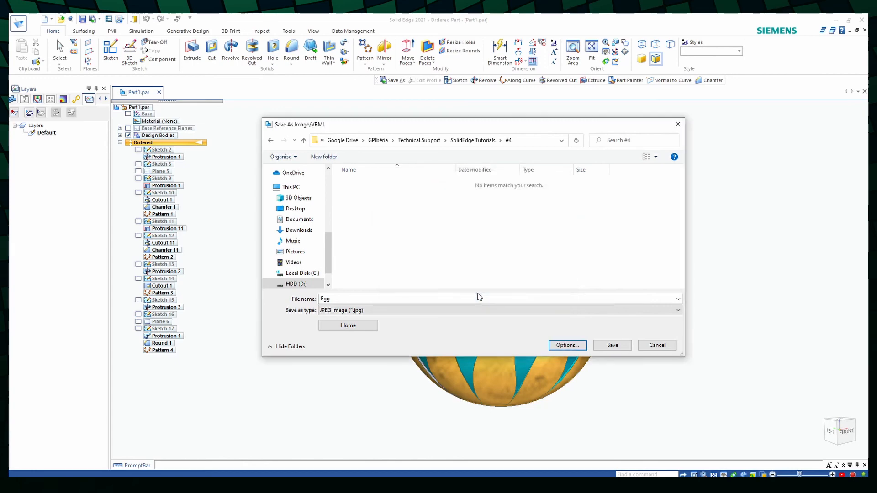
{"action": "left_click", "coordinate": [612, 345]}
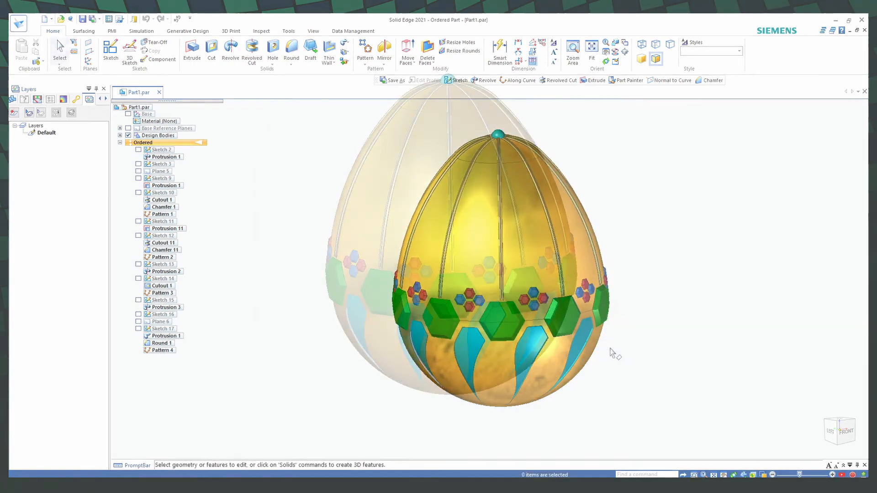